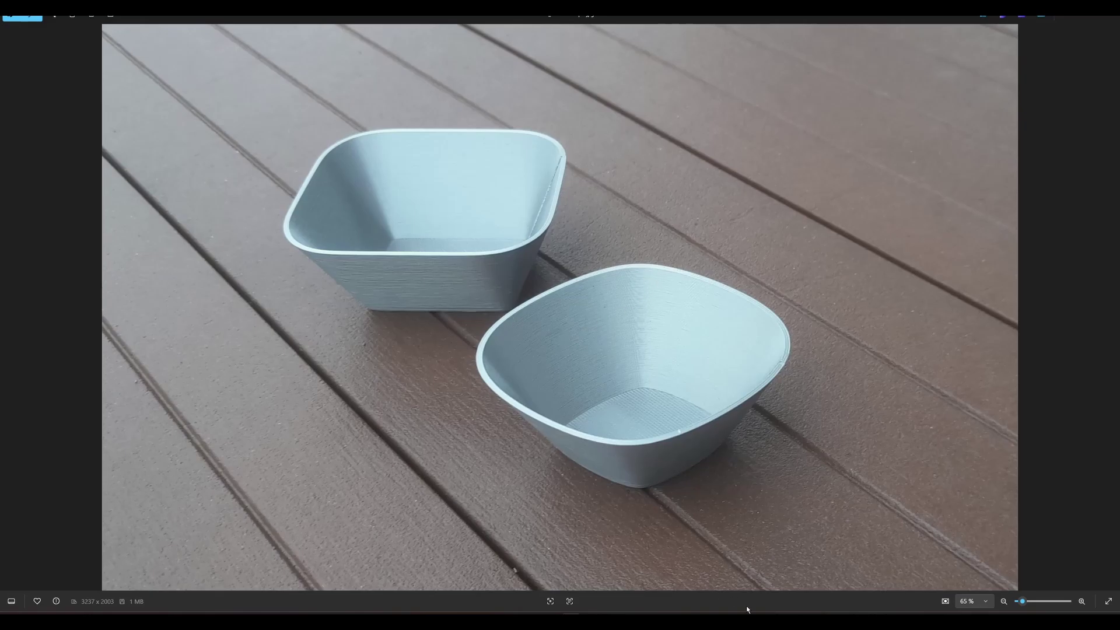
Step: Return to the Conic Curve bowls design and show curvature combs under all three bowls
click(682, 577)
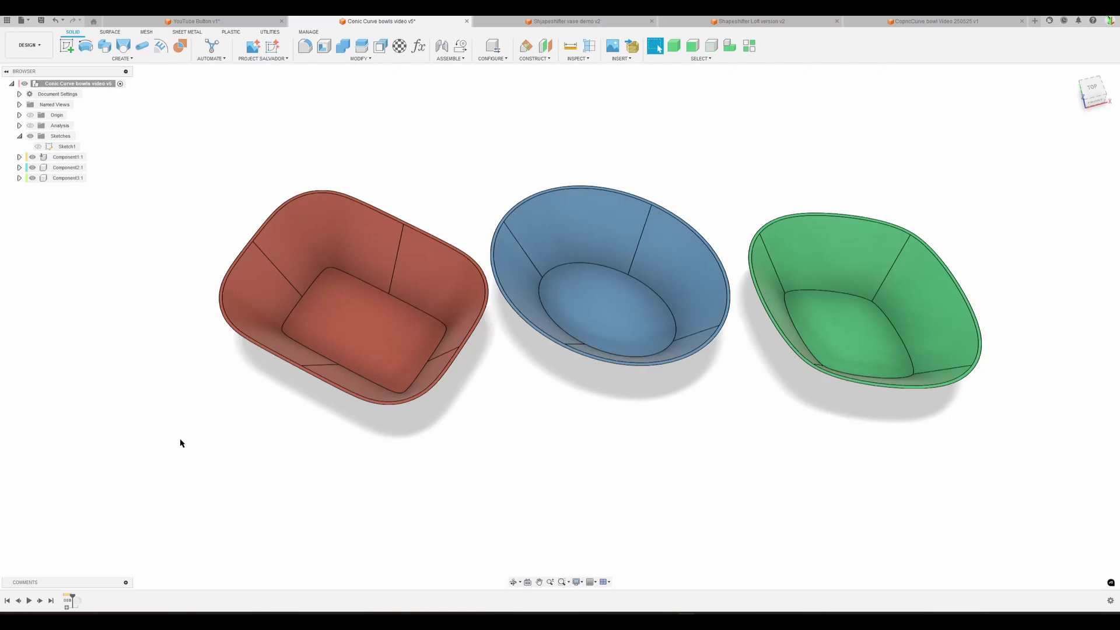
click(31, 126)
mouse_move(693, 490)
shift+middle_down()
mouse_move(690, 457)
mouse_move(697, 485)
shift+middle_up()
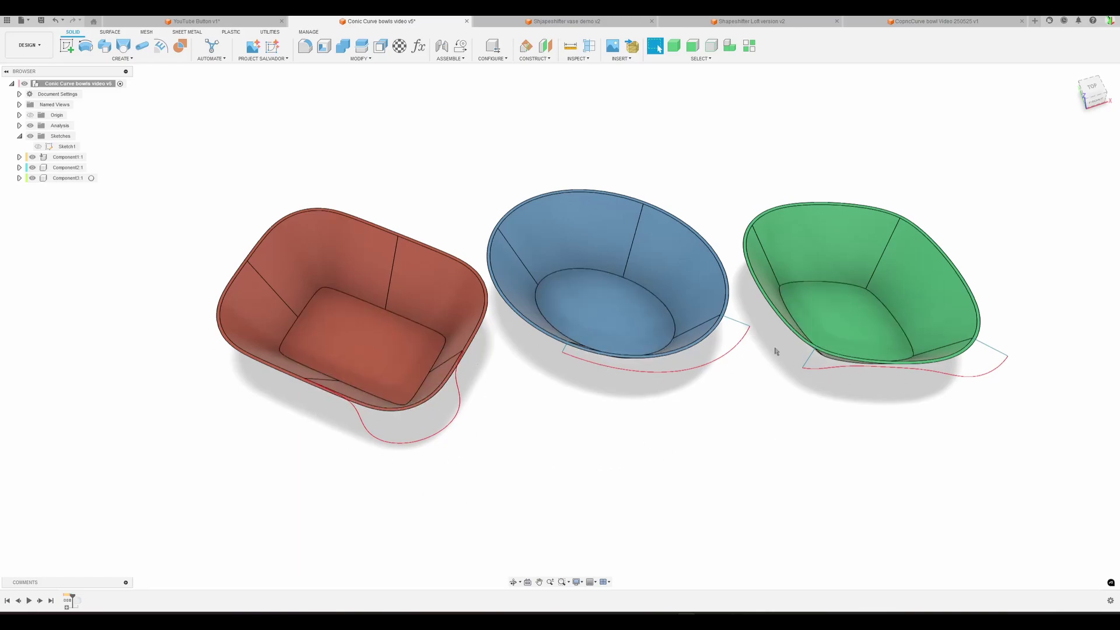
scroll(662, 453, down, 3)
middle_drag(655, 442, 638, 394)
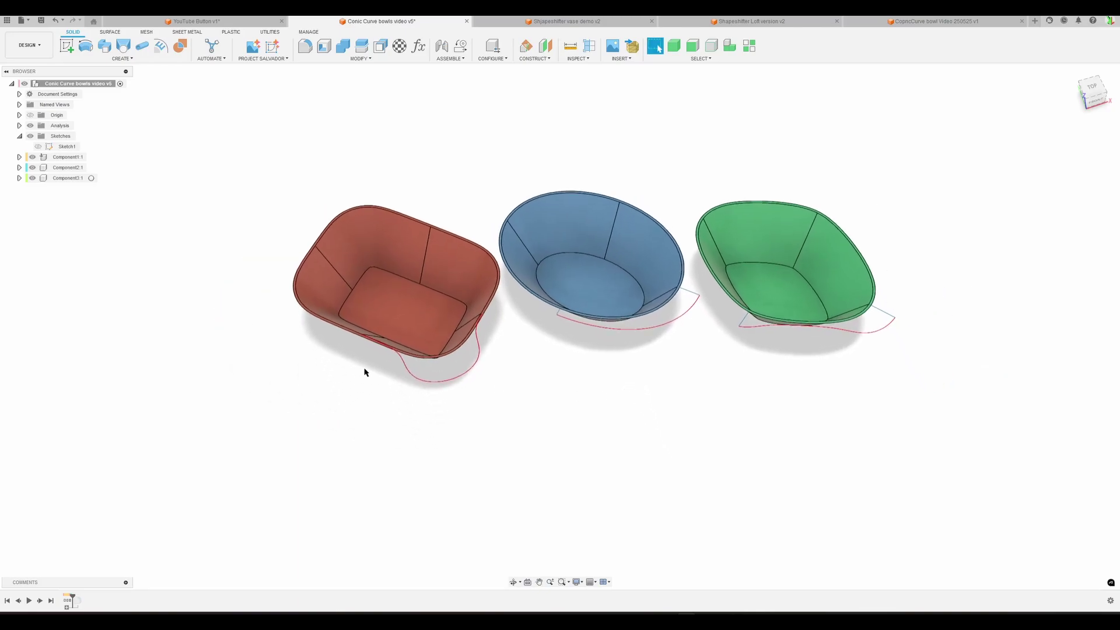
Step: Show Sketch1's profile curve with its curvature comb and view the bowls from above
click(38, 147)
scroll(507, 499, up, 4)
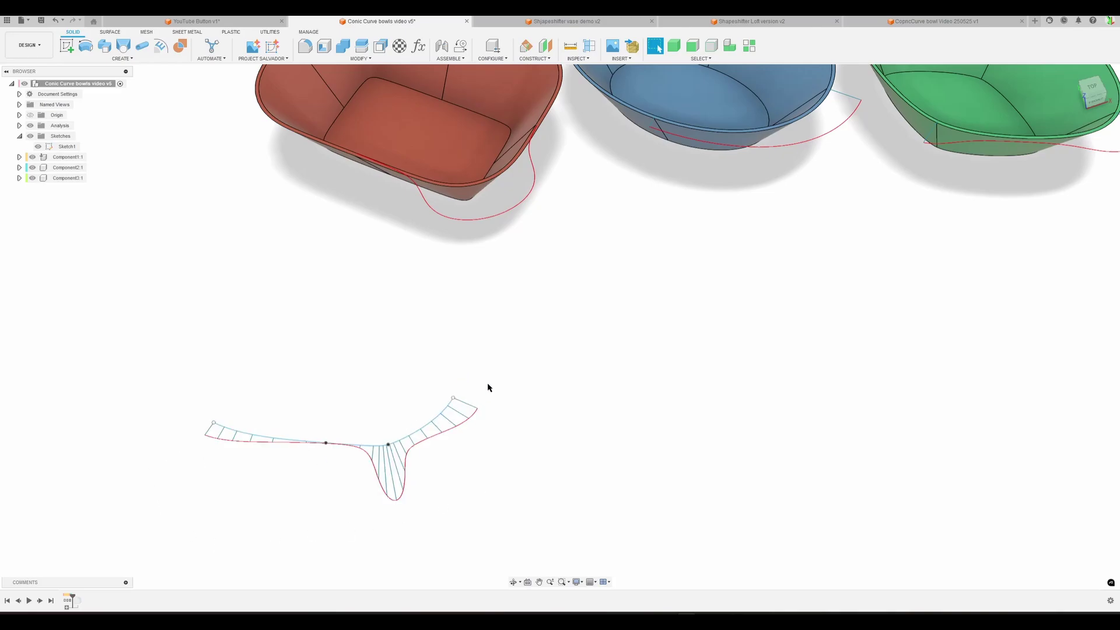
scroll(525, 423, down, 2)
middle_drag(527, 423, 508, 421)
scroll(506, 423, down, 1)
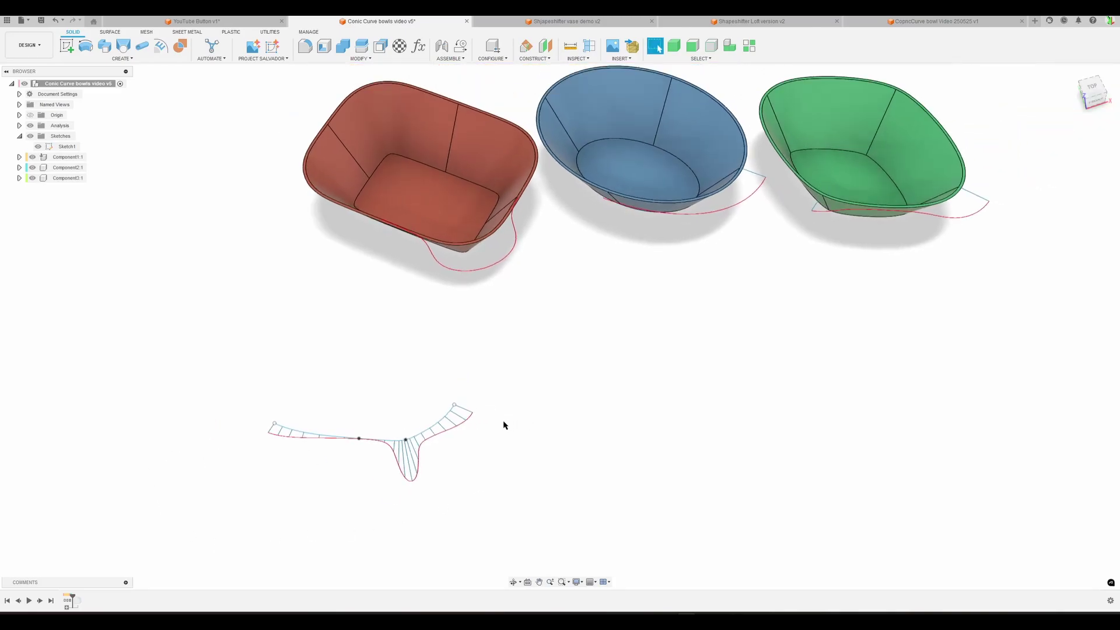
mouse_move(567, 382)
shift+middle_down()
mouse_move(555, 422)
mouse_move(560, 367)
mouse_move(463, 354)
shift+middle_up()
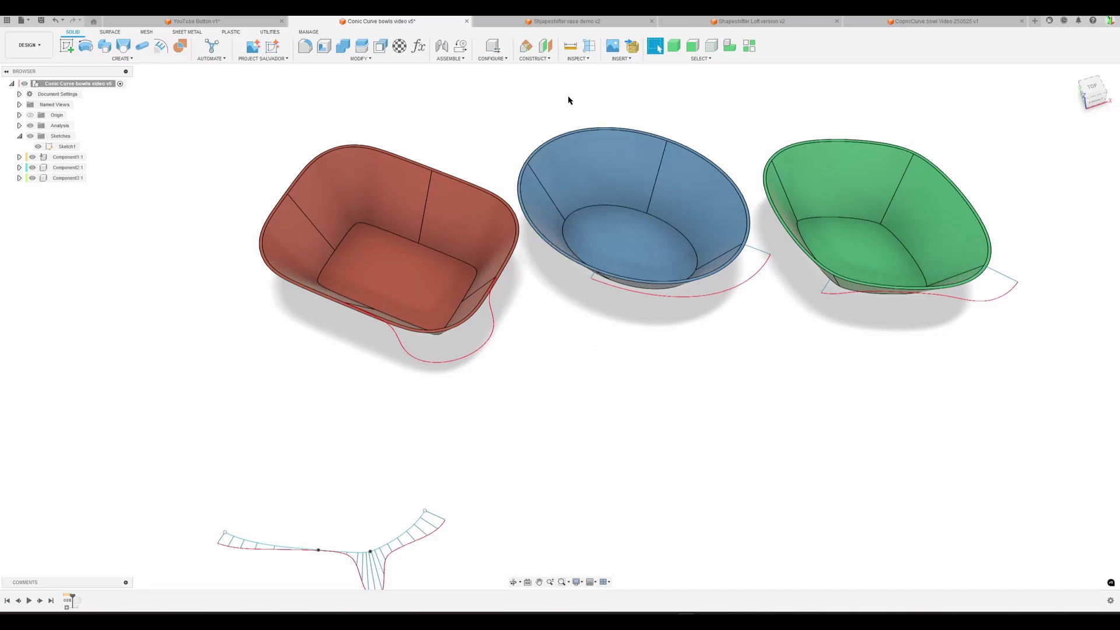
Step: Bring up Shjapeshifter vase demo v2 and orbit the green isocurve vase from below, front and above
click(571, 22)
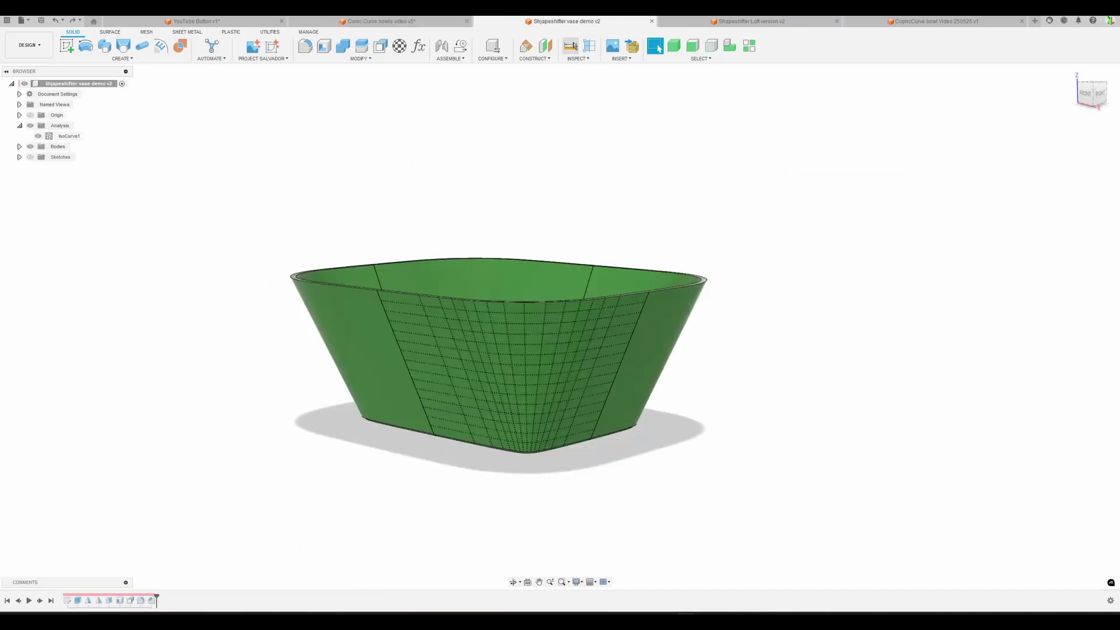
mouse_move(752, 369)
shift+middle_down()
mouse_move(778, 362)
mouse_move(754, 400)
mouse_move(755, 353)
mouse_move(749, 374)
shift+middle_up()
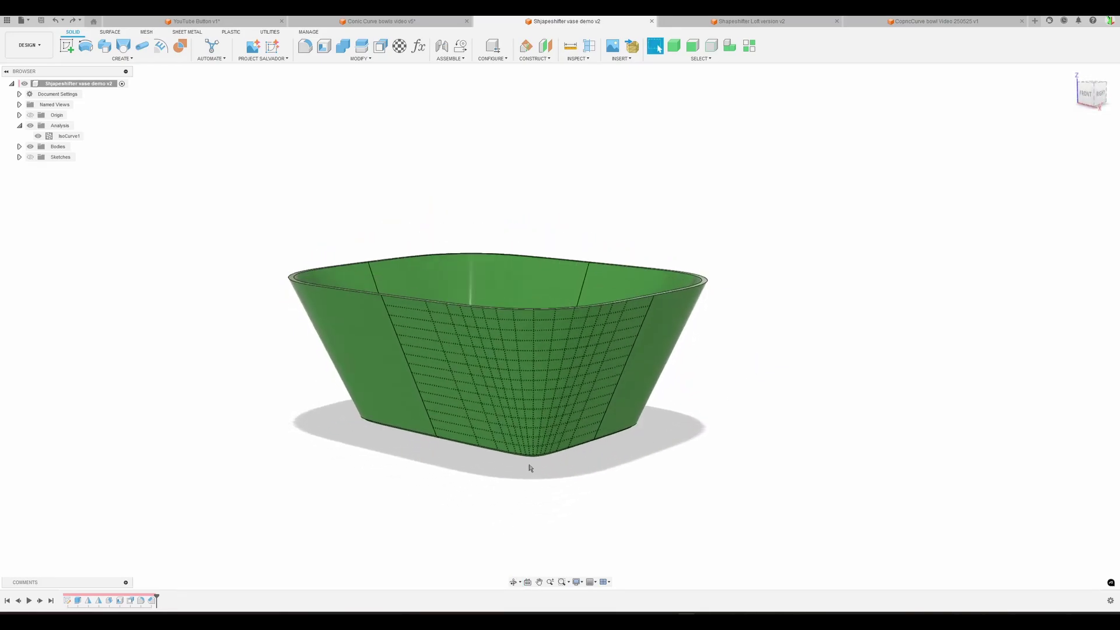
shift+middle_drag(531, 467, 553, 453)
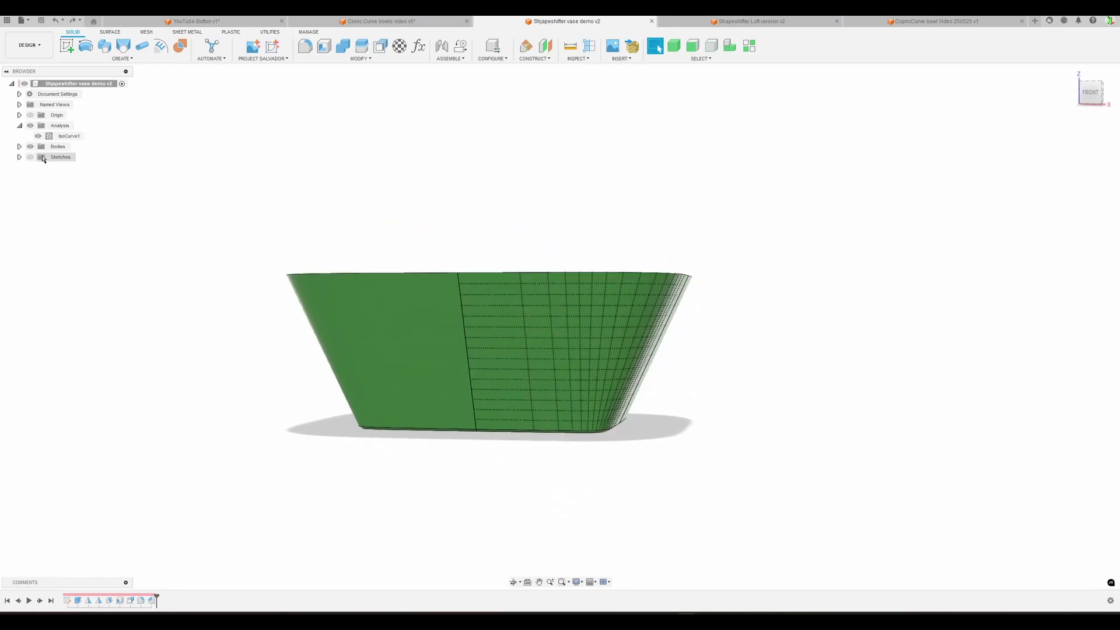
shift+middle_drag(502, 289, 700, 357)
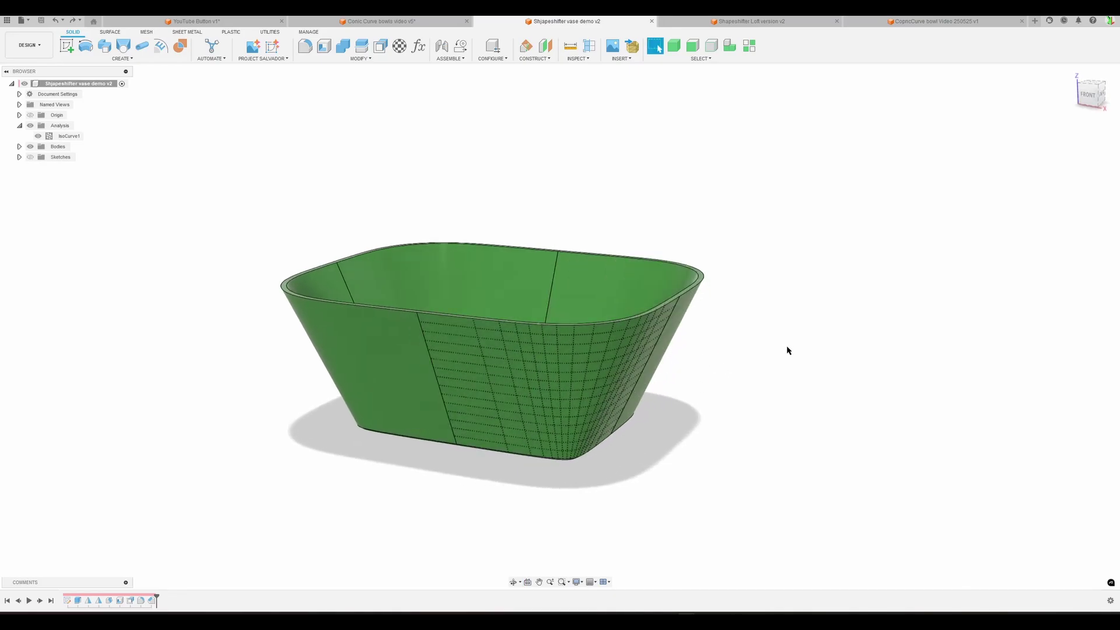
shift+middle_drag(787, 350, 729, 379)
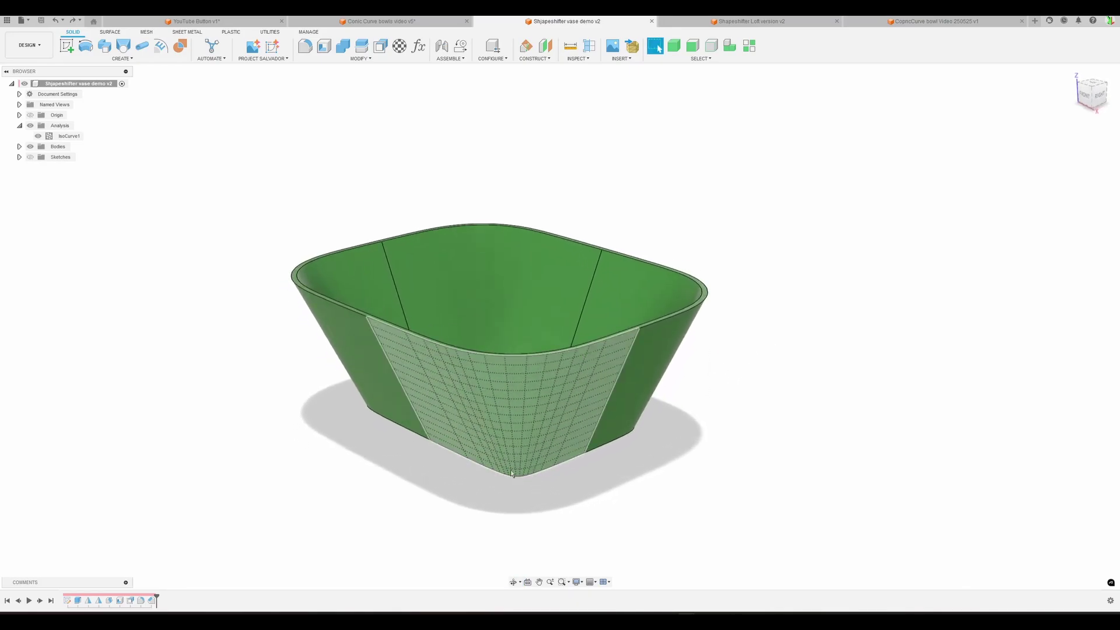
shift+middle_drag(500, 482, 659, 462)
Step: In the user parameters, try Corner values 0.9 and then 0.3 on the bowl
click(419, 46)
click(817, 162)
click(820, 163)
text(0,0)
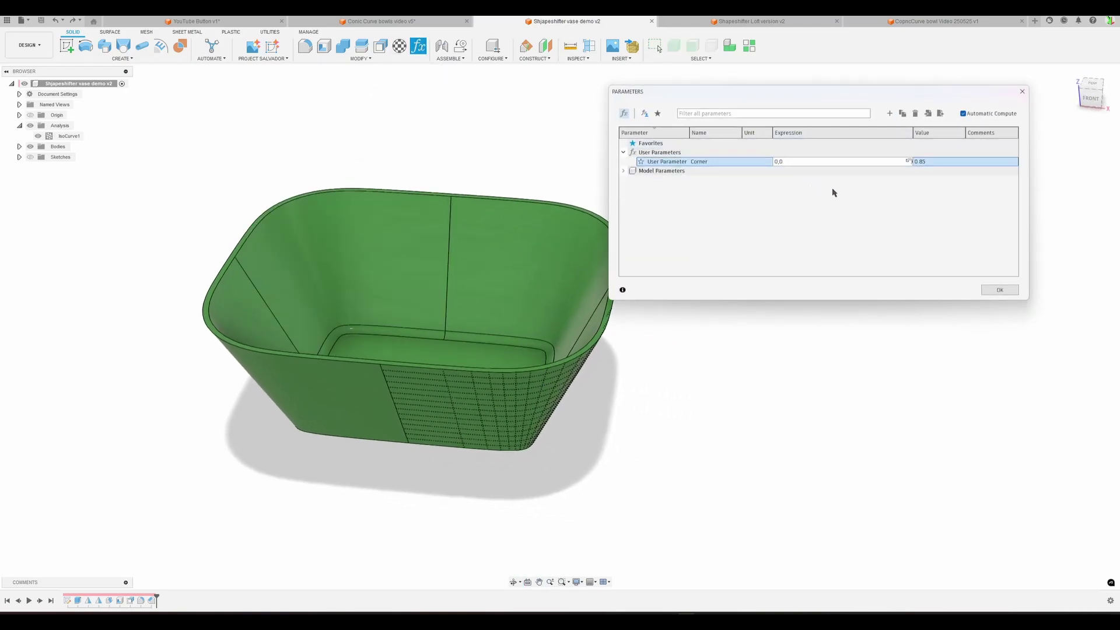
key(Return)
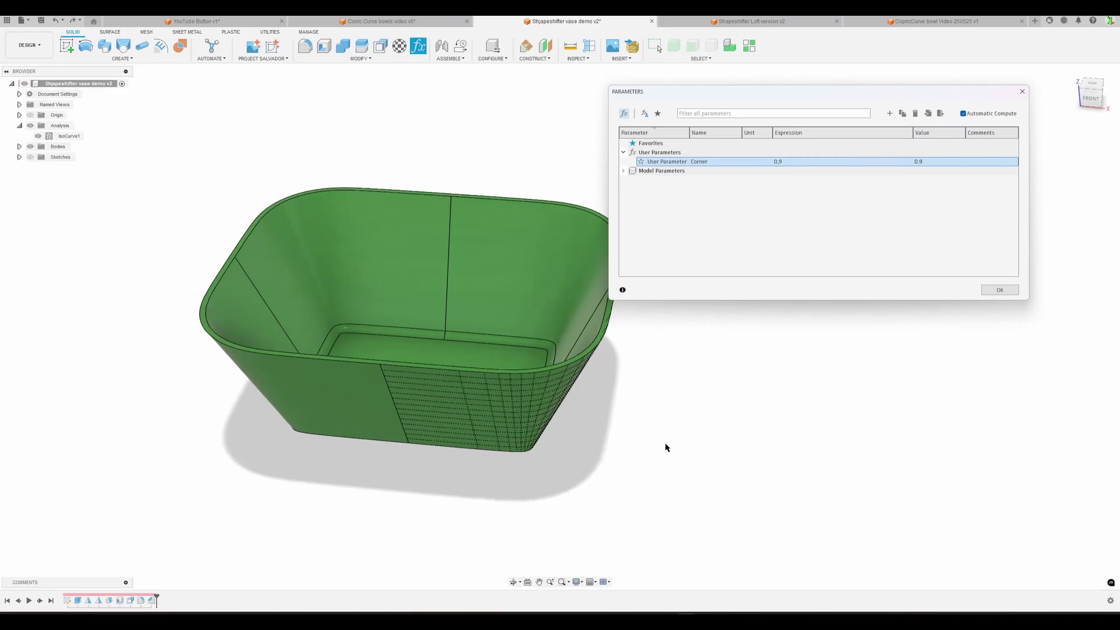
shift+middle_drag(665, 445, 678, 300)
click(790, 162)
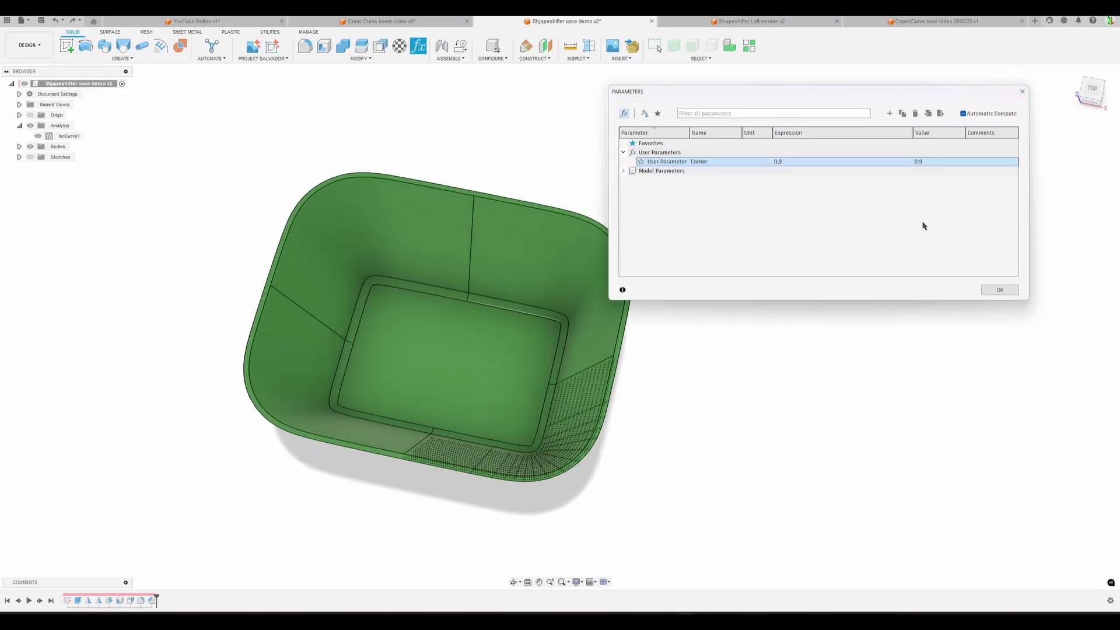
text(0,3)
key(Return)
shift+middle_drag(907, 225, 692, 392)
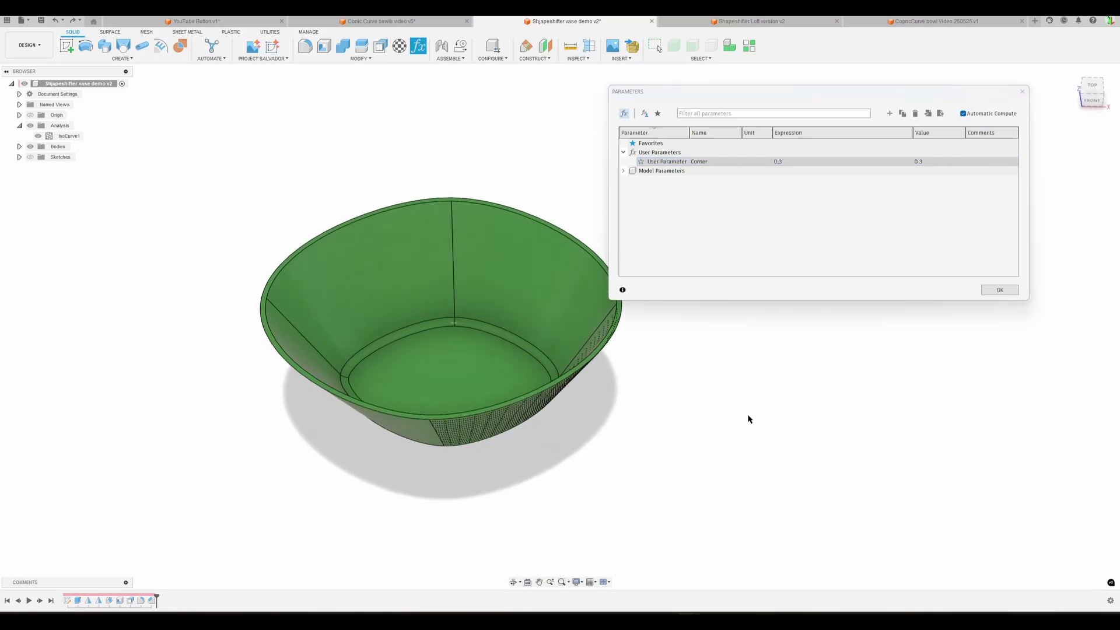
Step: Set Corner to sqrt(2) - 1, inspect the underside, then return Corner to 0.3
click(806, 163)
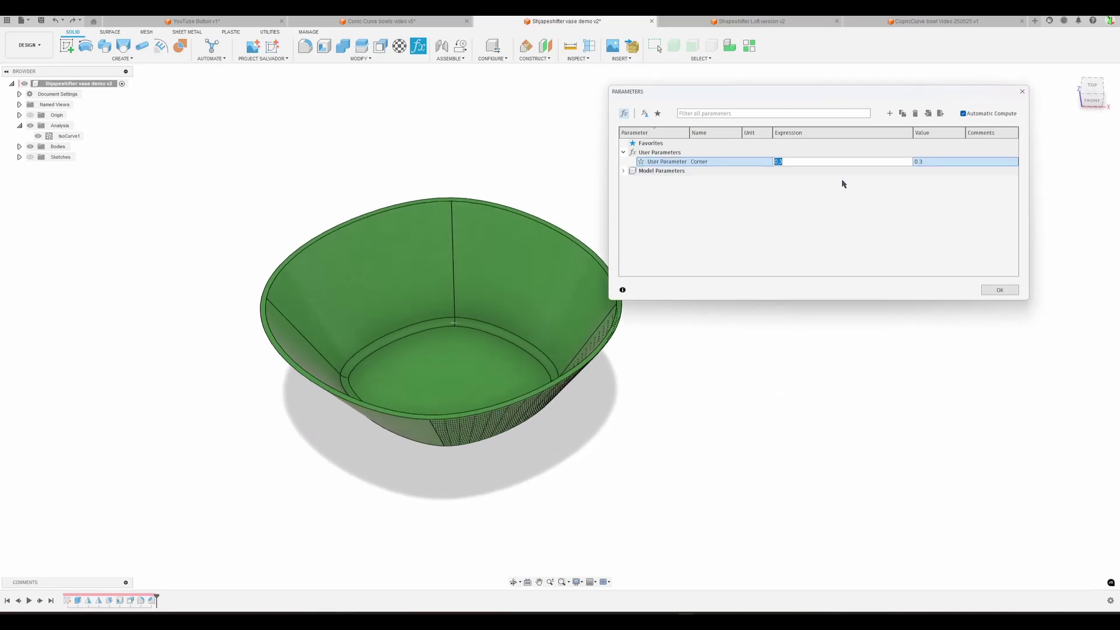
text(sqrt(2) - 1)
key(Return)
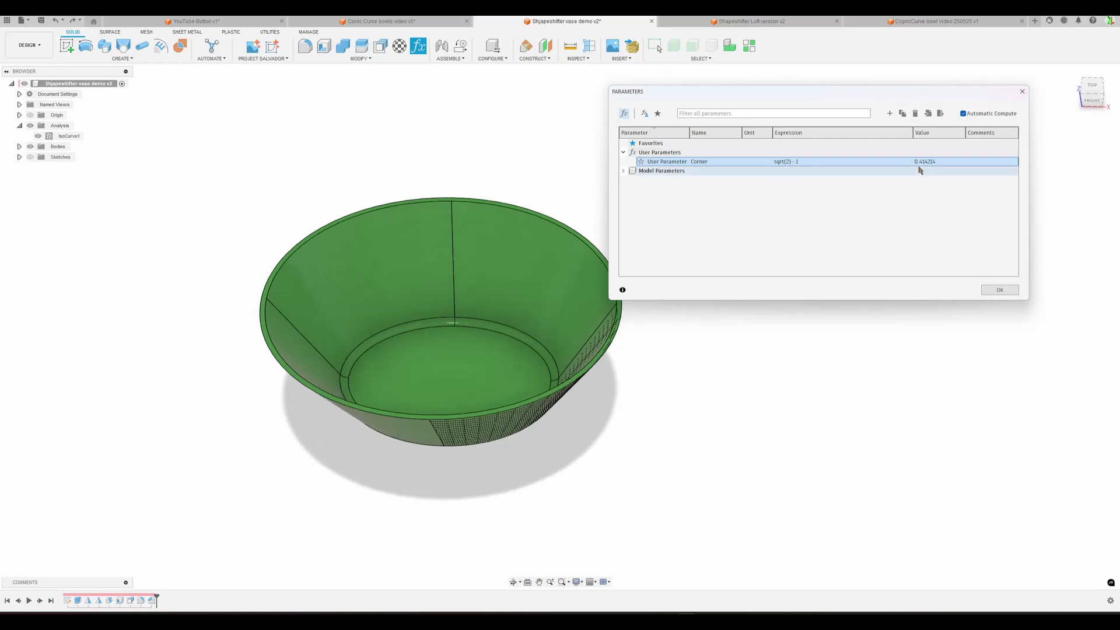
shift+middle_drag(647, 477, 633, 358)
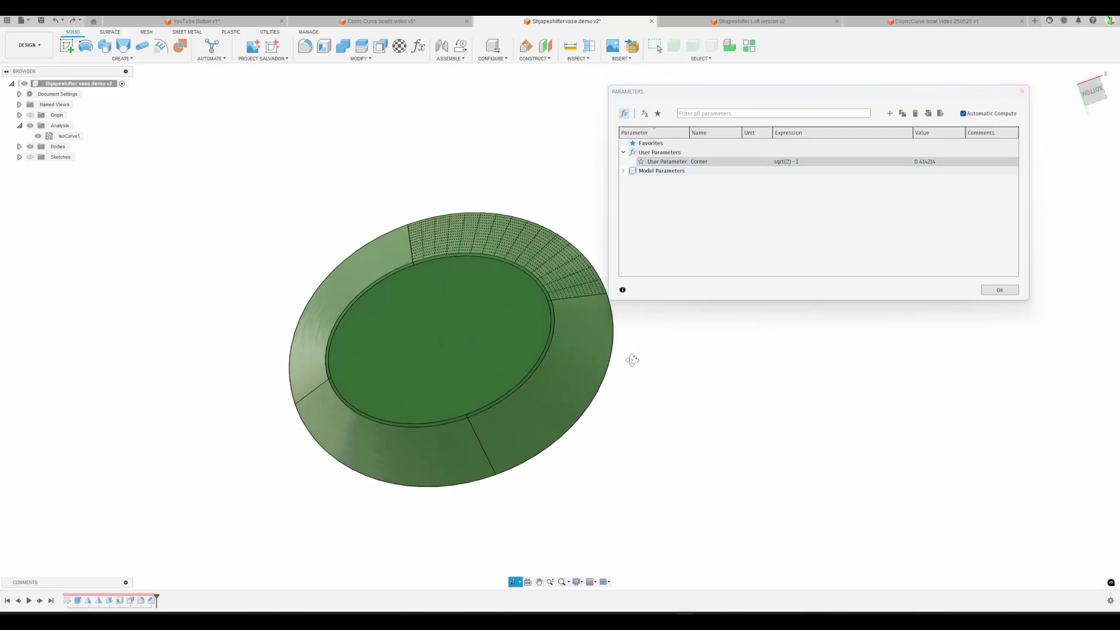
click(735, 359)
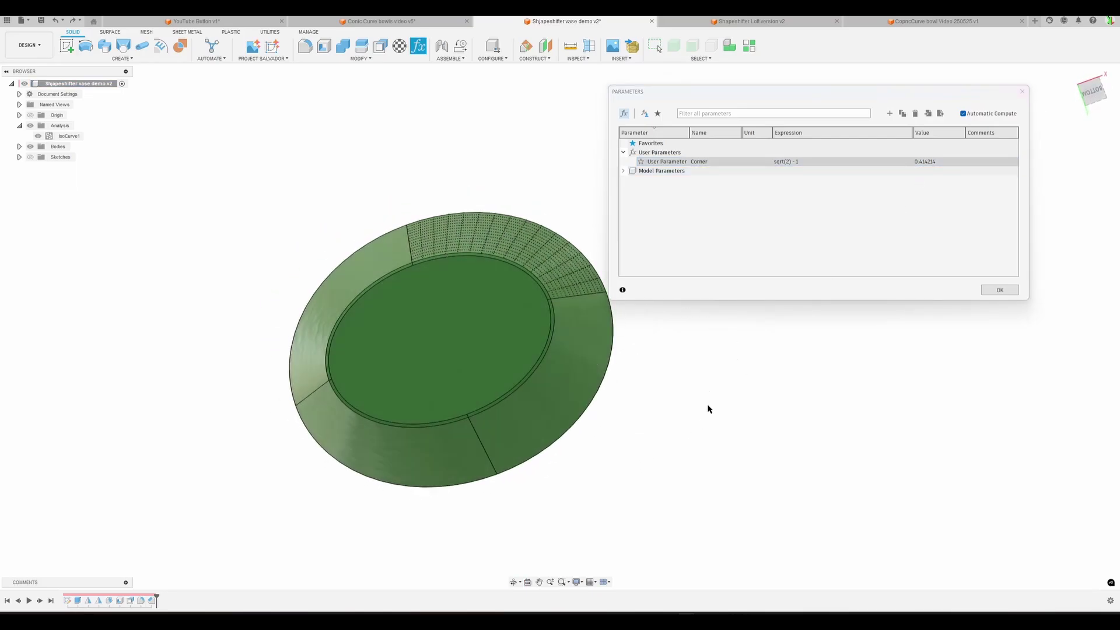
click(431, 278)
click(797, 163)
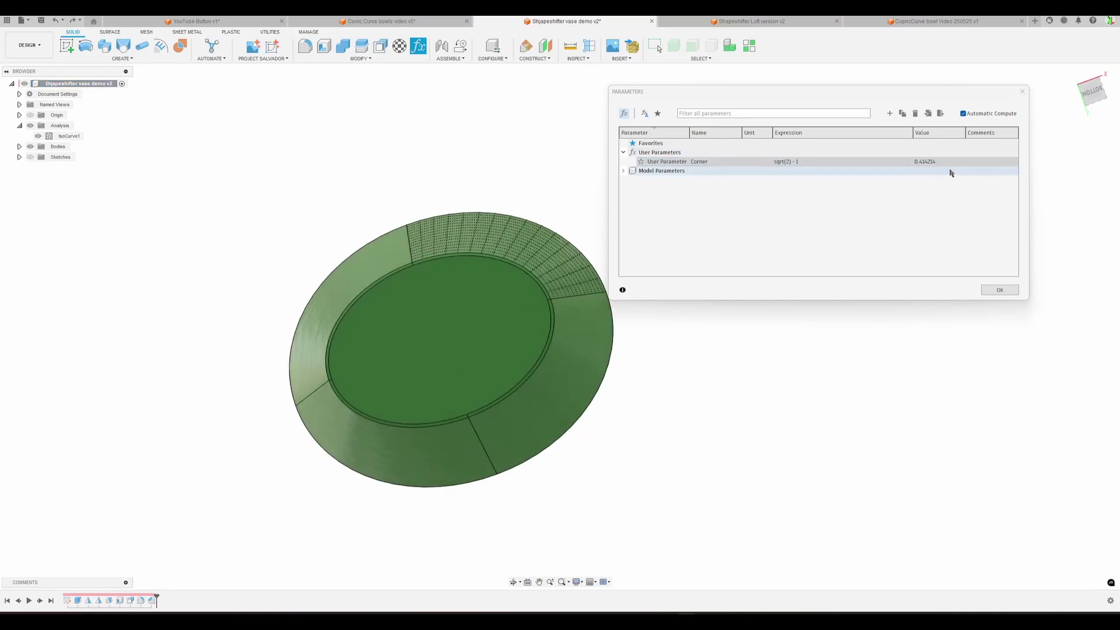
shift+middle_drag(675, 450, 690, 580)
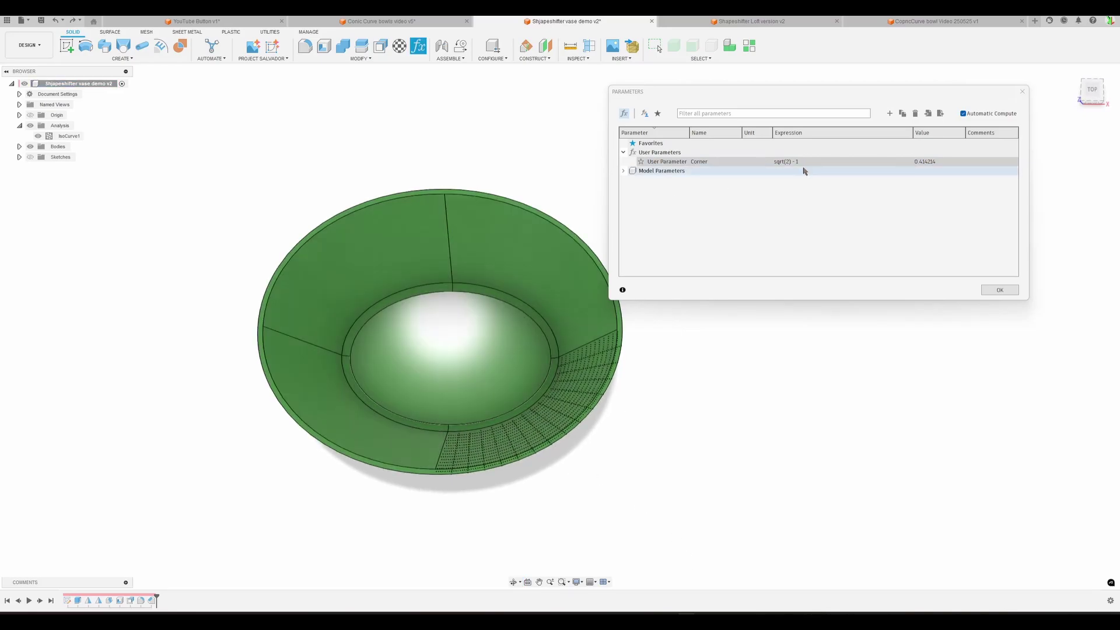
click(804, 163)
text(0,3)
key(Return)
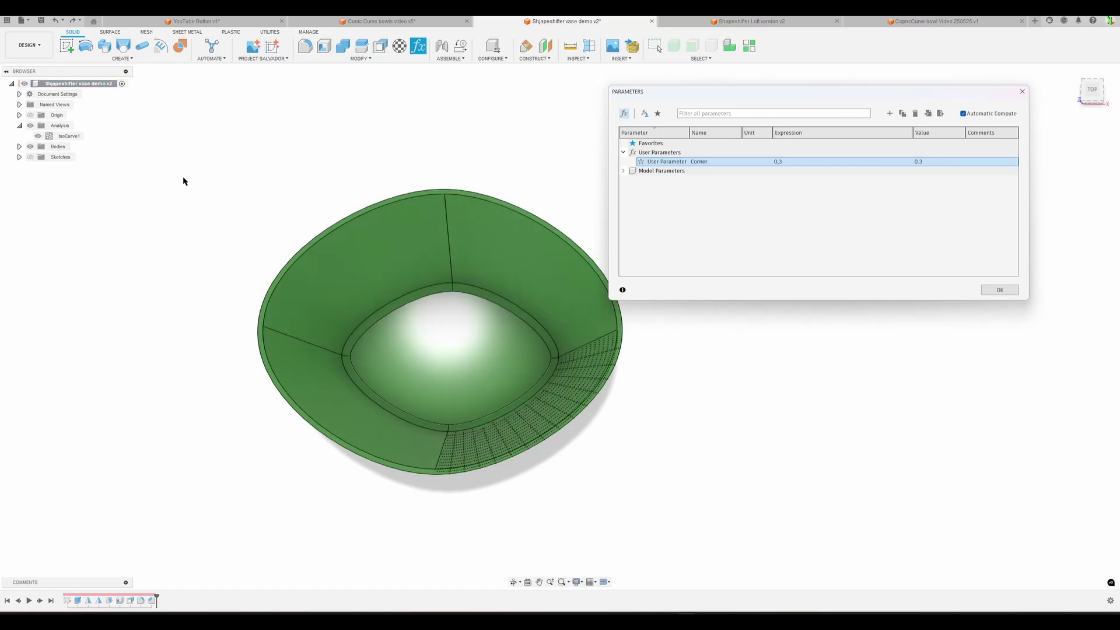
Step: Briefly show and hide the sketches, then set Corner to 0.8 for a rounded-square bowl
click(30, 157)
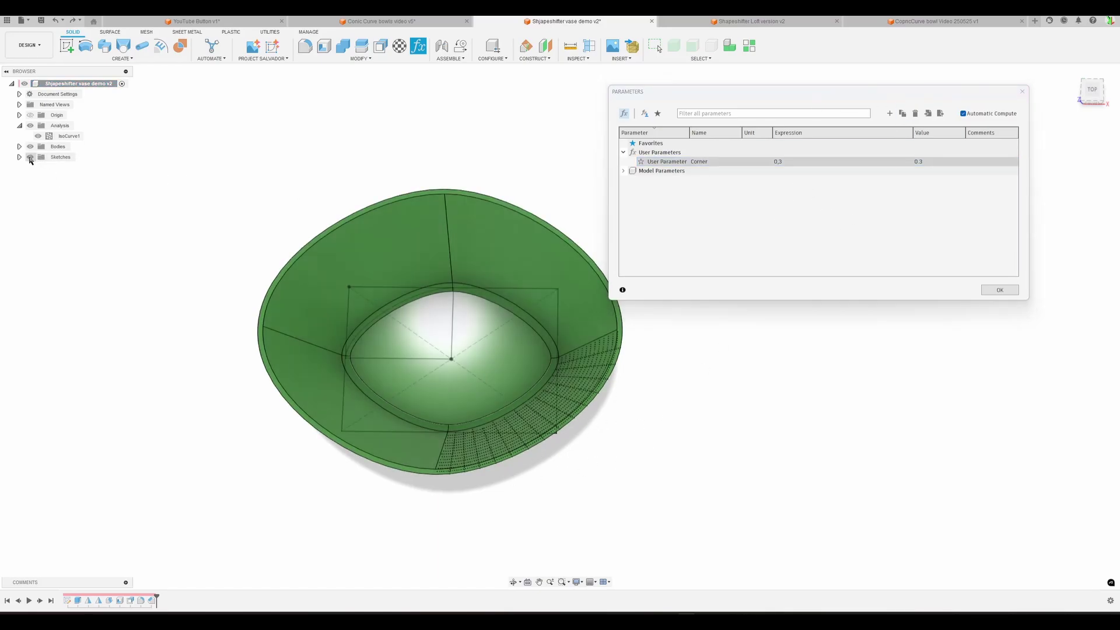
click(30, 157)
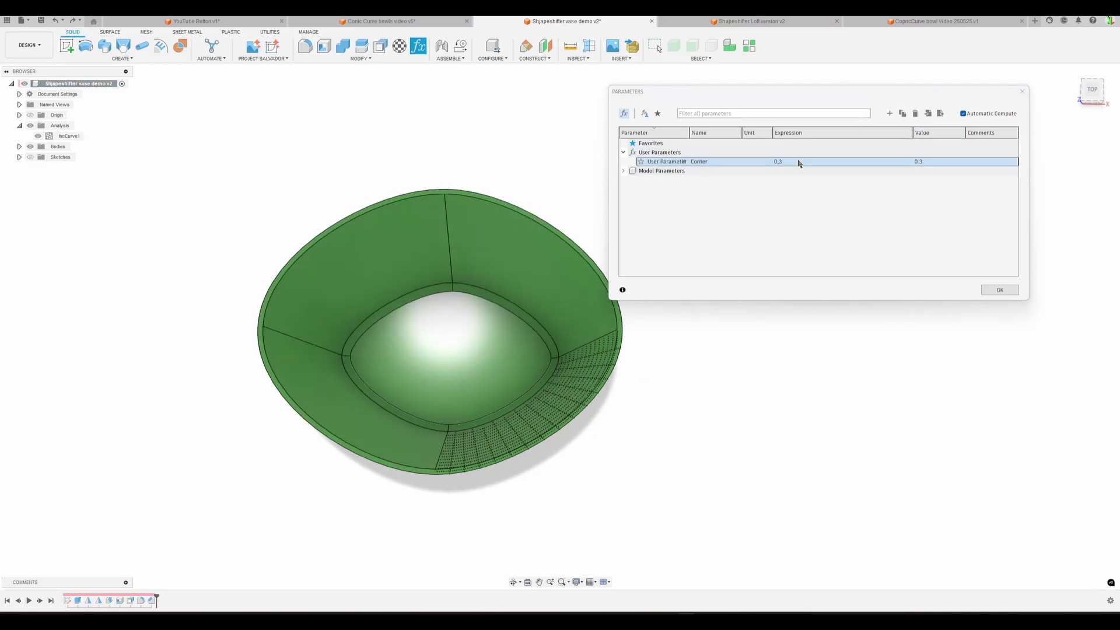
click(797, 161)
text(0,8)
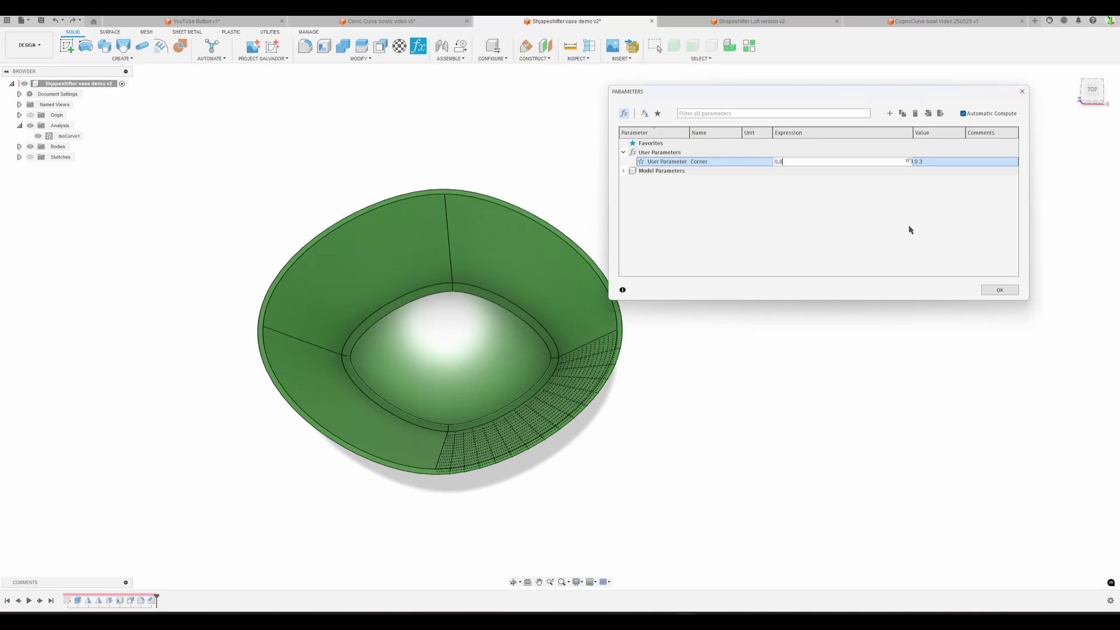
key(Return)
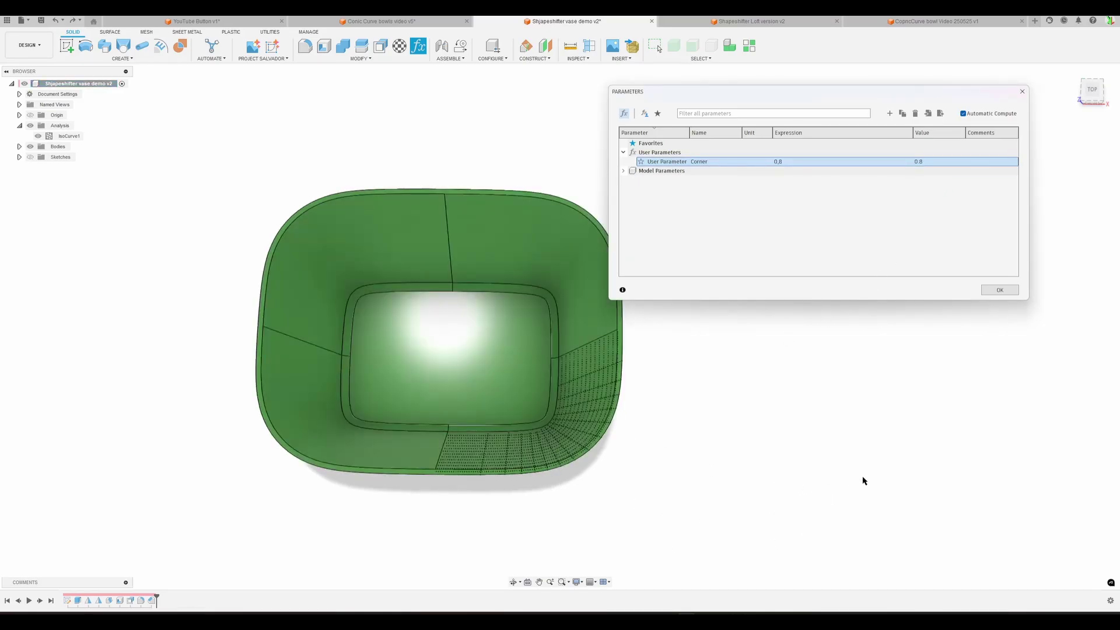
shift+middle_drag(862, 480, 953, 368)
Step: Close the Parameters dialog and view the purple Shapeshifter Loft version v2 bowl from several angles
click(1000, 290)
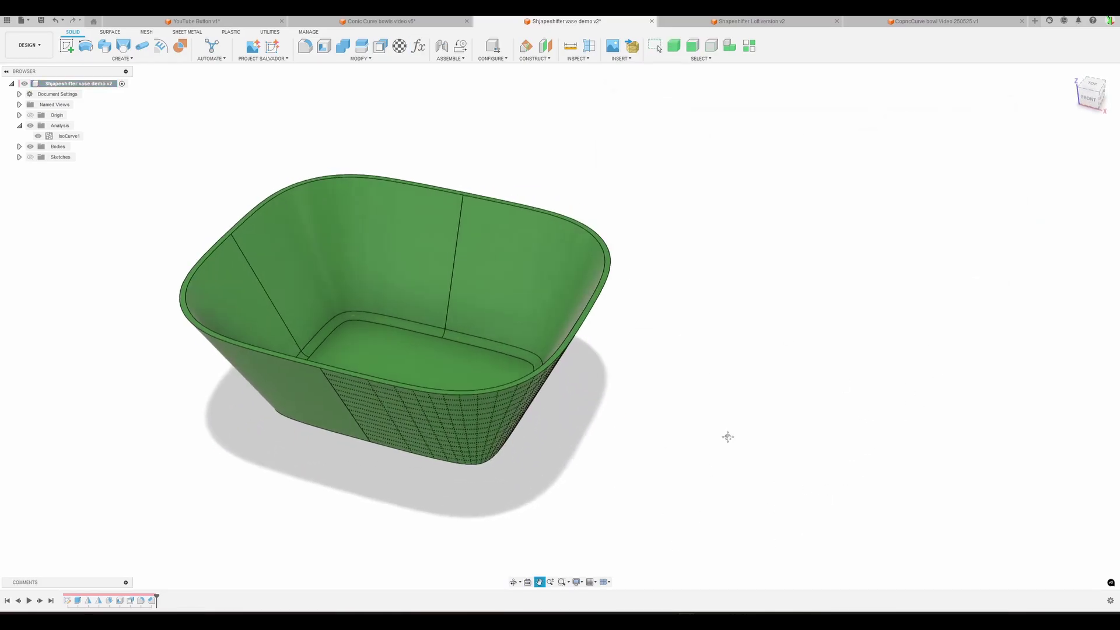
shift+middle_drag(735, 437, 796, 430)
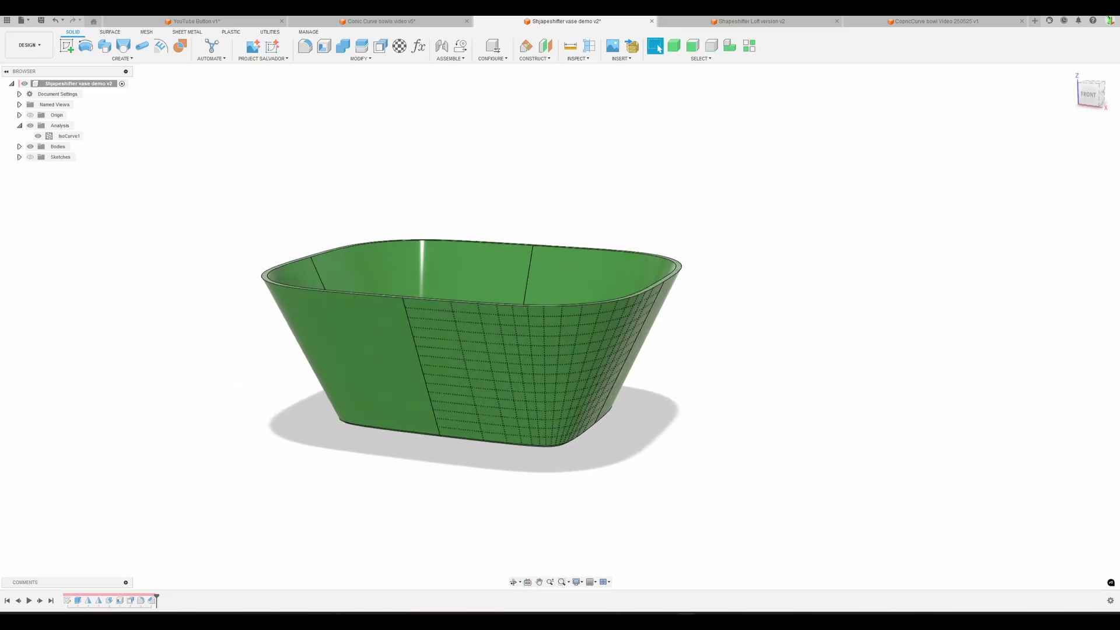
click(730, 22)
shift+middle_drag(798, 337, 600, 445)
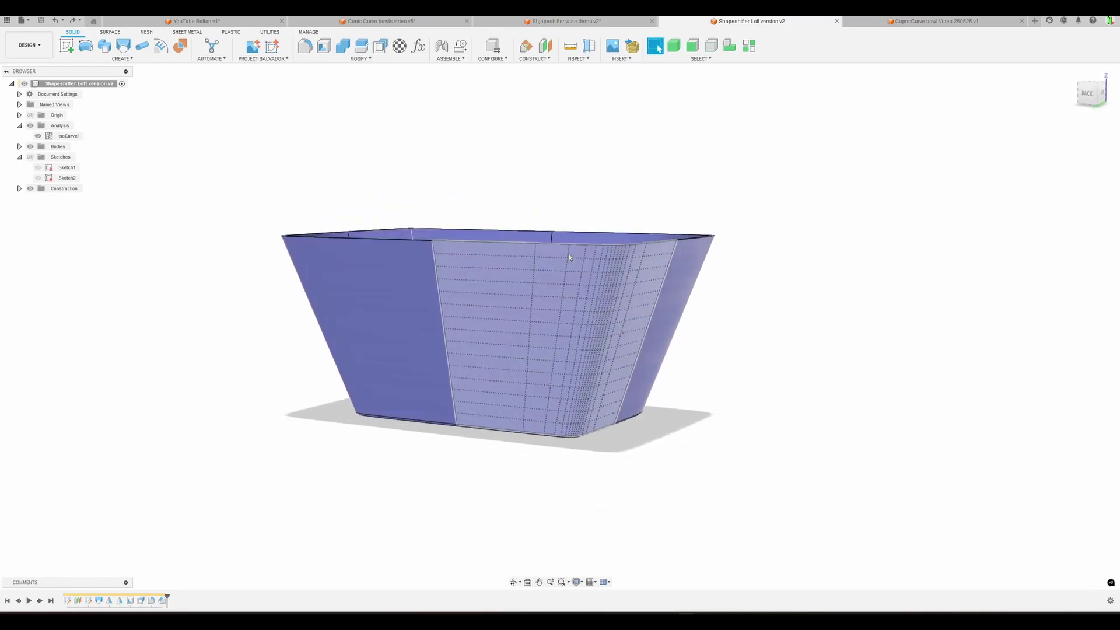
shift+middle_drag(775, 305, 735, 315)
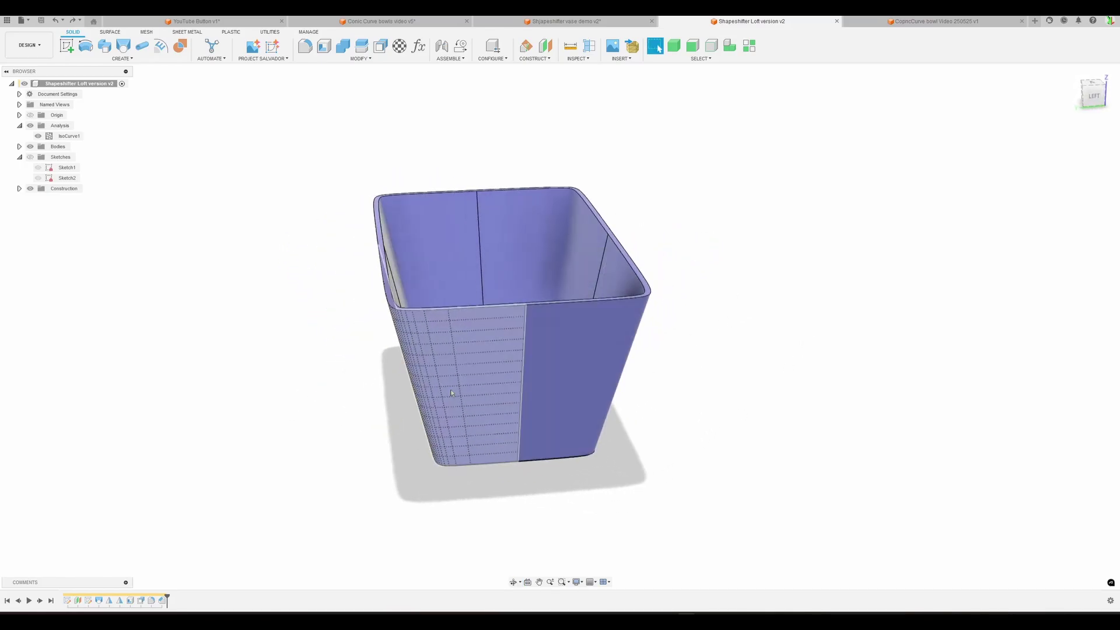
shift+middle_drag(811, 376, 758, 262)
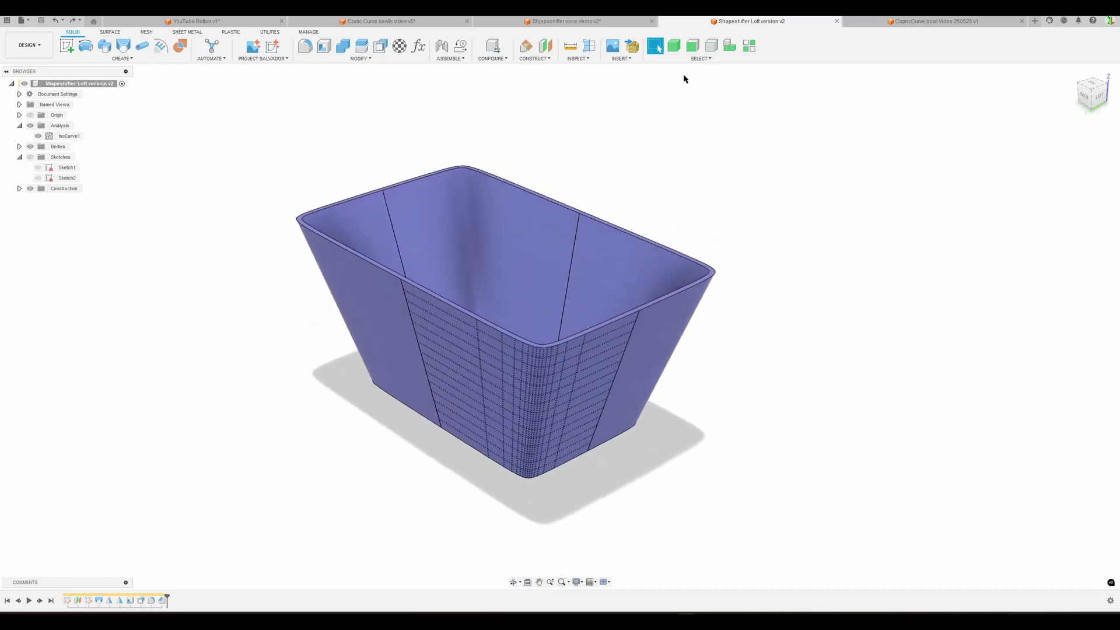
Step: Compare with the green vase in Shjapeshifter vase demo v2, then look inside the Loft v2 bowl
click(614, 27)
shift+middle_drag(768, 387, 755, 380)
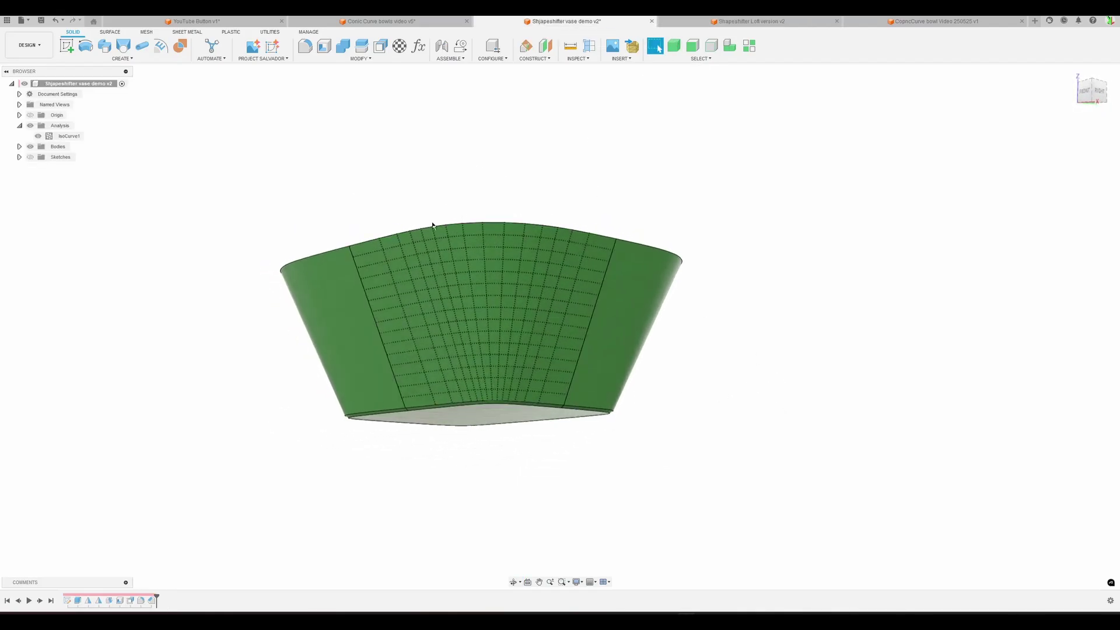
shift+middle_drag(557, 277, 564, 310)
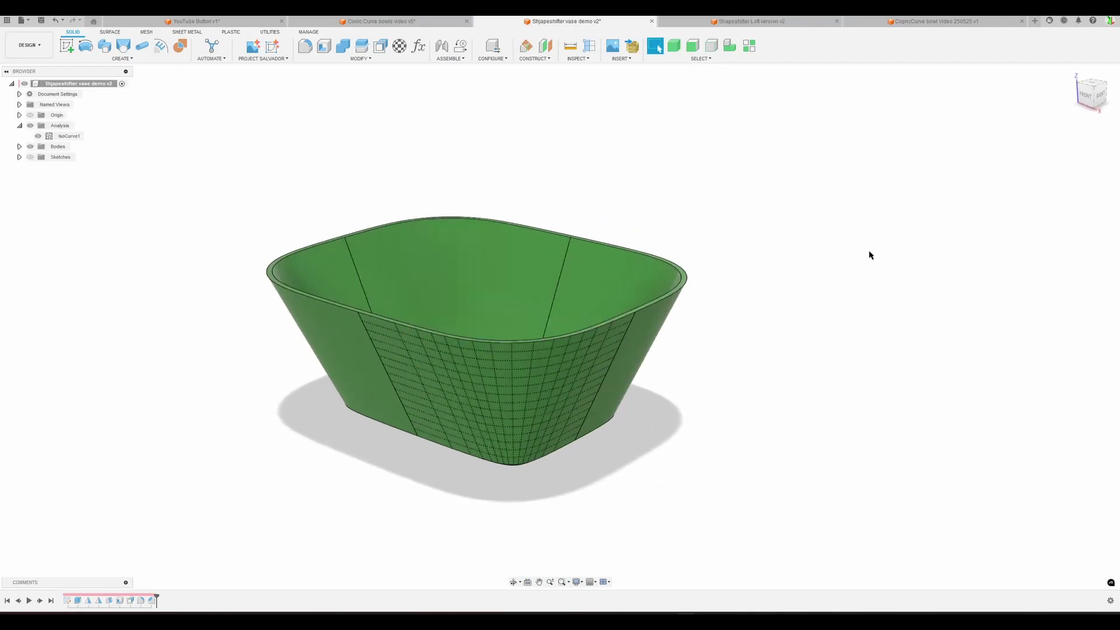
click(776, 23)
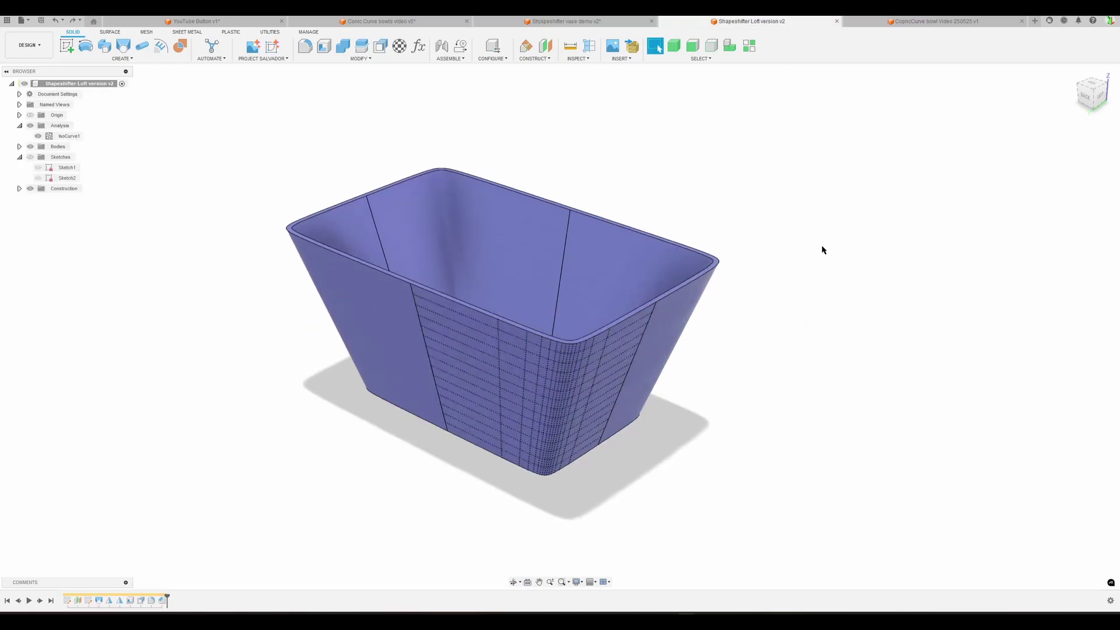
shift+middle_drag(680, 130, 375, 20)
Step: Set CornerRatio to 0.6 and AngleRatio to 2, then view the reshaped bowl from the side
click(418, 45)
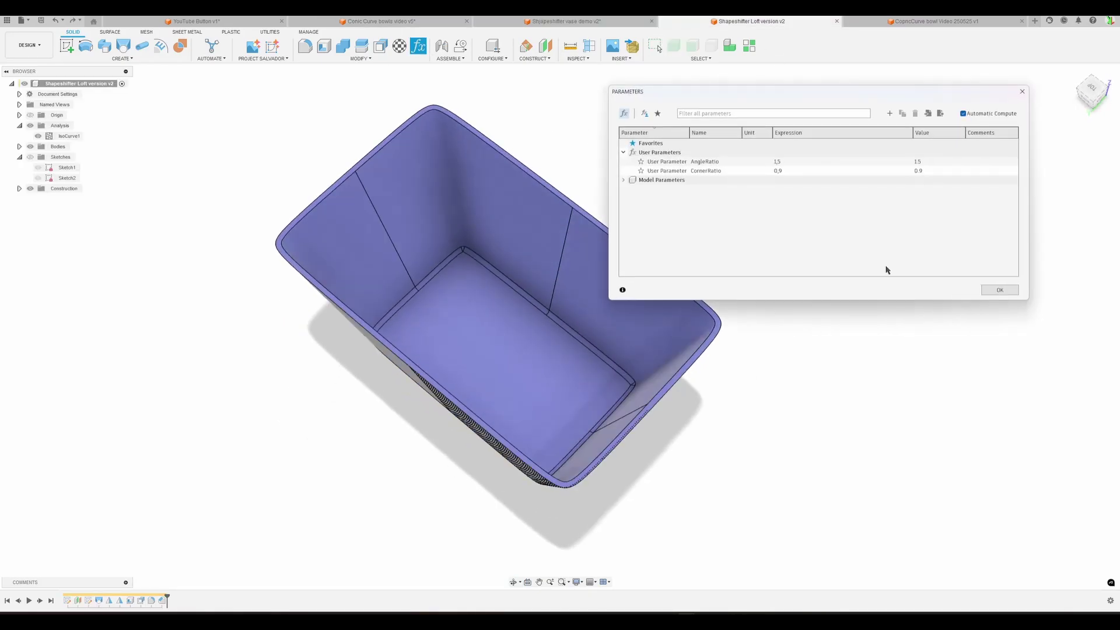
double_click(782, 170)
text(0)
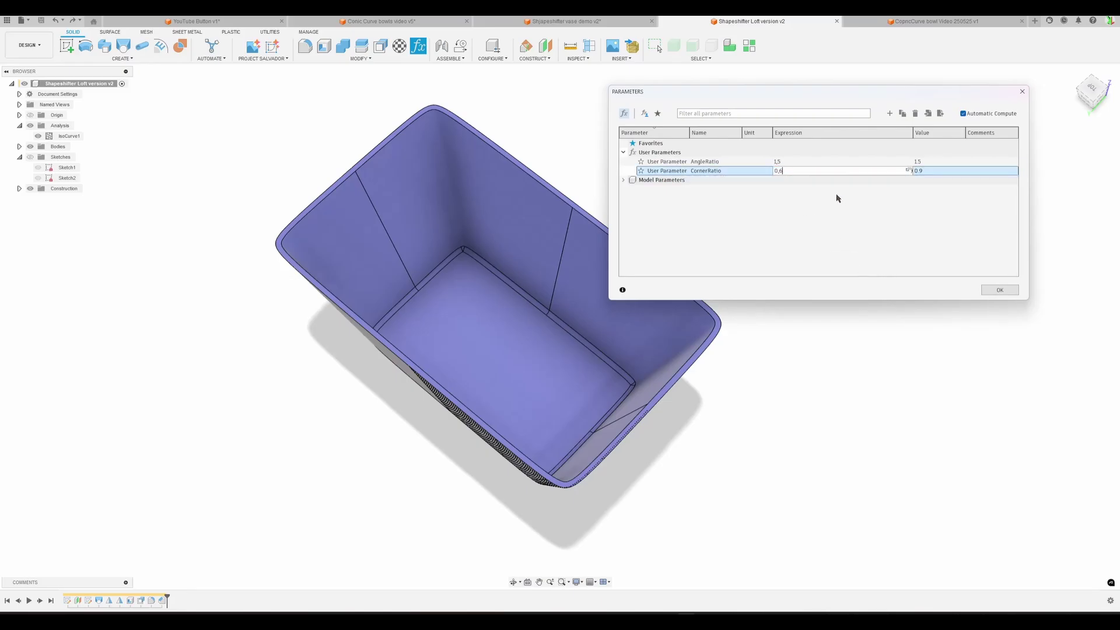
text(,6)
key(Return)
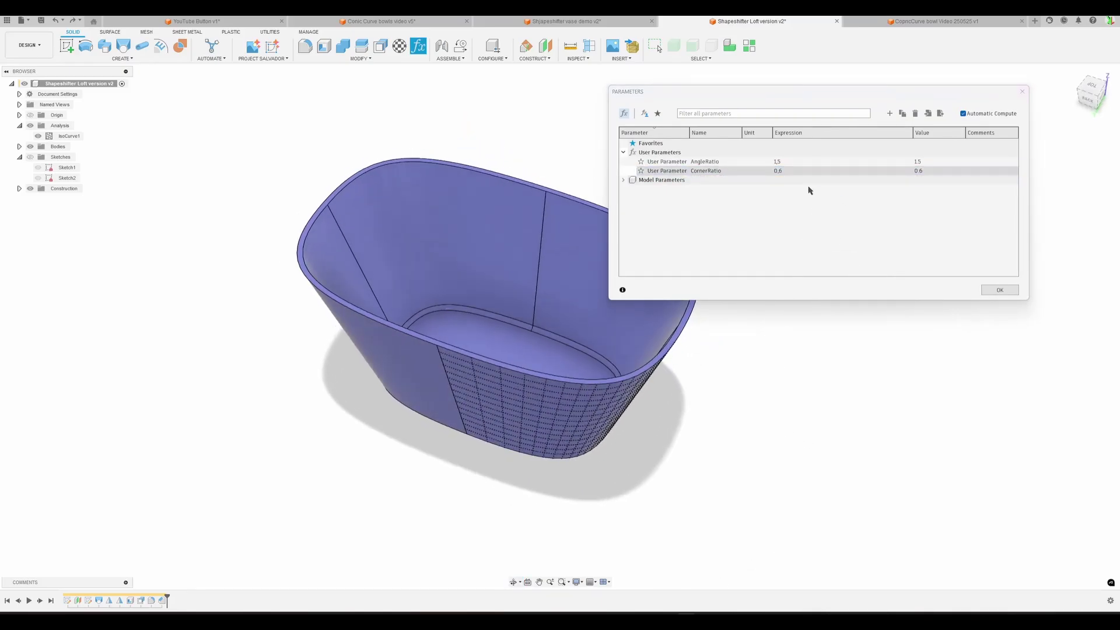
double_click(784, 162)
text(2)
key(Return)
shift+middle_drag(822, 446, 830, 422)
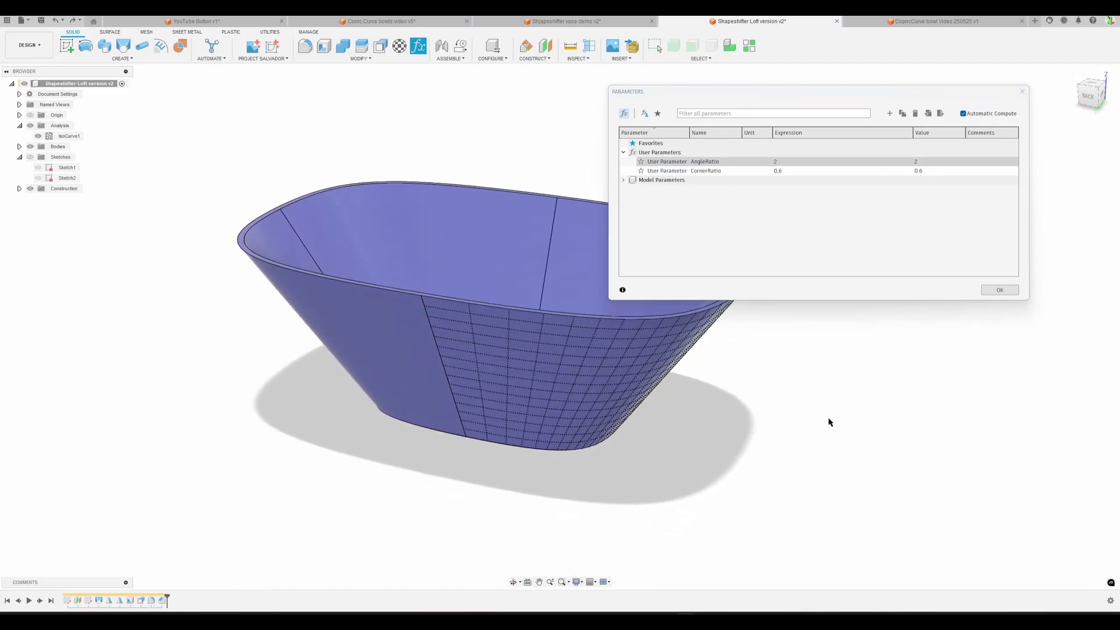
Step: Raise CornerRatio to 0.95 for a squarer bowl and close the parameter list
double_click(783, 172)
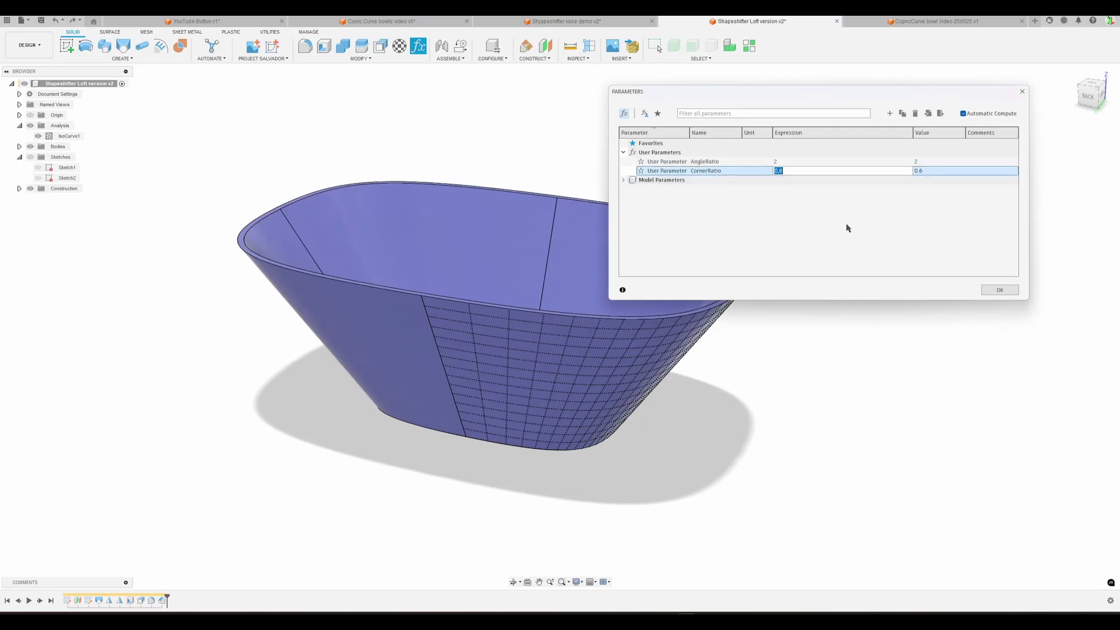
text(0,95)
key(Return)
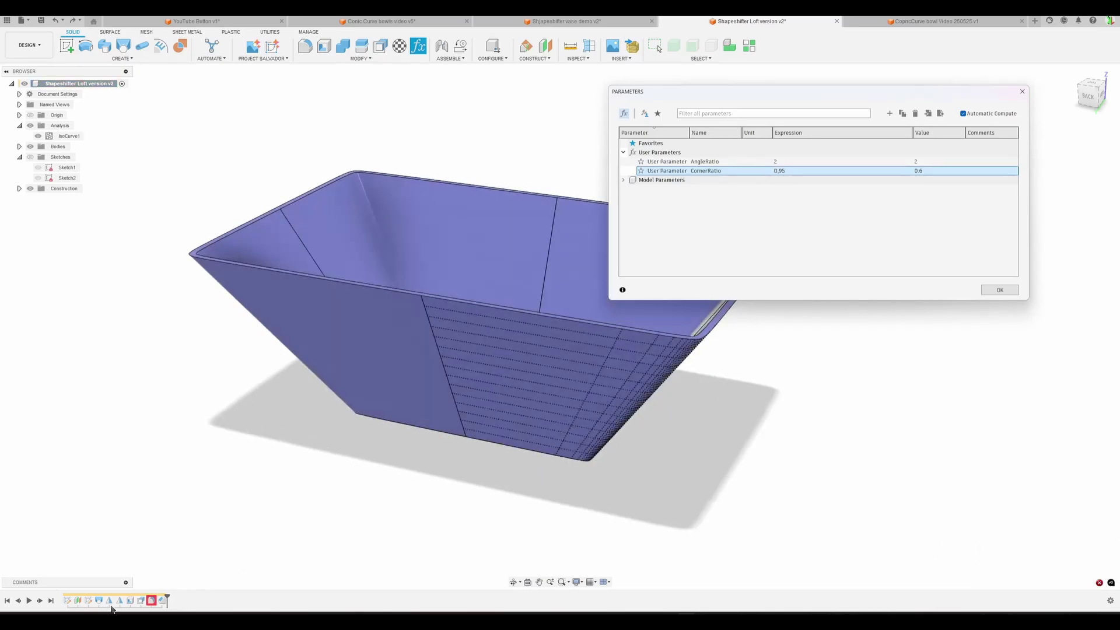
key(Return)
click(999, 290)
shift+middle_drag(835, 374, 831, 324)
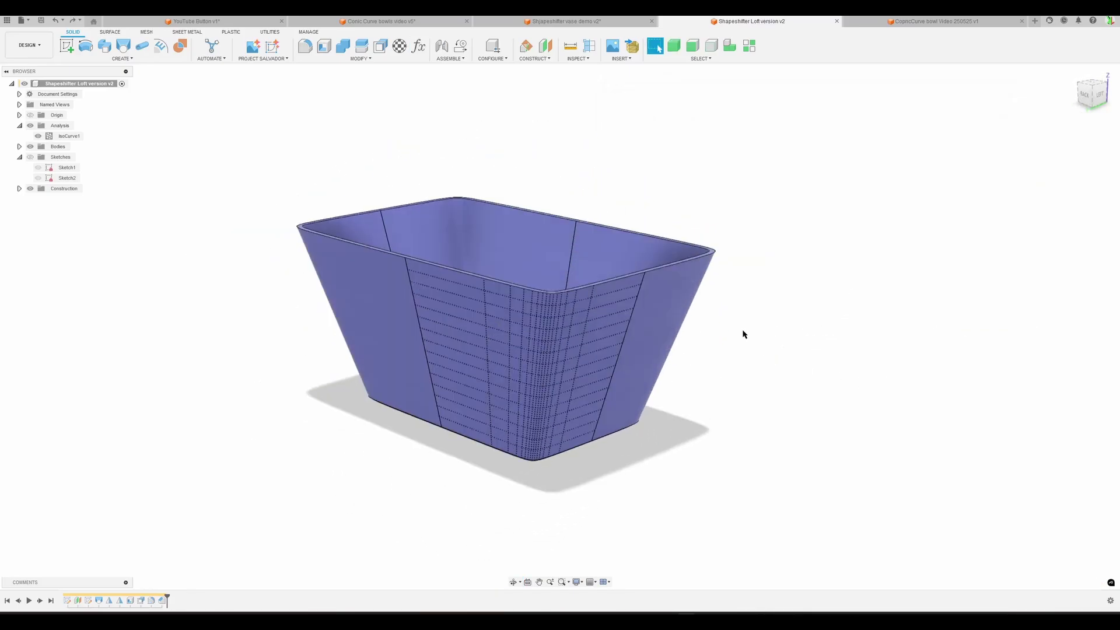
Step: Open the empty CopncCurve bowl design and start a sketch on the XY plane
click(956, 21)
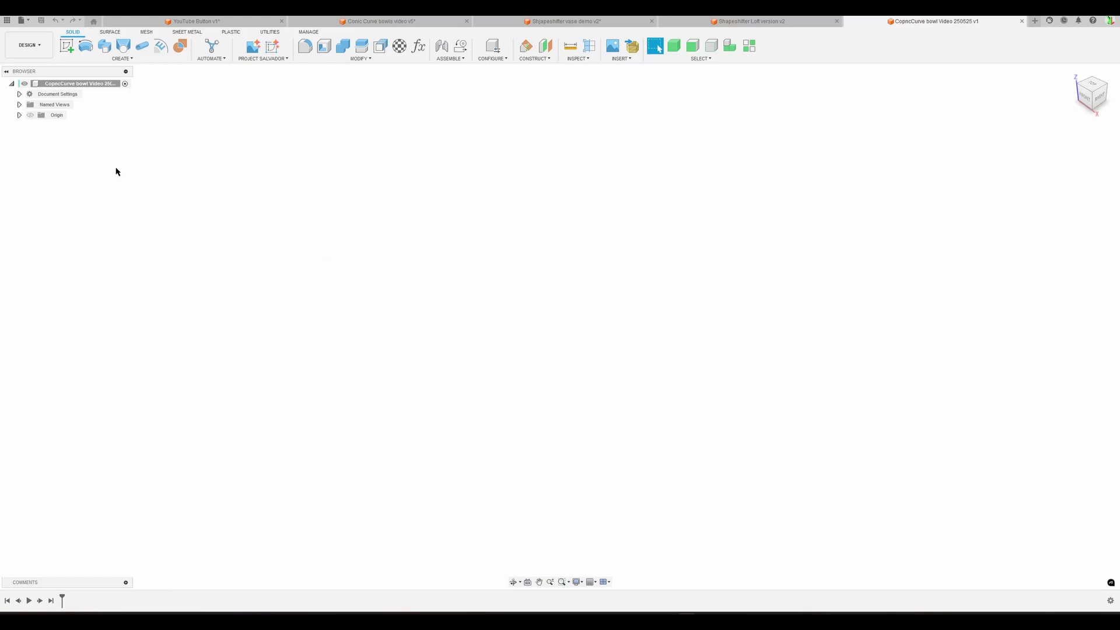
click(69, 47)
click(604, 330)
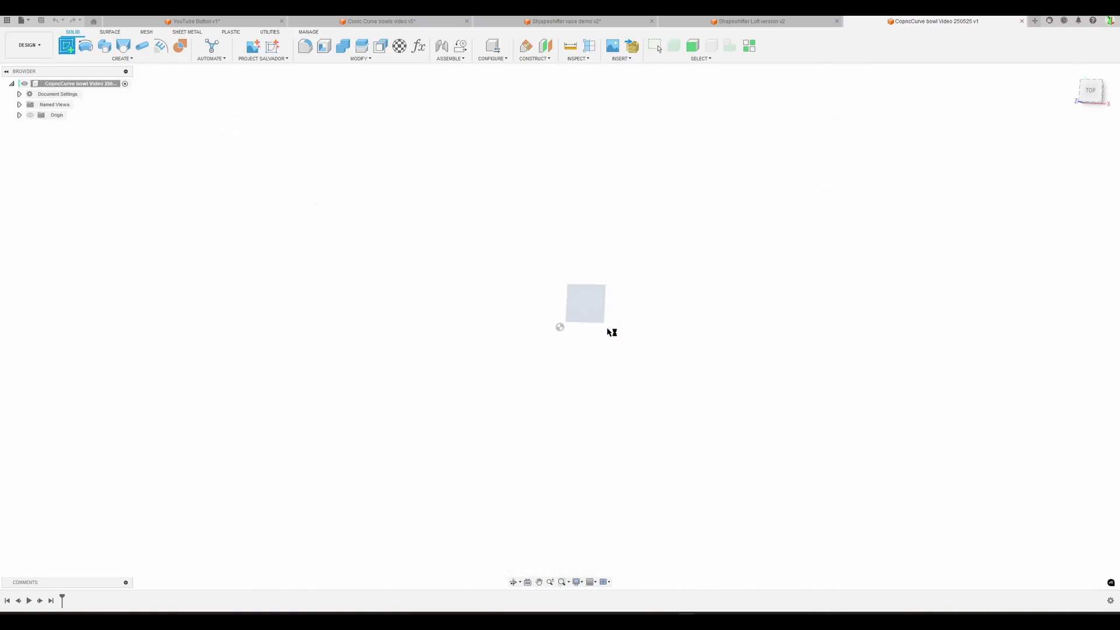
Step: Draw a 50 × 35 construction centre rectangle centred on the origin
click(86, 47)
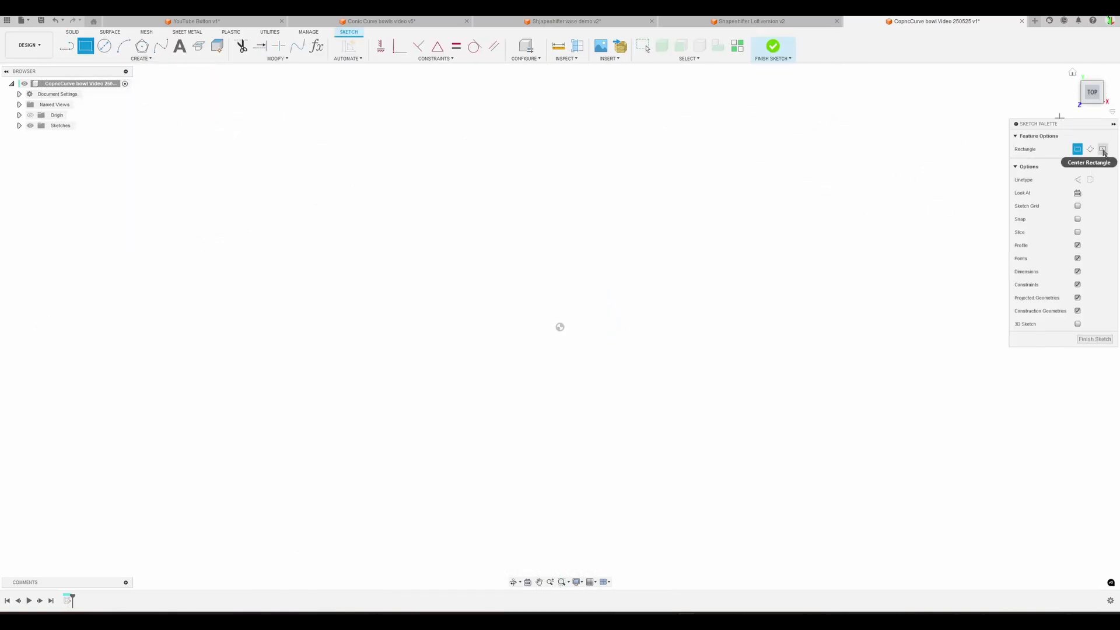
click(1103, 150)
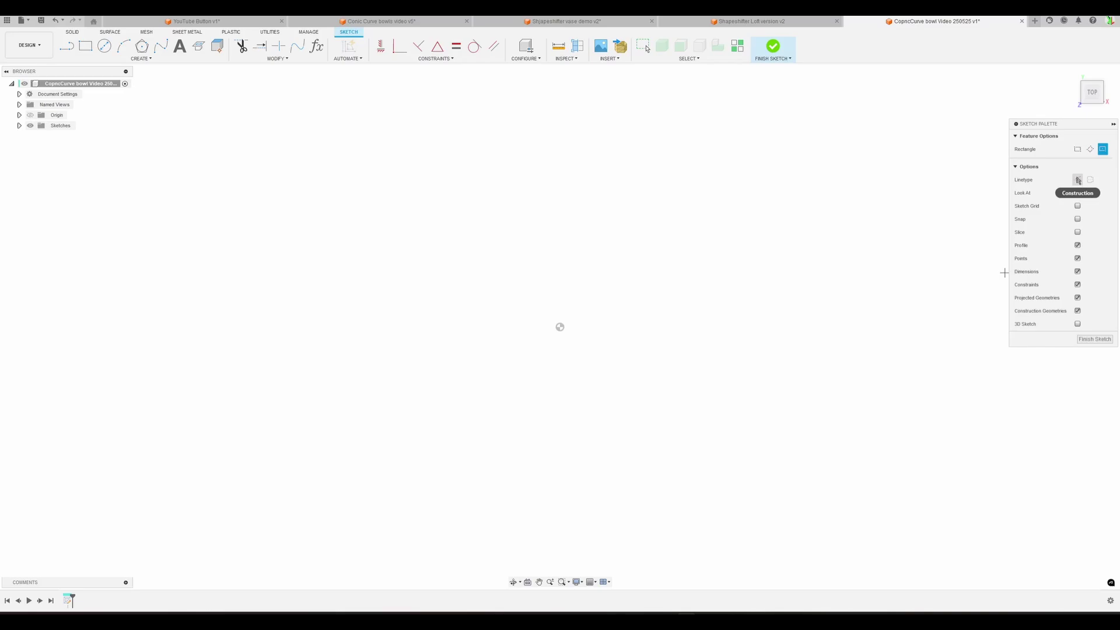
click(1078, 180)
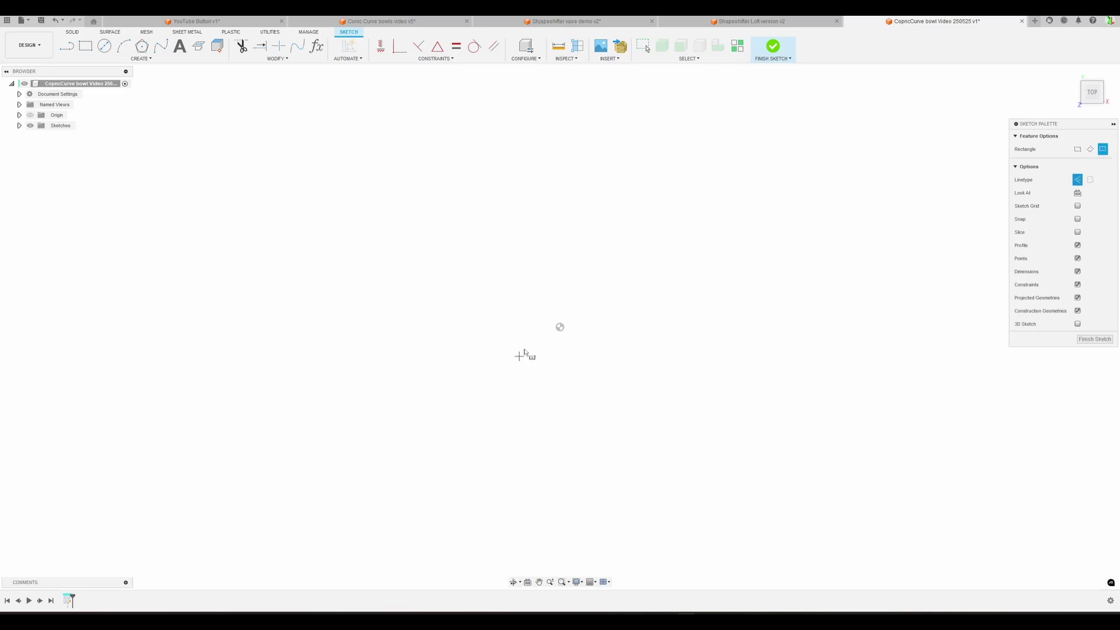
click(560, 326)
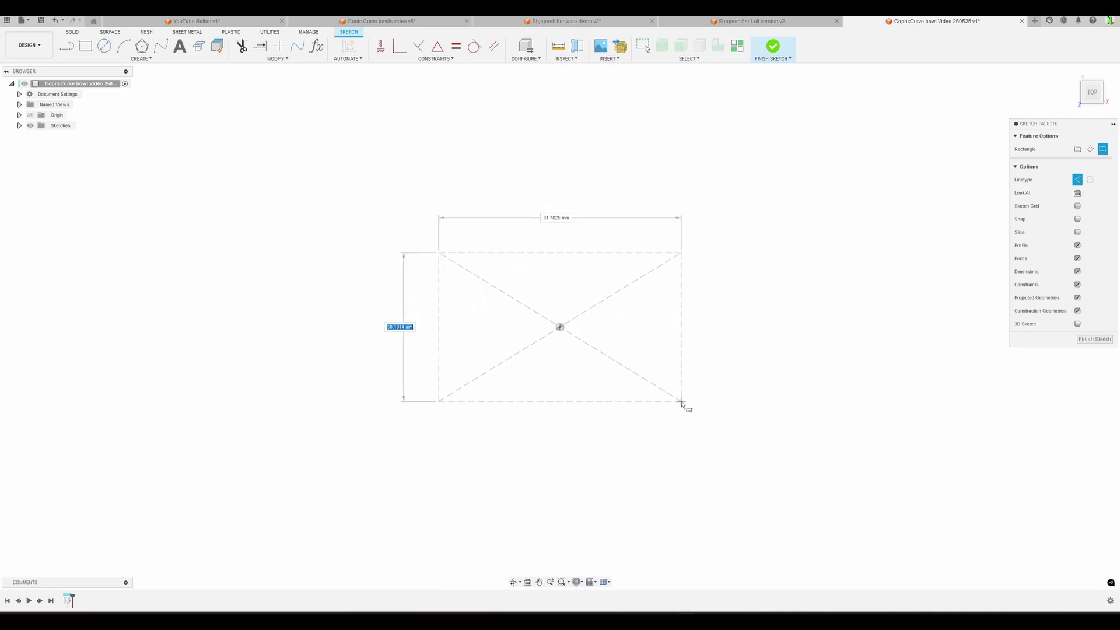
text(35)
key(Tab)
text(8)
text(0)
key(Return)
key(Escape)
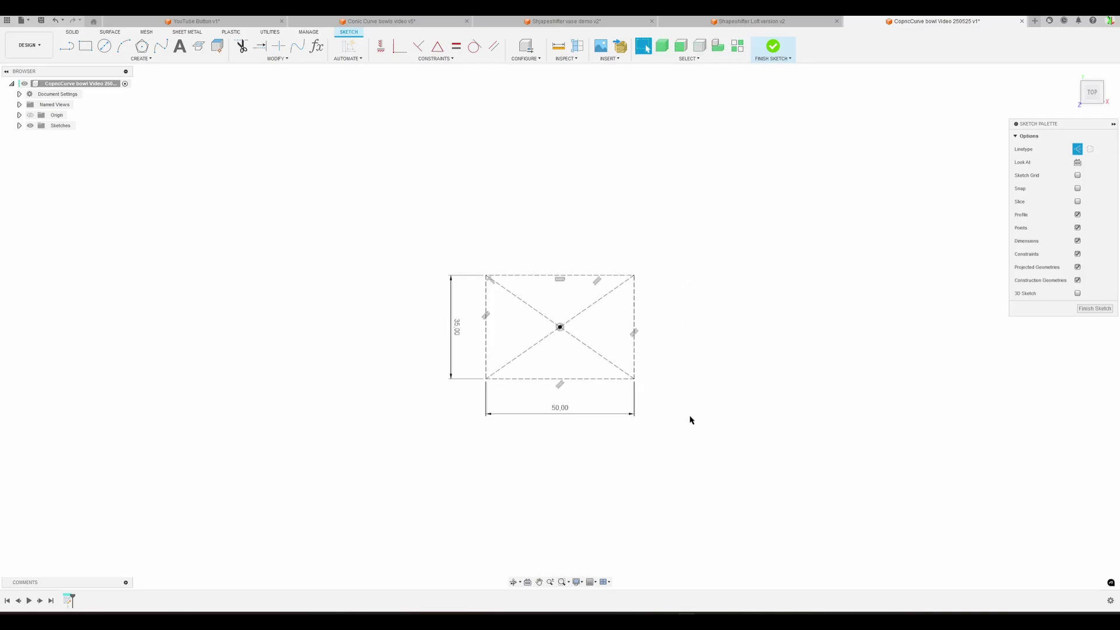
scroll(703, 408, up, 1)
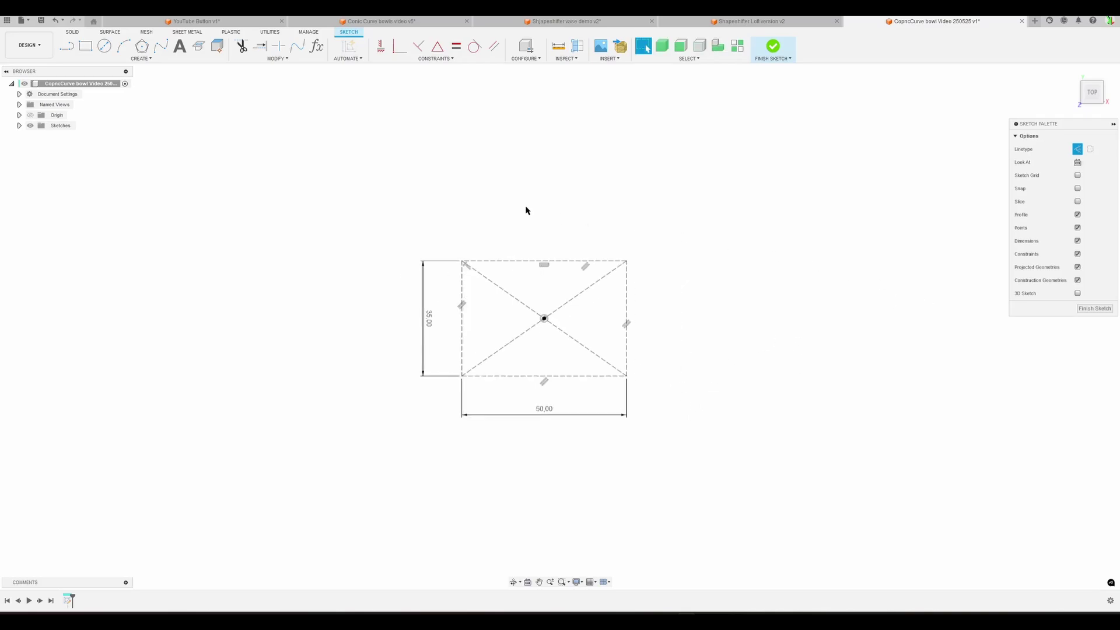
Step: Start the Line tool with the L key and recentre the rectangle in the view
key(l)
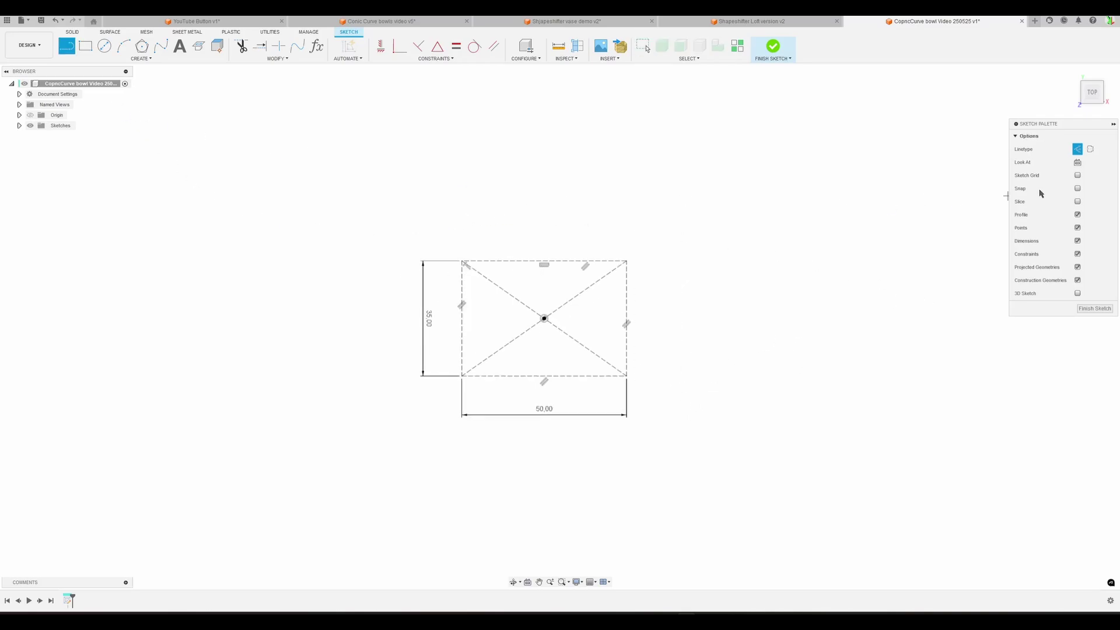
scroll(774, 260, up, 4)
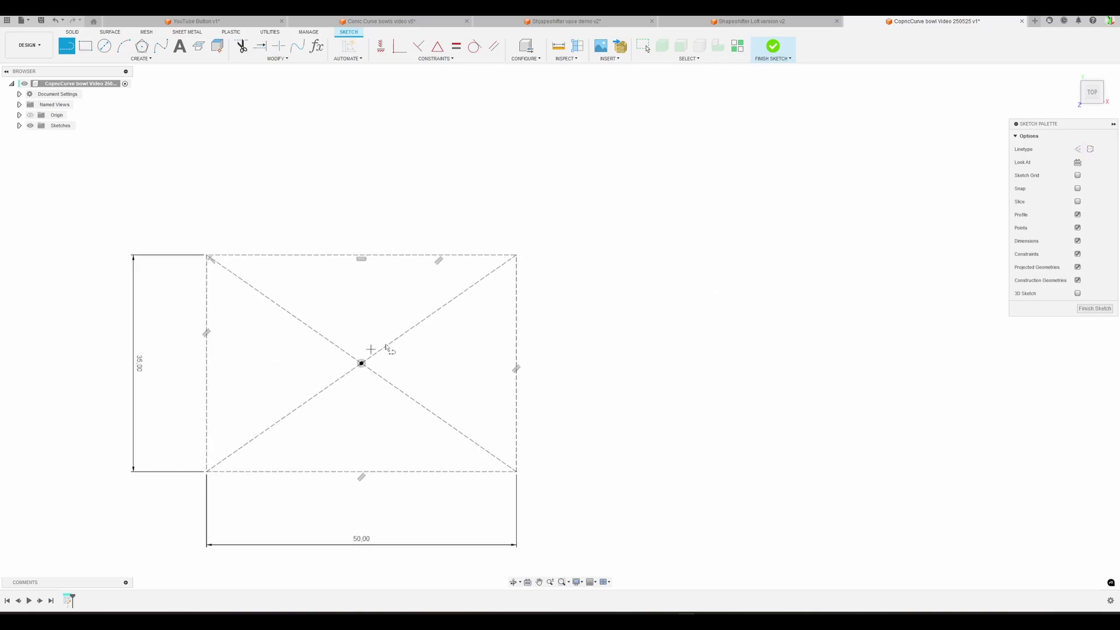
middle_drag(410, 341, 693, 242)
scroll(620, 239, down, 1)
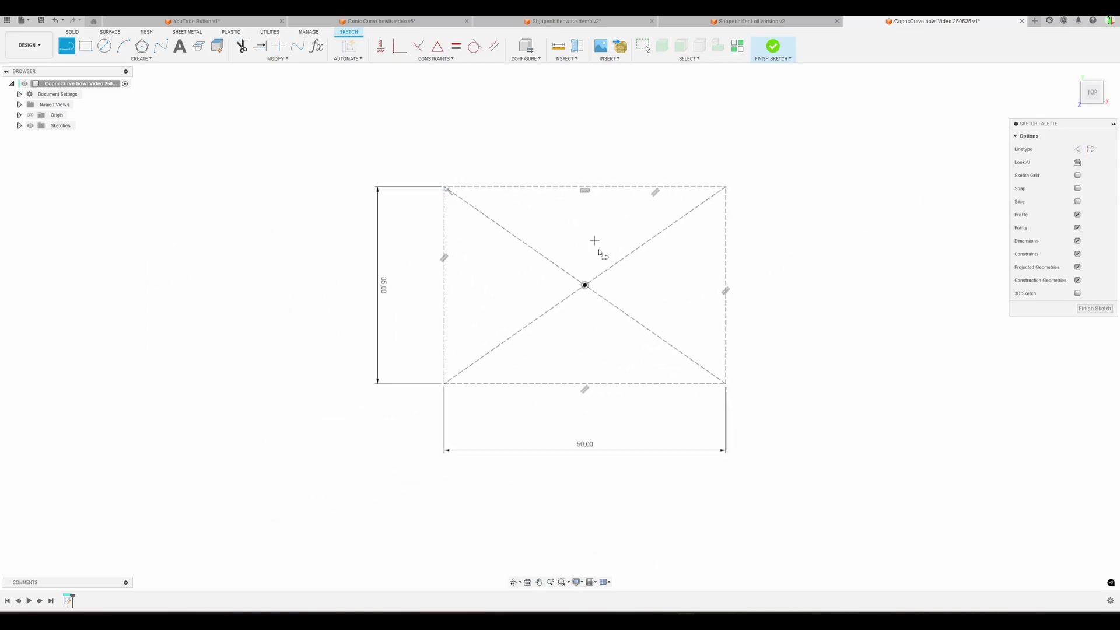
Step: Draw lines from the rectangle's centre to the top-edge and left-edge midpoints
click(585, 286)
click(585, 186)
click(585, 285)
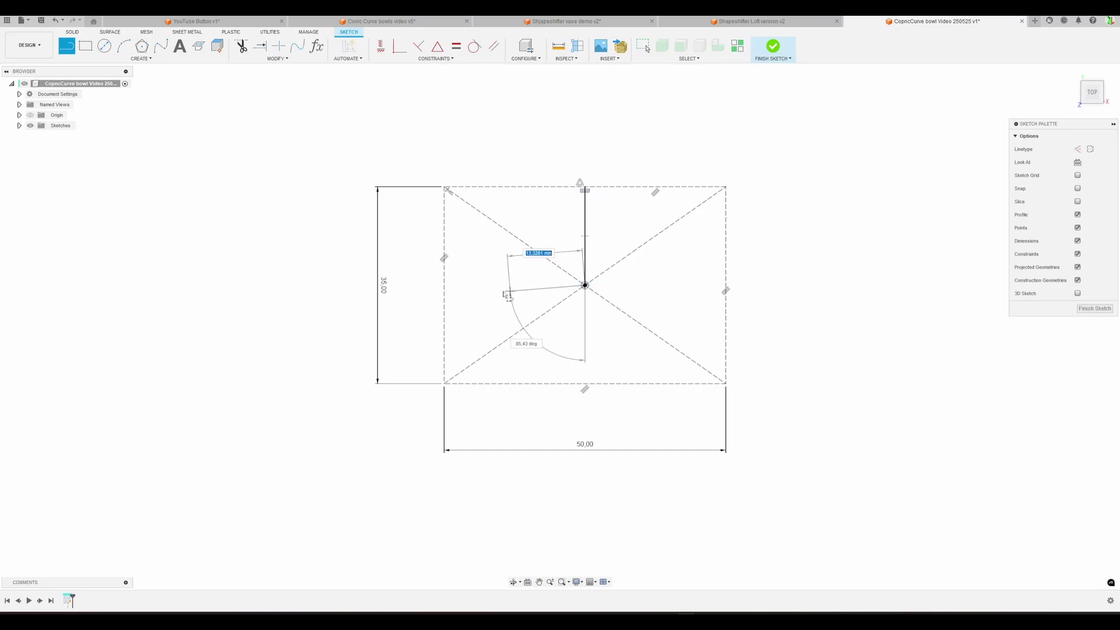
click(443, 285)
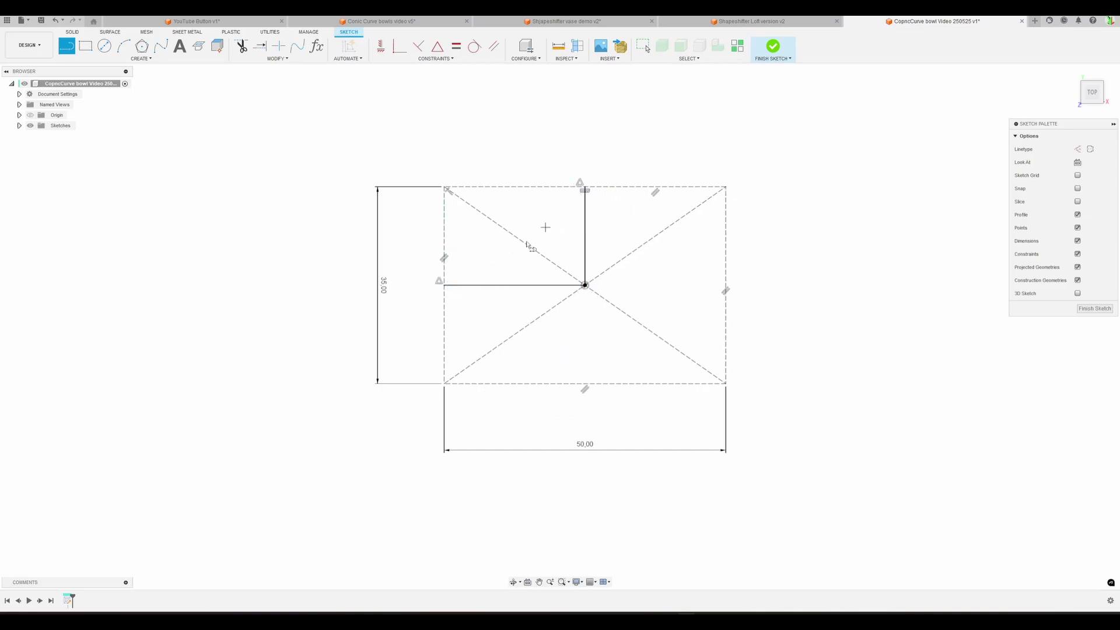
Step: Draw a conic curve from the left-edge midpoint to the top-edge midpoint, accepting the default rho
click(141, 59)
click(113, 140)
click(443, 285)
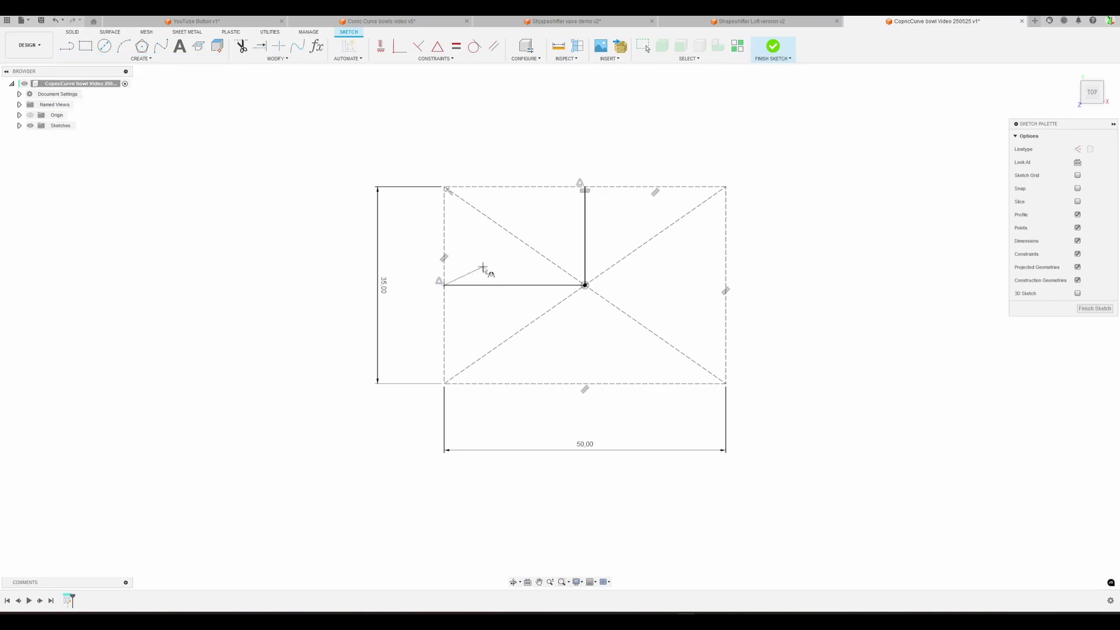
click(583, 187)
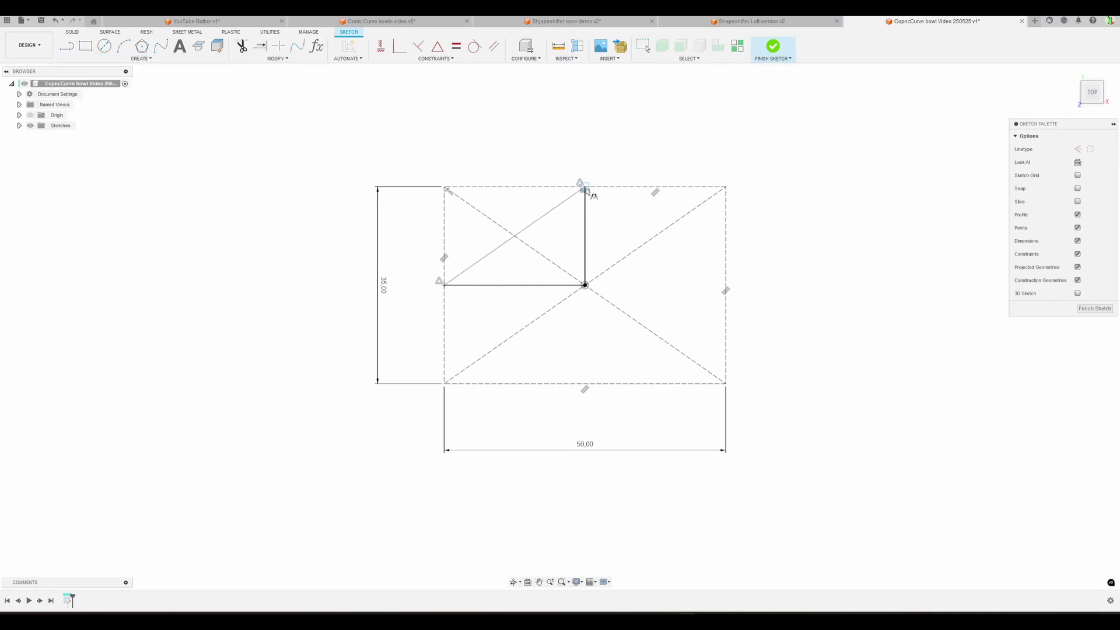
click(493, 199)
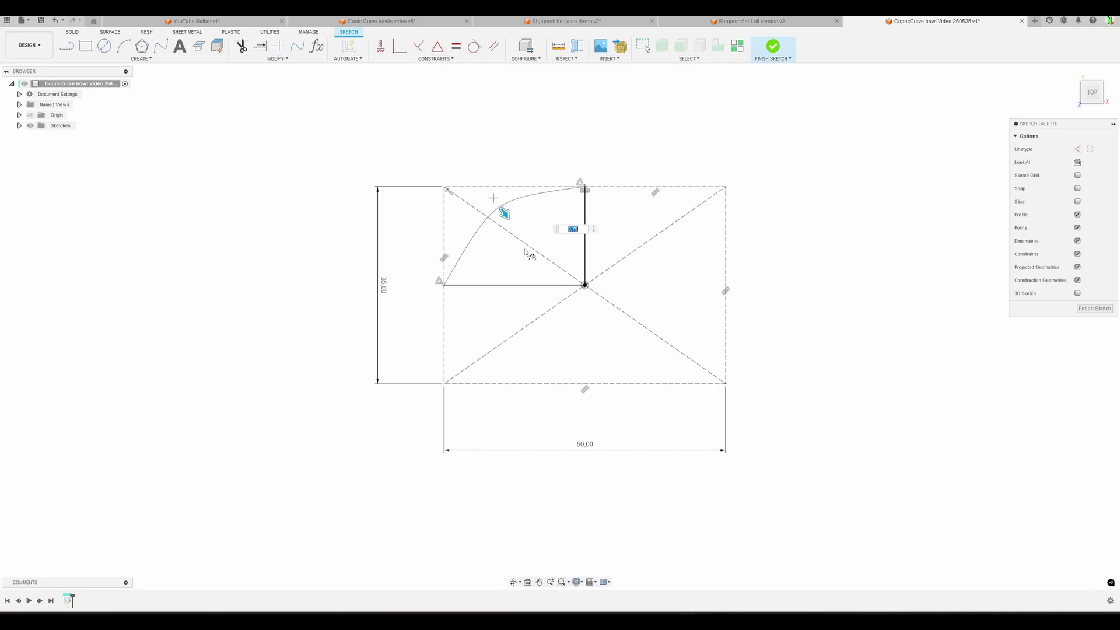
key(Return)
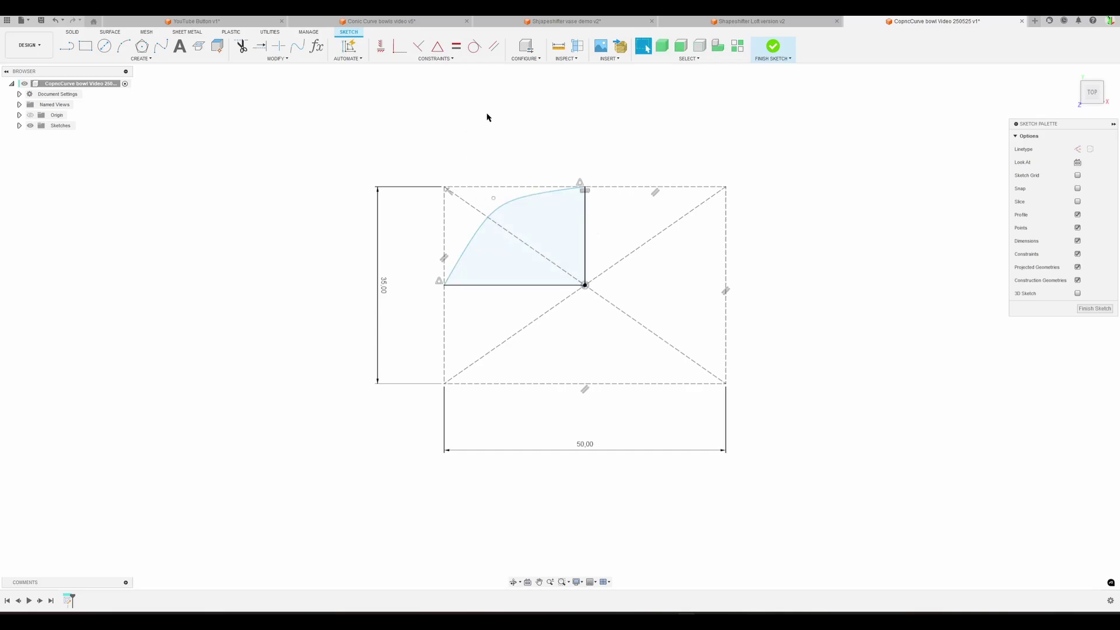
Step: Make the conic curve tangent to the rectangle's top and left edges
click(474, 49)
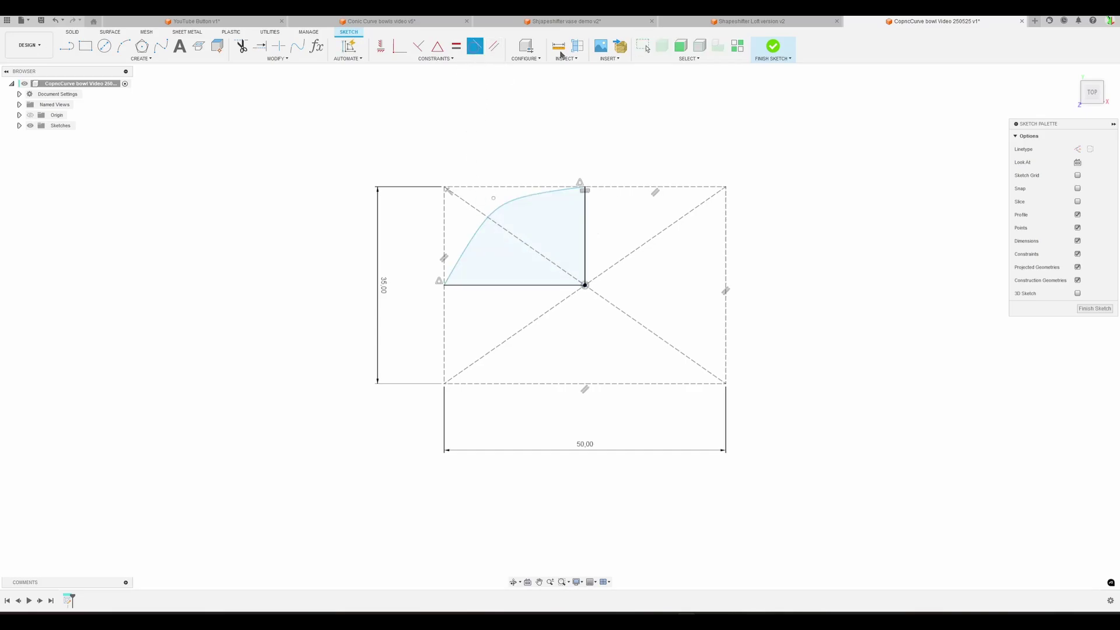
click(544, 197)
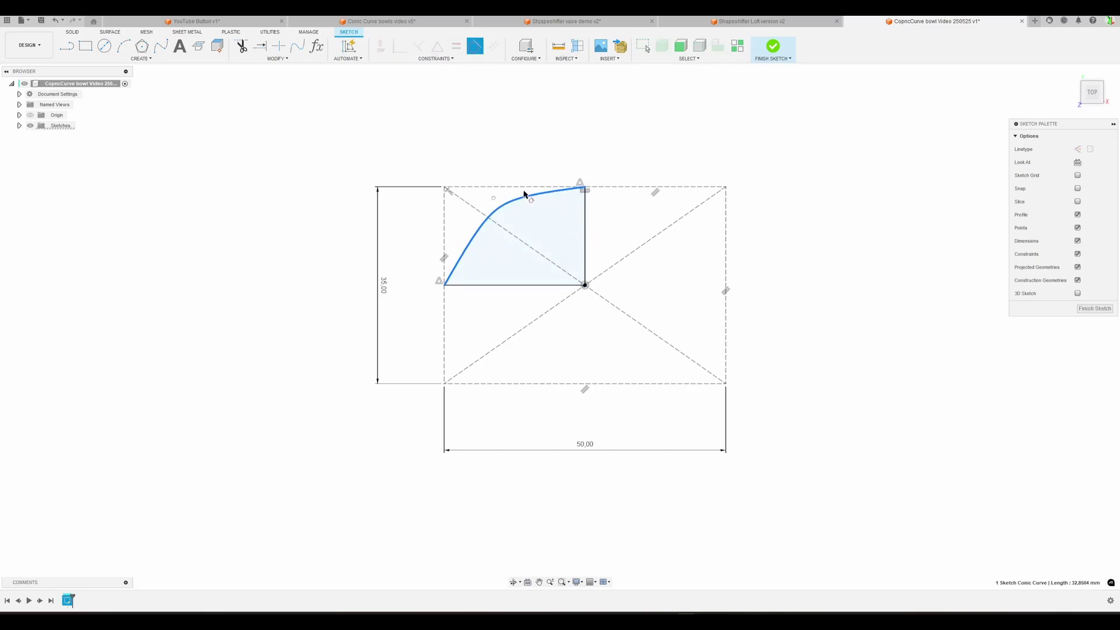
click(525, 187)
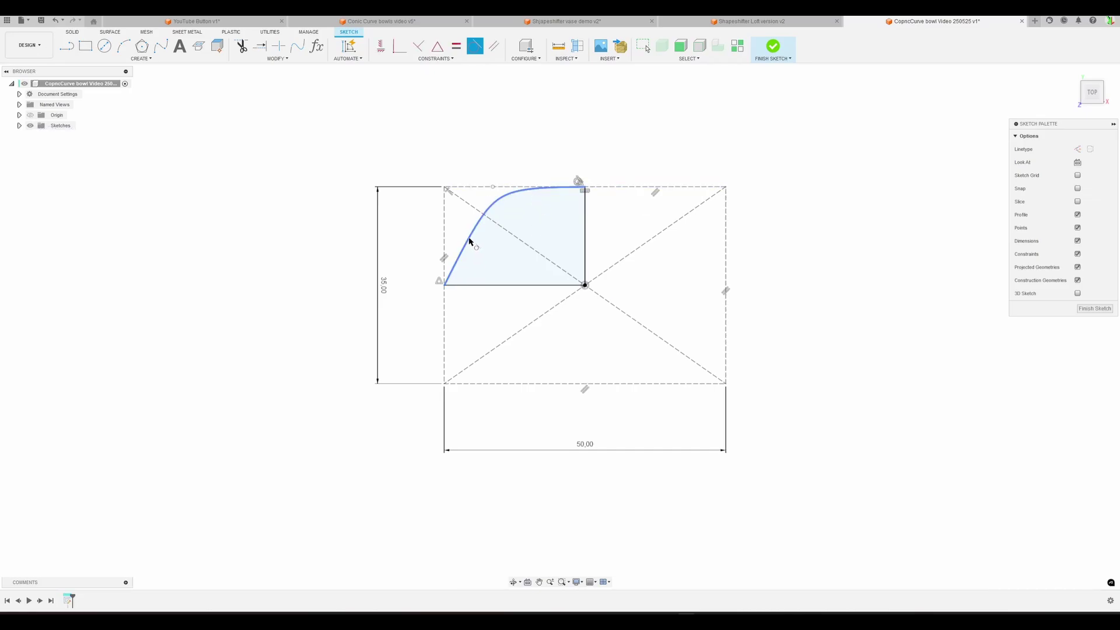
click(447, 230)
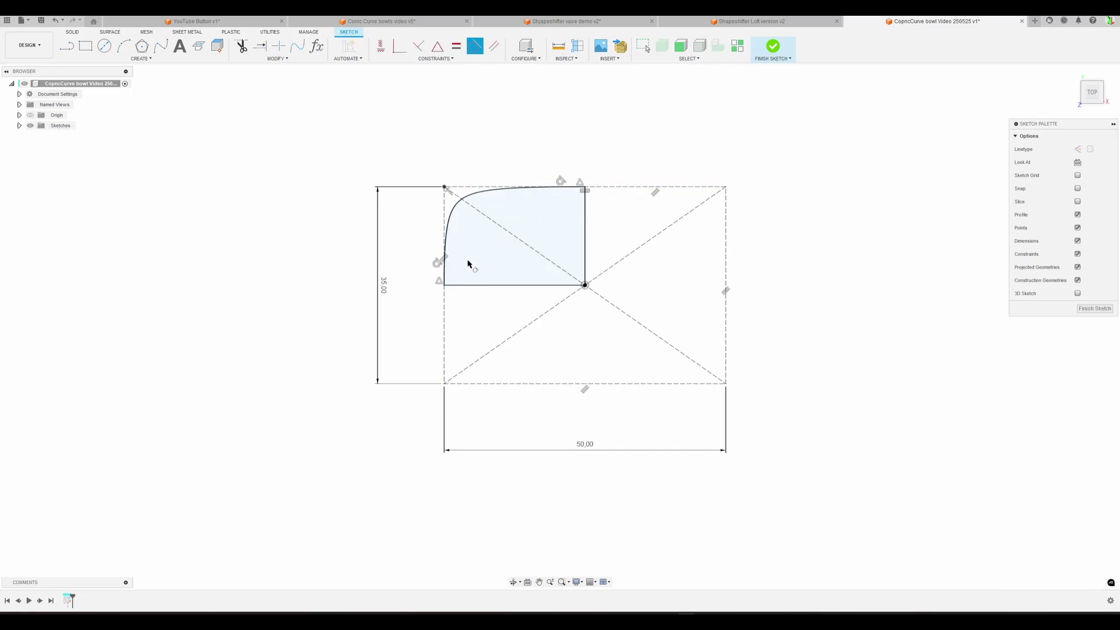
mouse_move(872, 377)
shift+middle_down()
mouse_move(852, 305)
mouse_move(897, 312)
mouse_move(833, 316)
mouse_move(813, 342)
mouse_move(858, 323)
mouse_move(870, 335)
shift+middle_up()
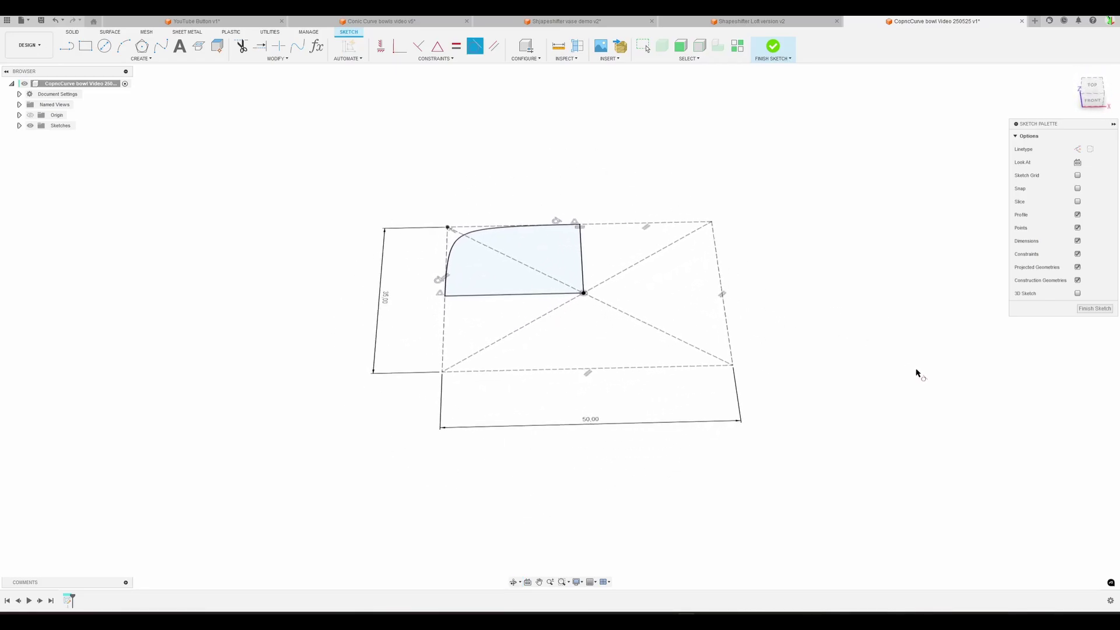
Step: Finish the sketch and extrude the quarter profile 35 mm upward as a new solid body
click(1095, 308)
key(e)
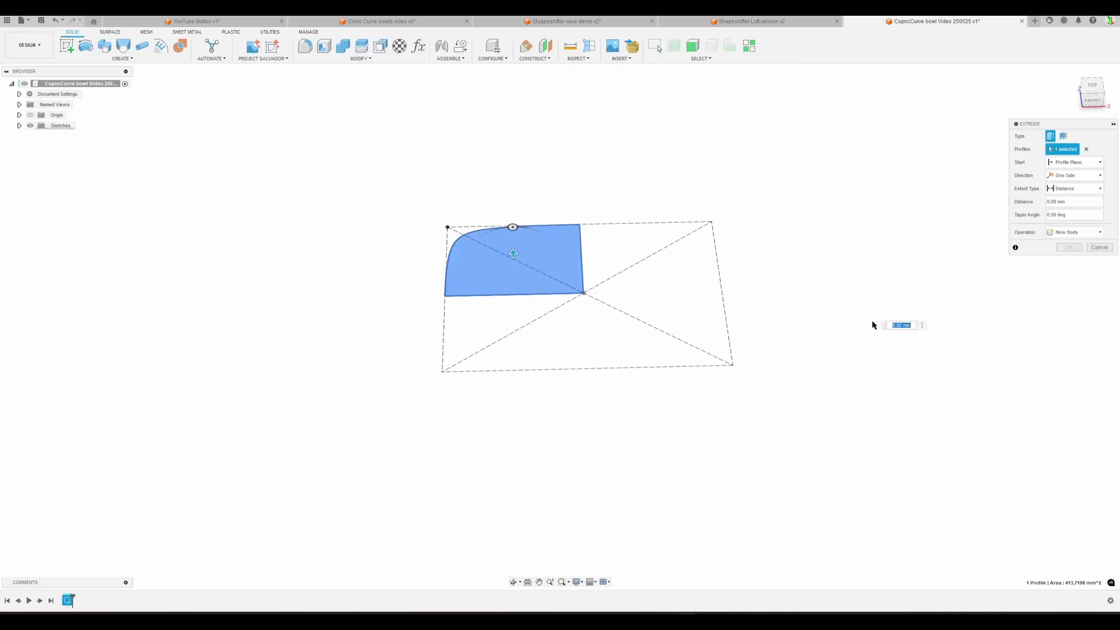
text(500)
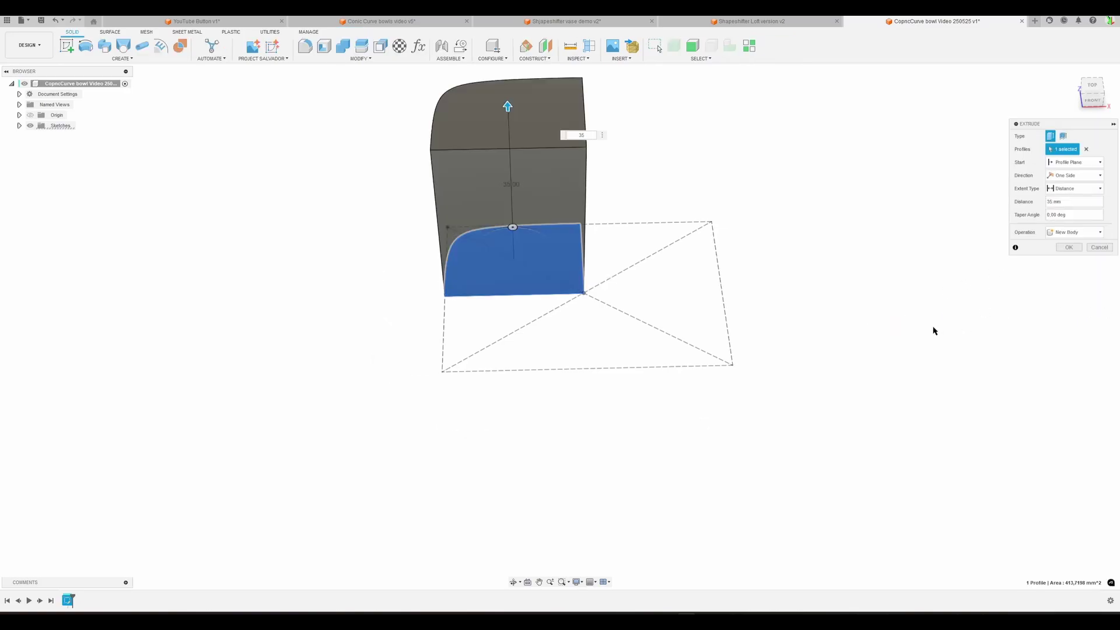
key(Return)
scroll(875, 304, down, 2)
shift+middle_drag(899, 314, 784, 339)
key(shift+n)
scroll(756, 380, up, 3)
key(Escape)
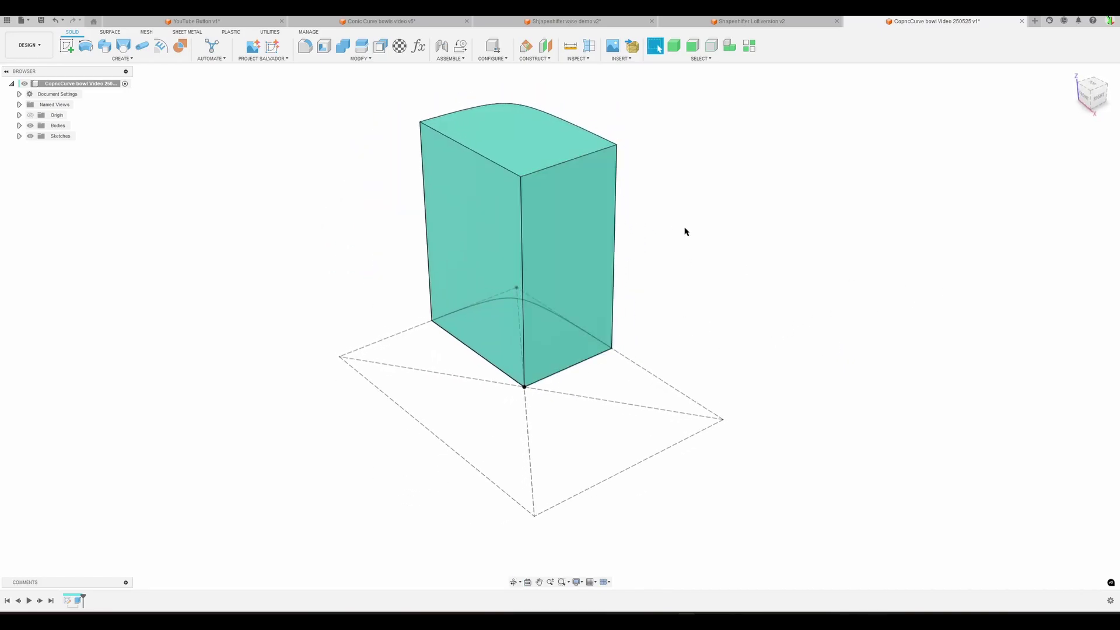
Step: Mirror the quarter body using its flat side face as the mirror plane, with Join
click(122, 59)
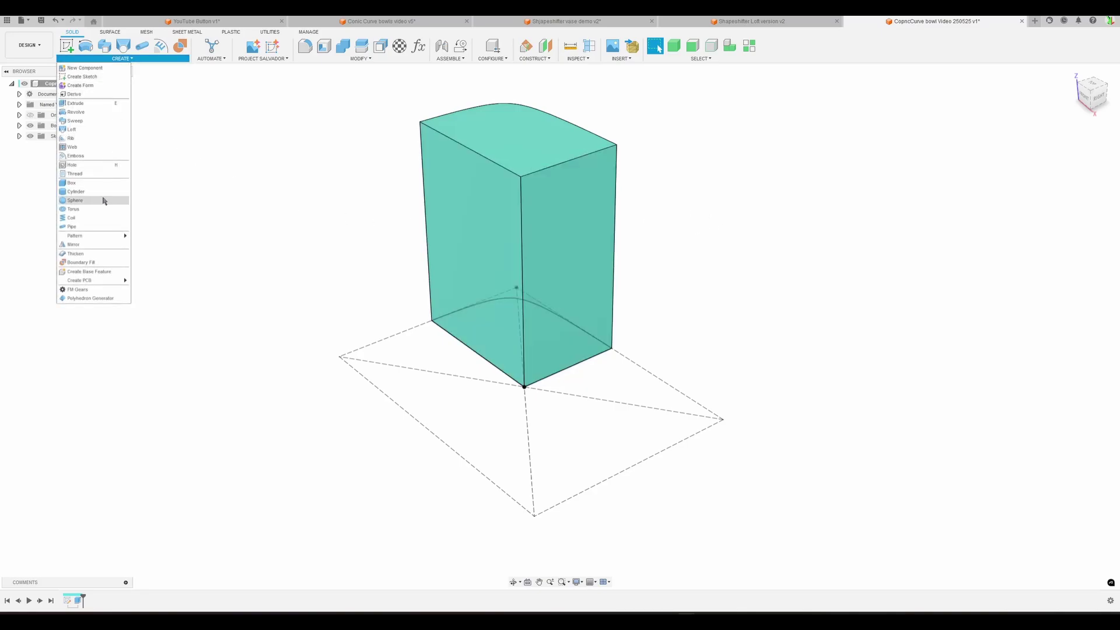
click(889, 252)
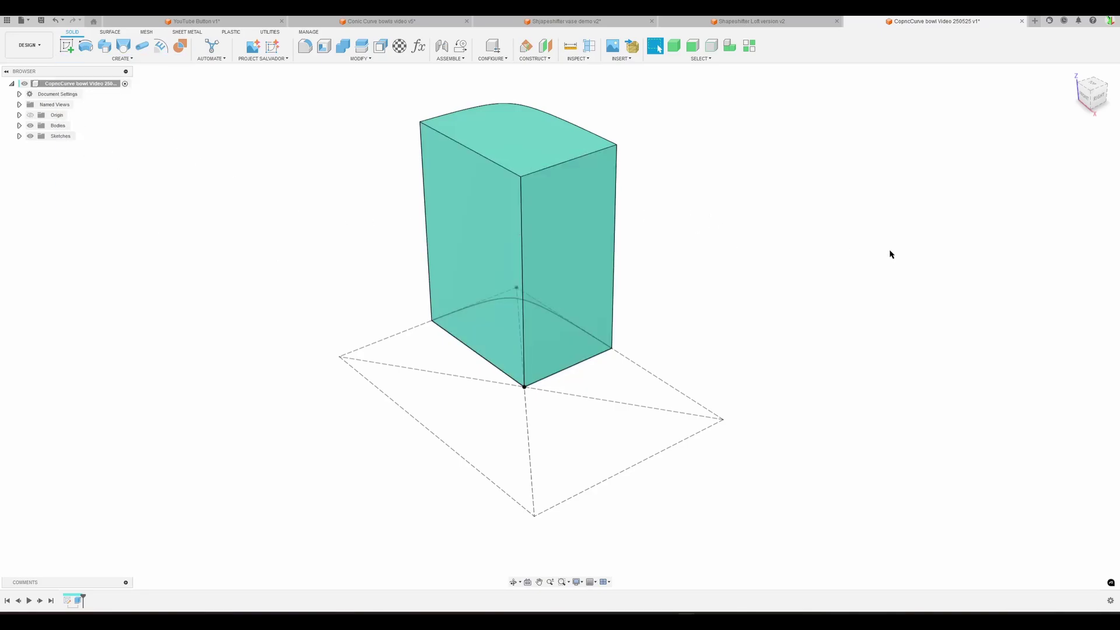
key(s)
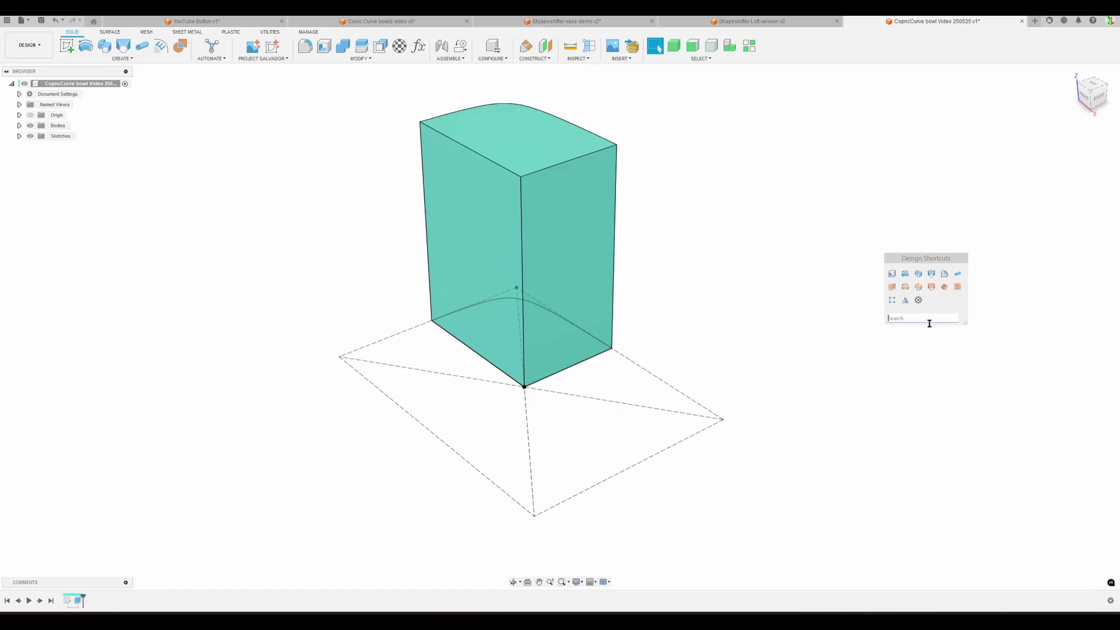
click(905, 301)
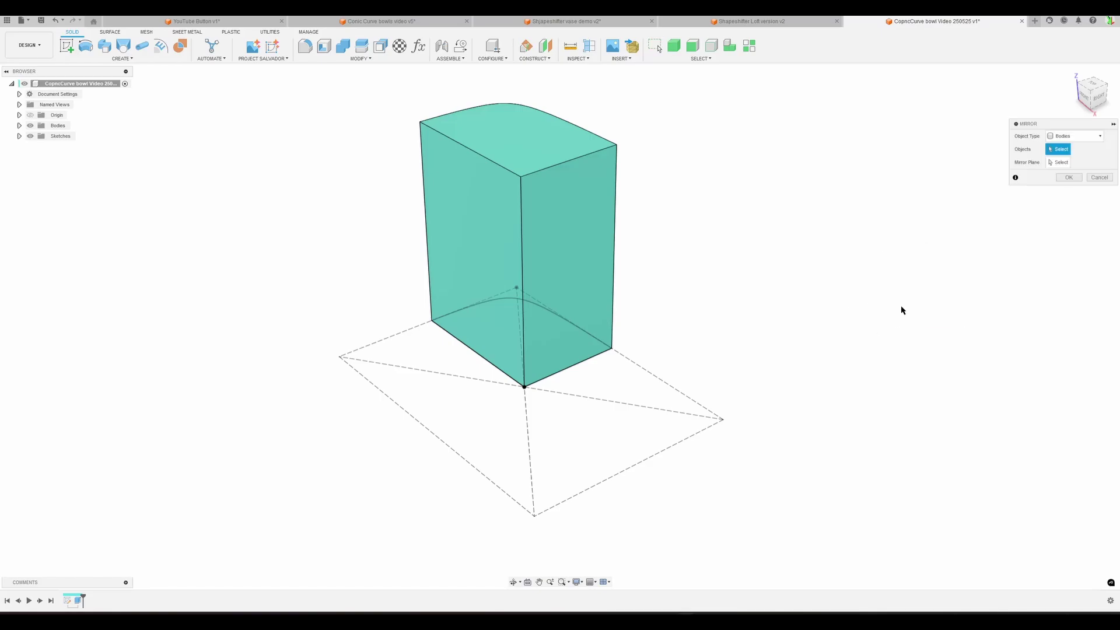
click(559, 182)
click(1068, 165)
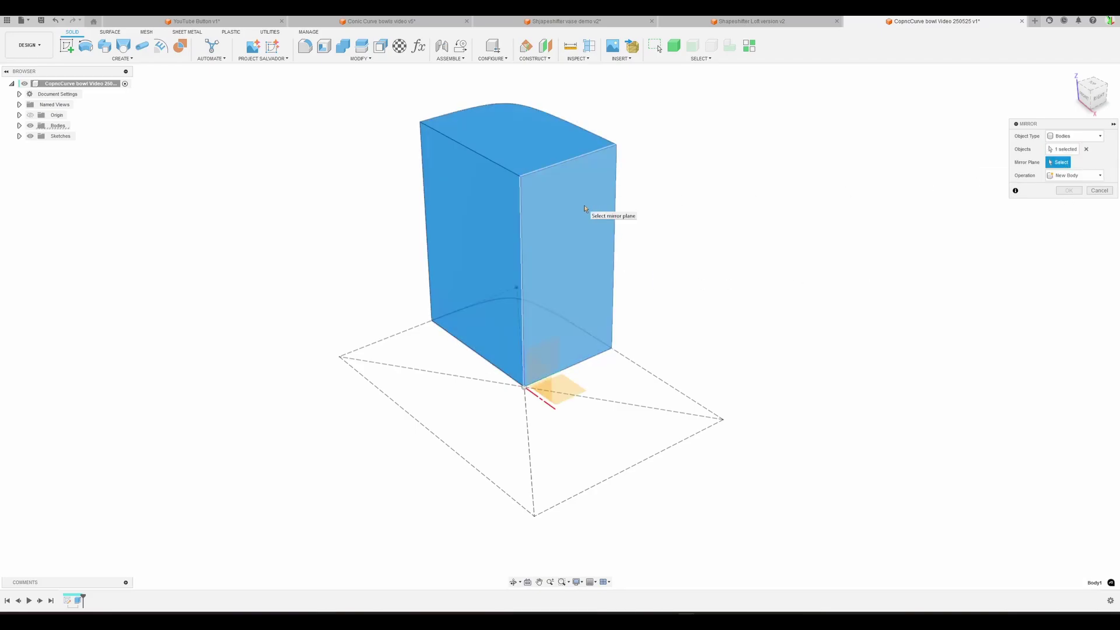
click(583, 204)
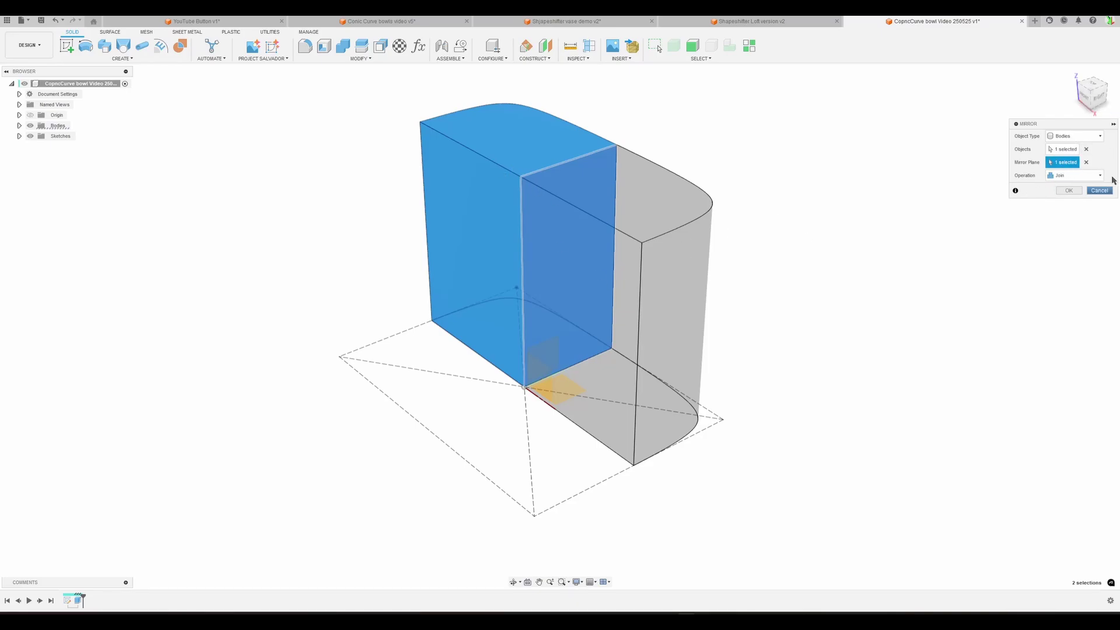
click(1069, 190)
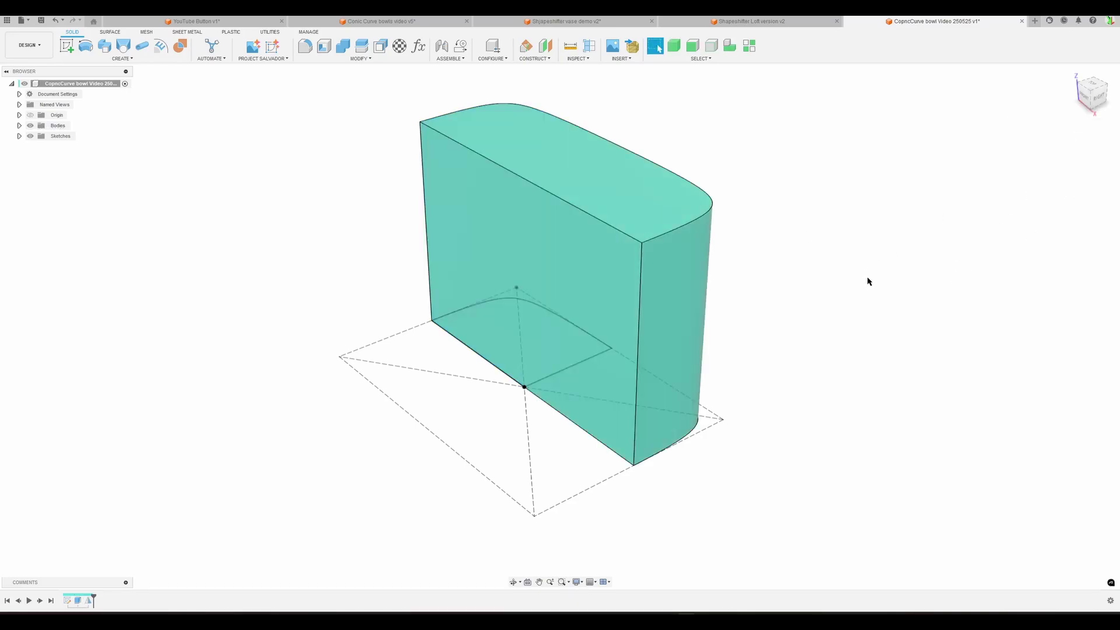
Step: Repeat Mirror across the half body's other side face, then switch to the YouTube Button design
right_click(867, 281)
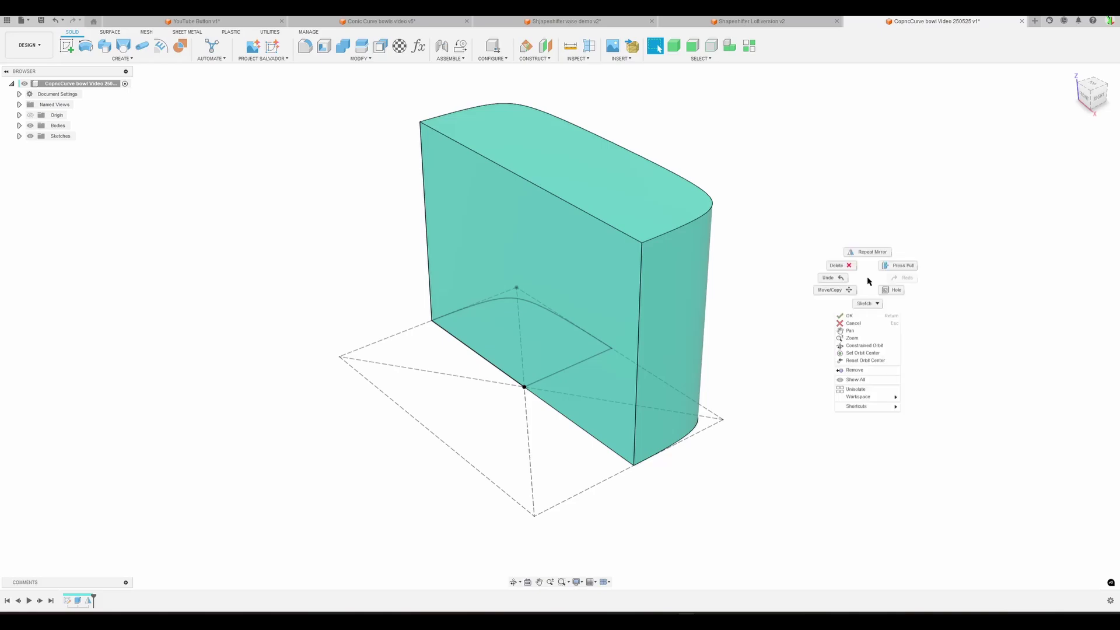
click(870, 252)
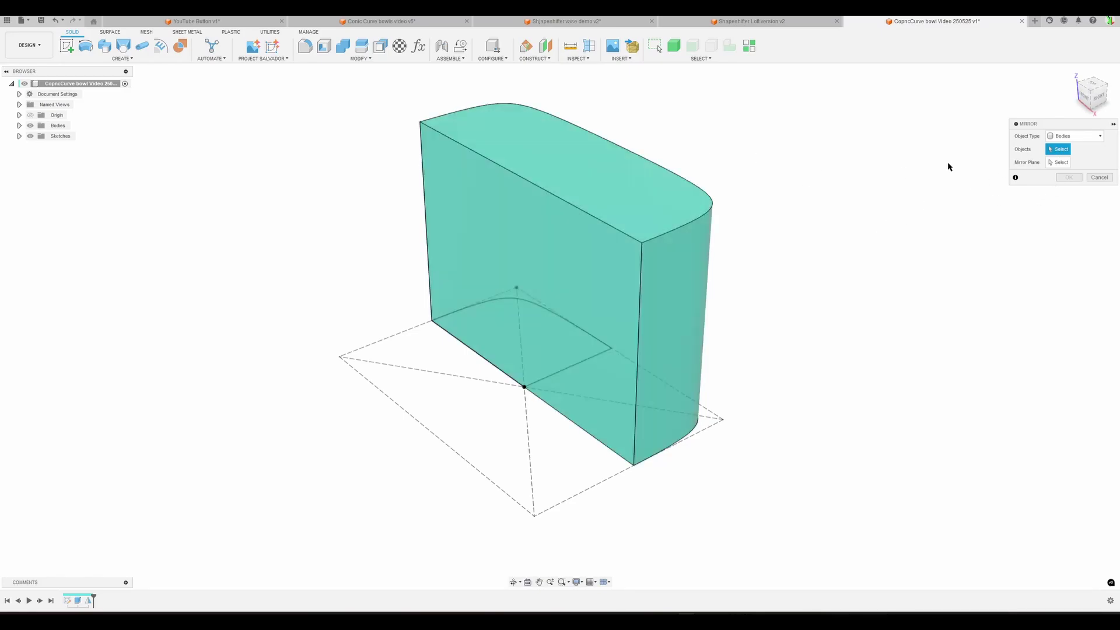
click(625, 169)
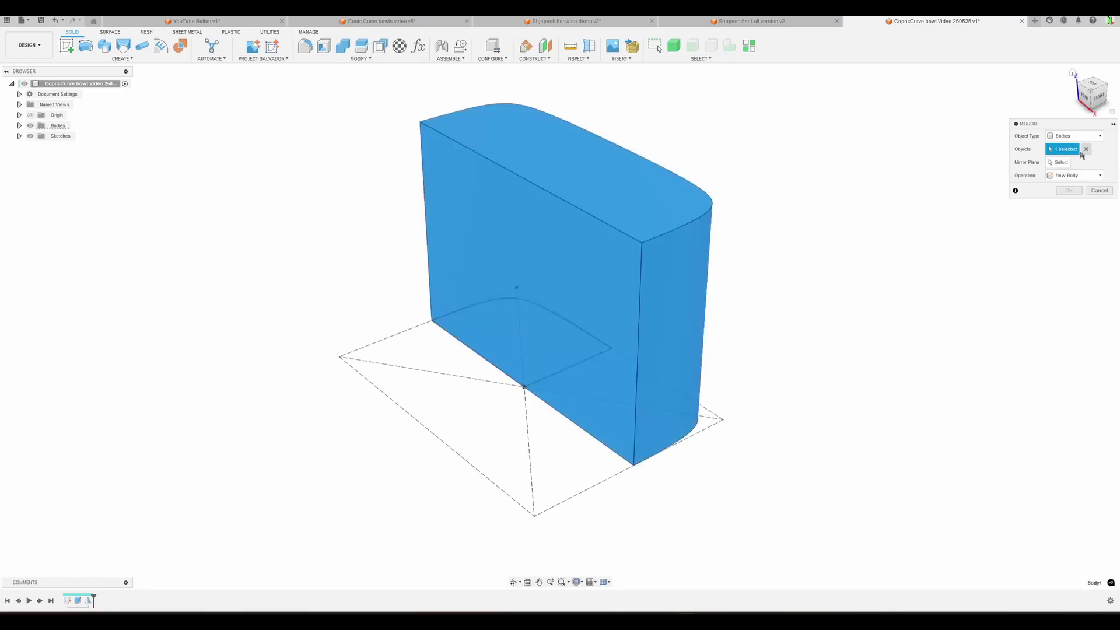
click(1063, 163)
click(544, 223)
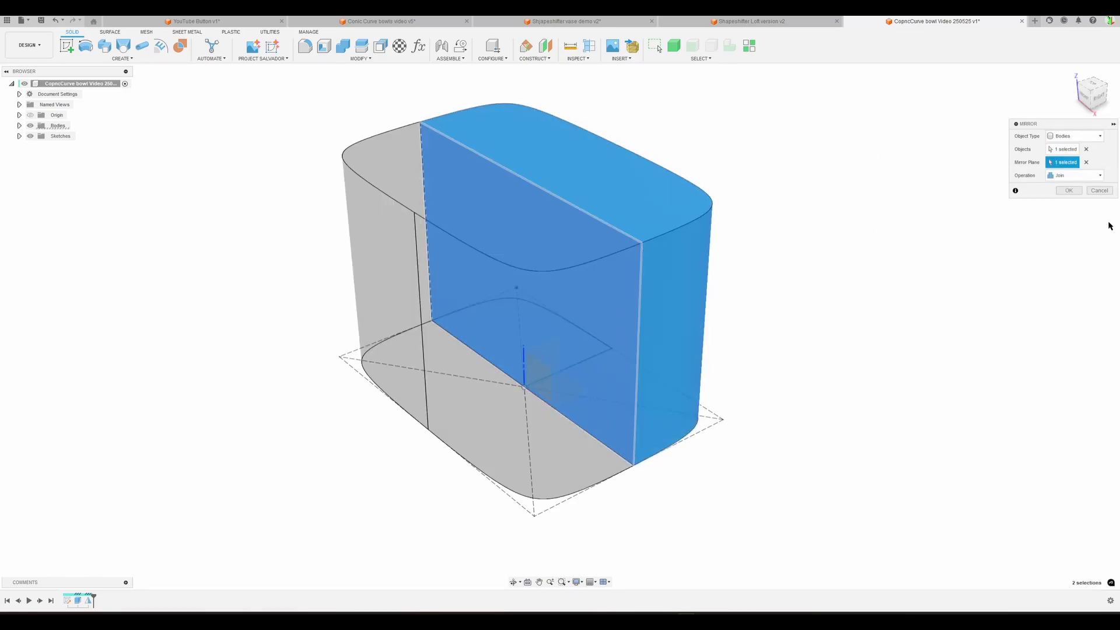
click(1069, 190)
shift+middle_drag(593, 328, 672, 391)
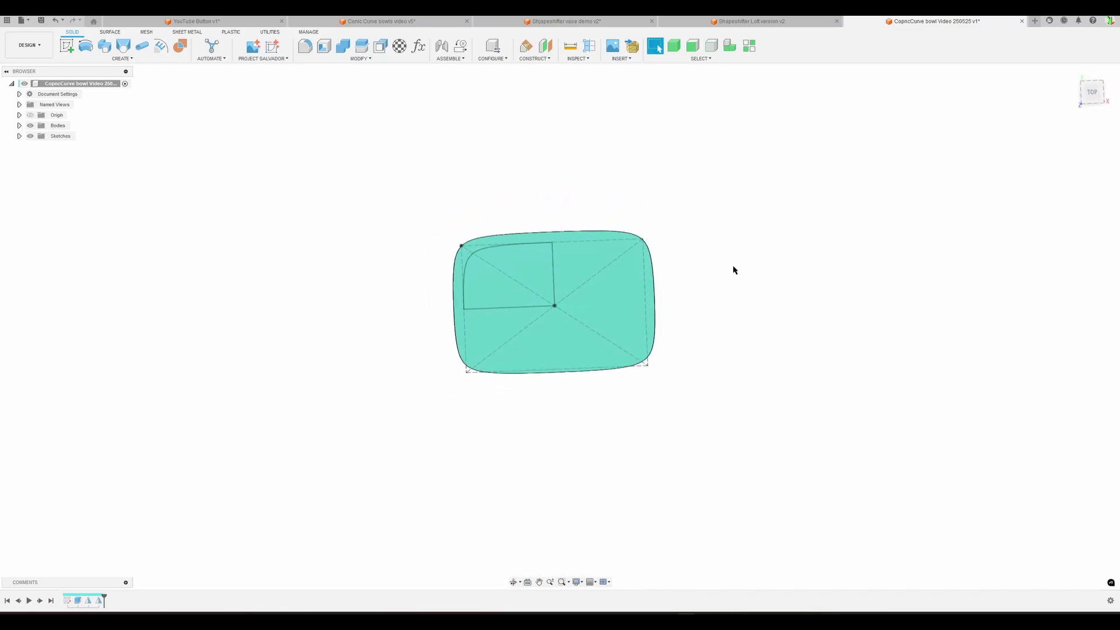
click(256, 20)
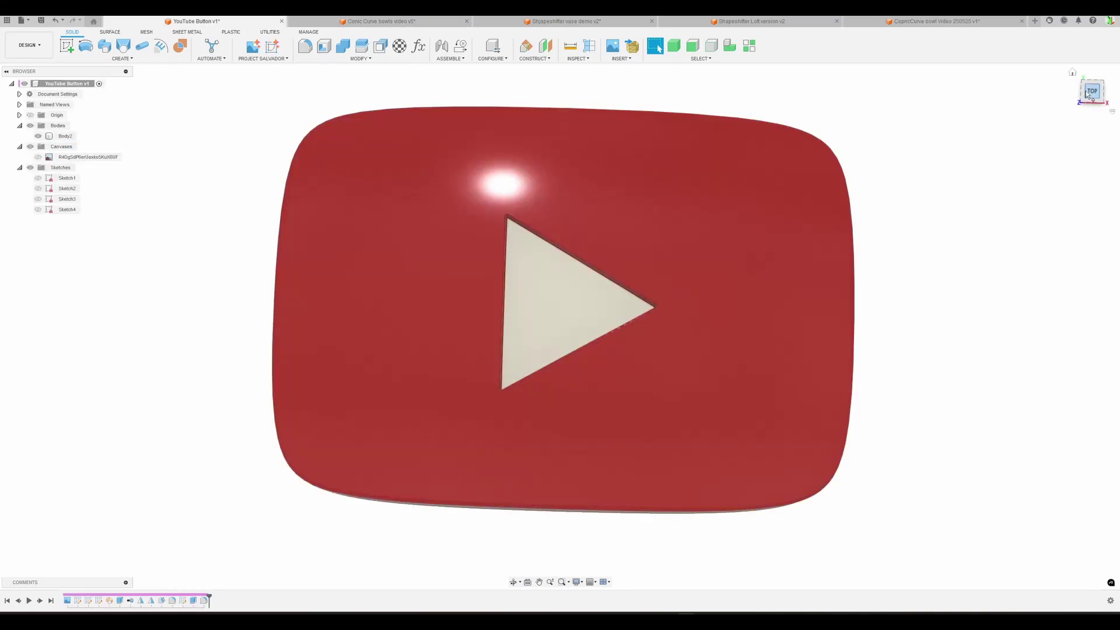
Step: View the YouTube Button from the top, briefly showing Sketch1 over Body2, then hide it
click(1093, 92)
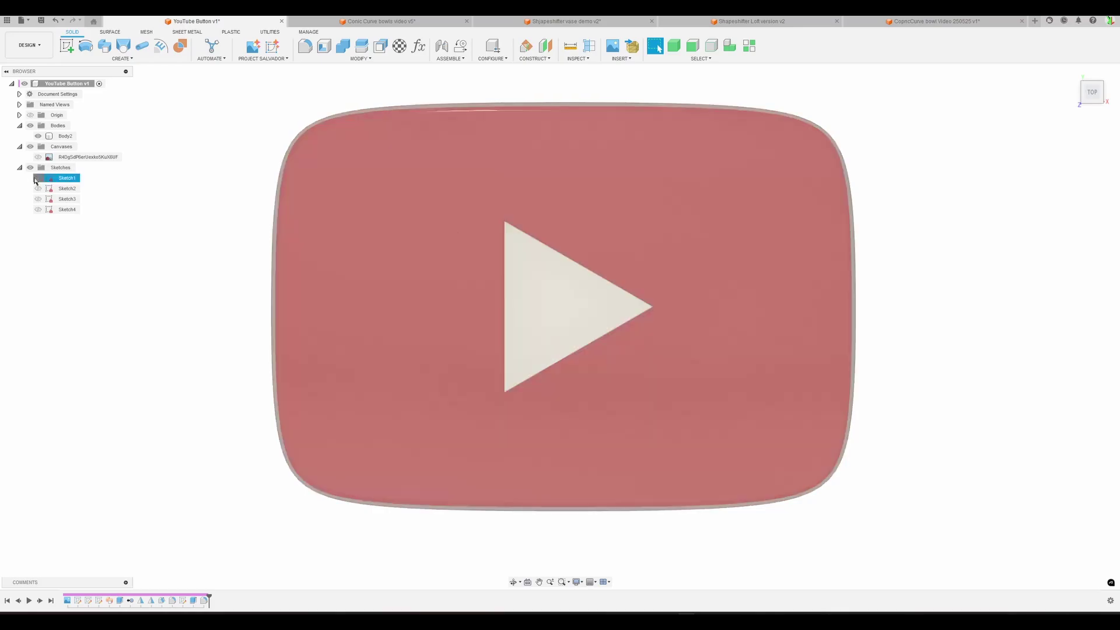
click(38, 178)
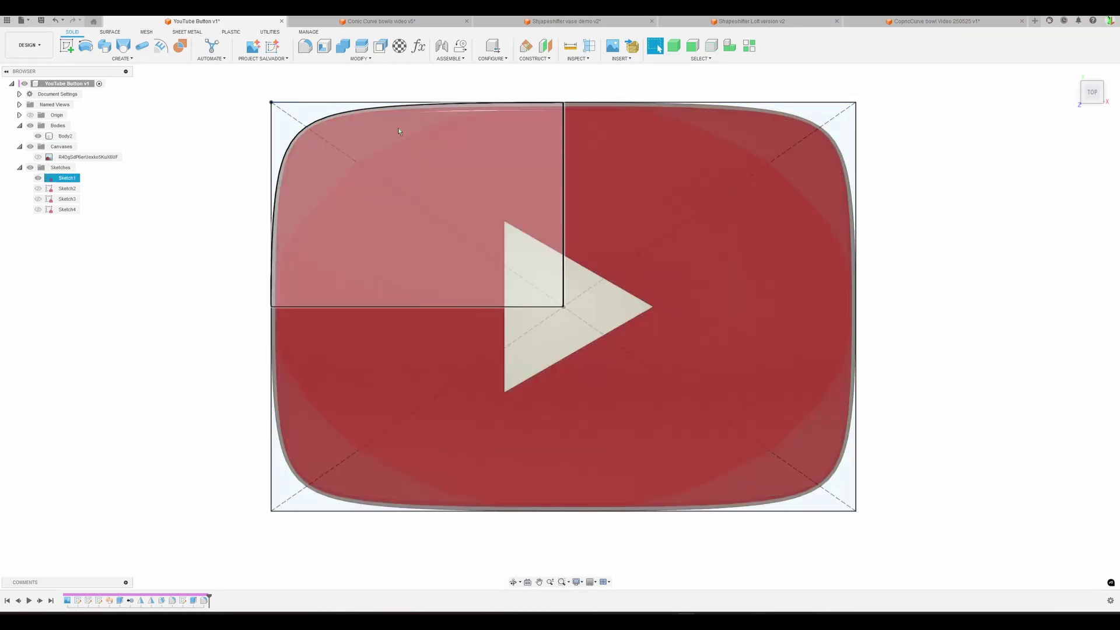
key(Escape)
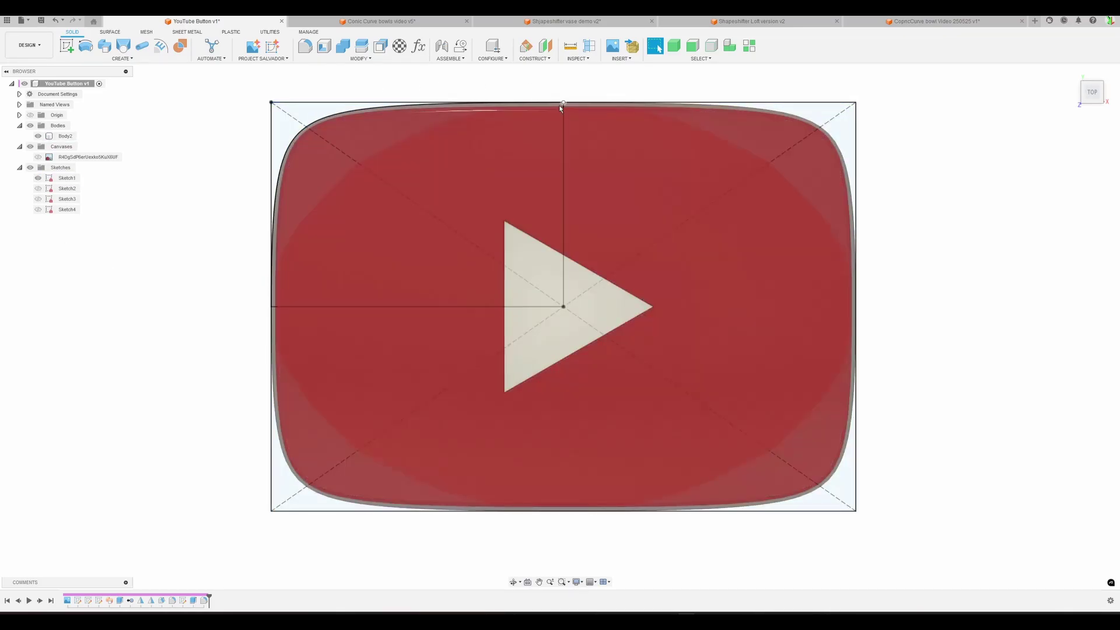
click(309, 123)
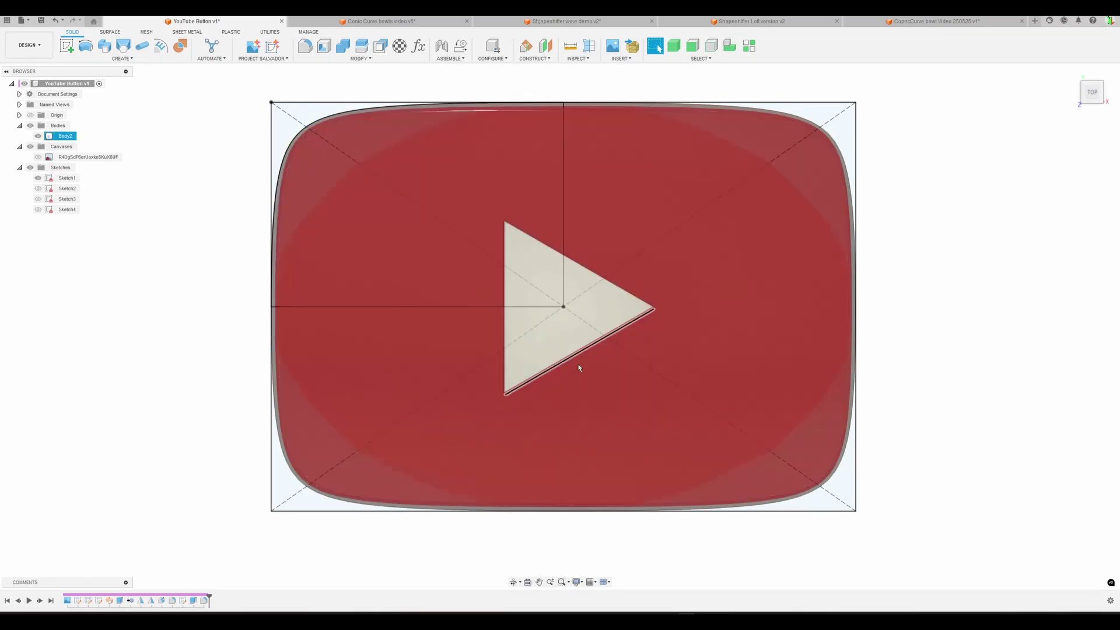
key(Escape)
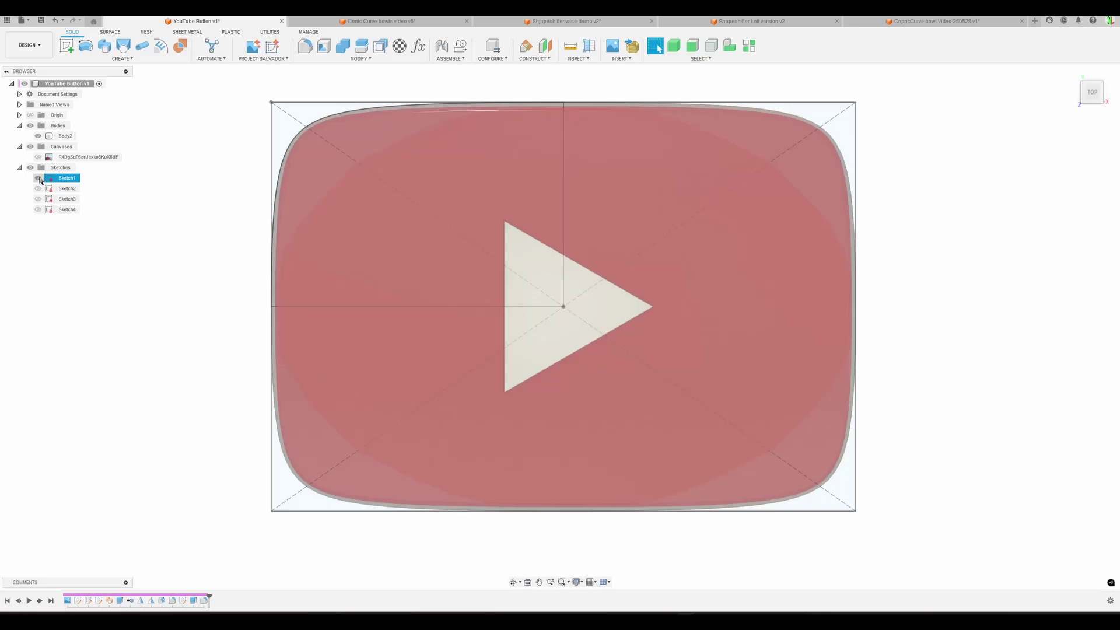
click(38, 178)
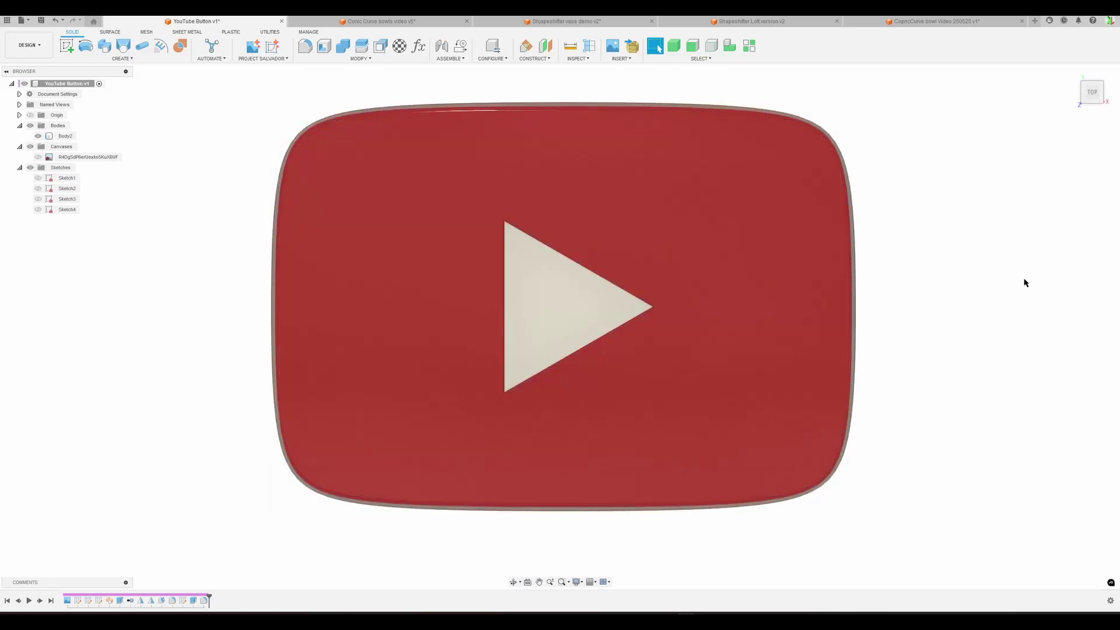
Step: Orbit the button, return to Top view, then switch back to the CopncCurve bowl design
shift+middle_drag(1025, 282, 978, 224)
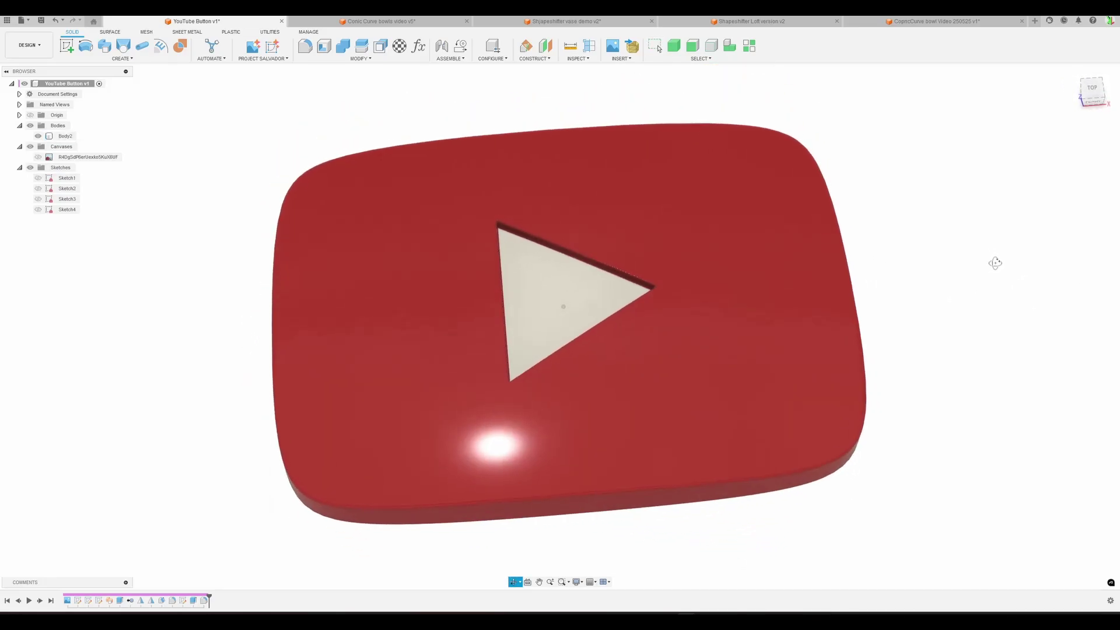
click(657, 134)
click(969, 21)
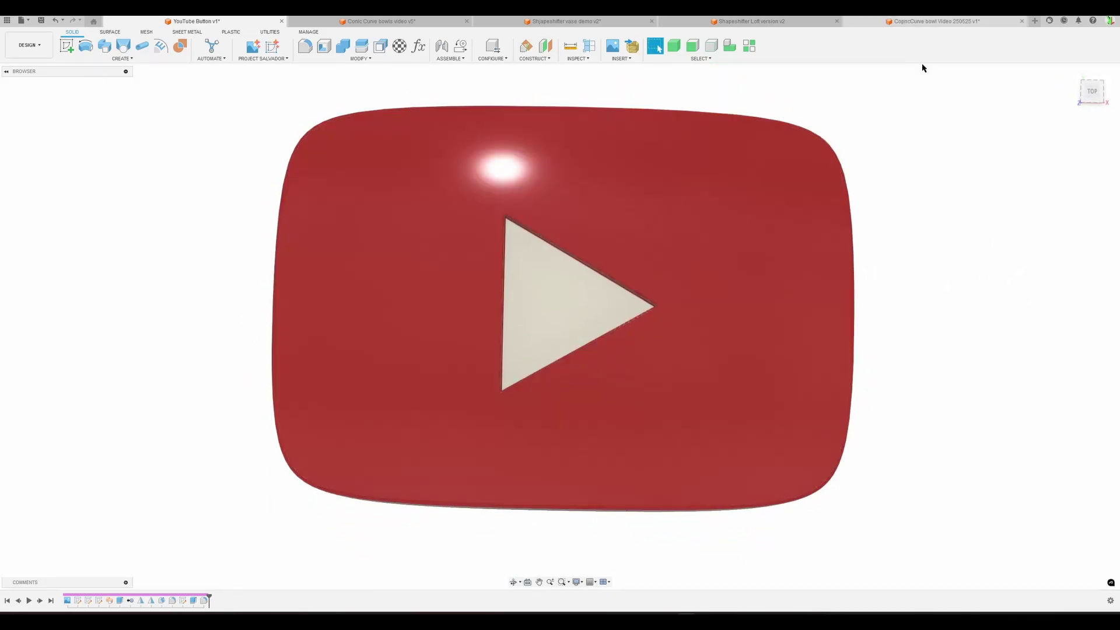
shift+middle_drag(723, 416, 706, 339)
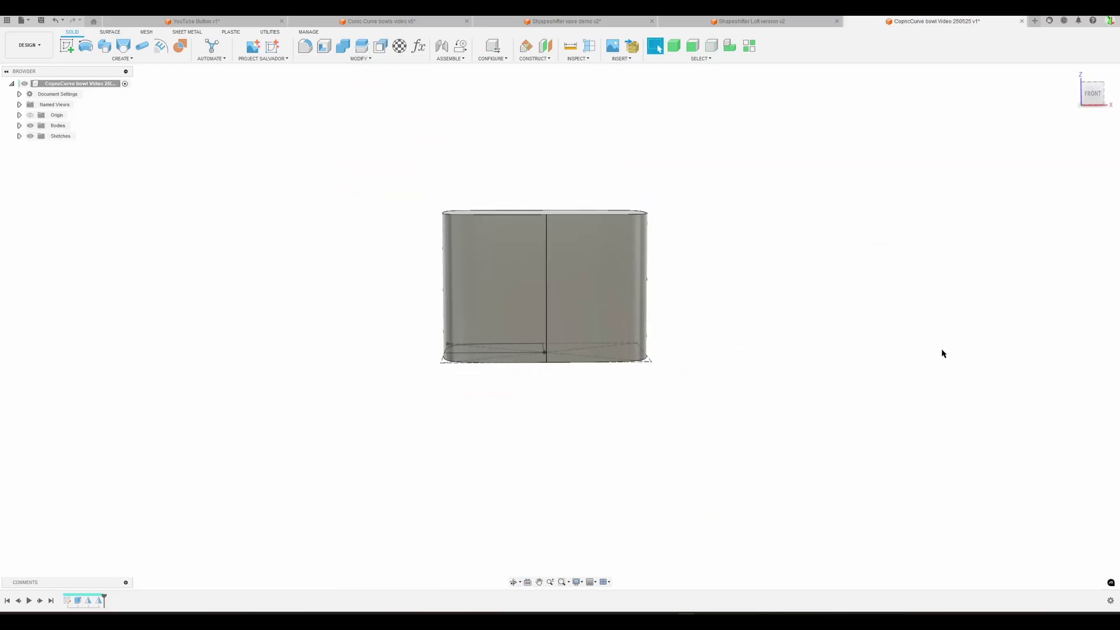
Step: Start a Draft with the bottom face as pull direction and the side faces selected
text(sdraft)
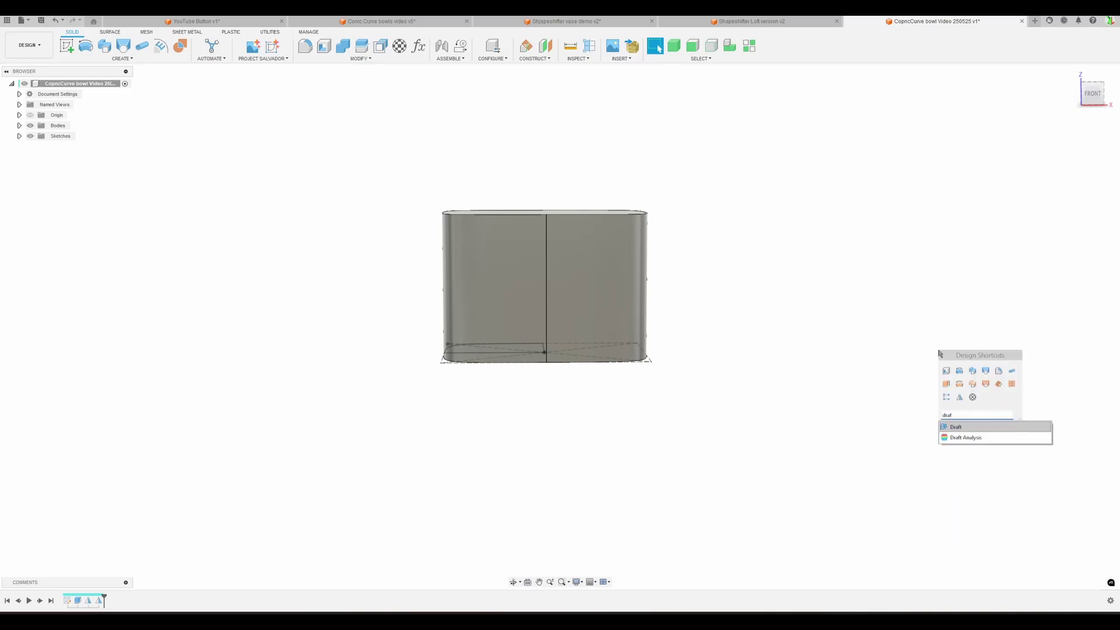
click(964, 429)
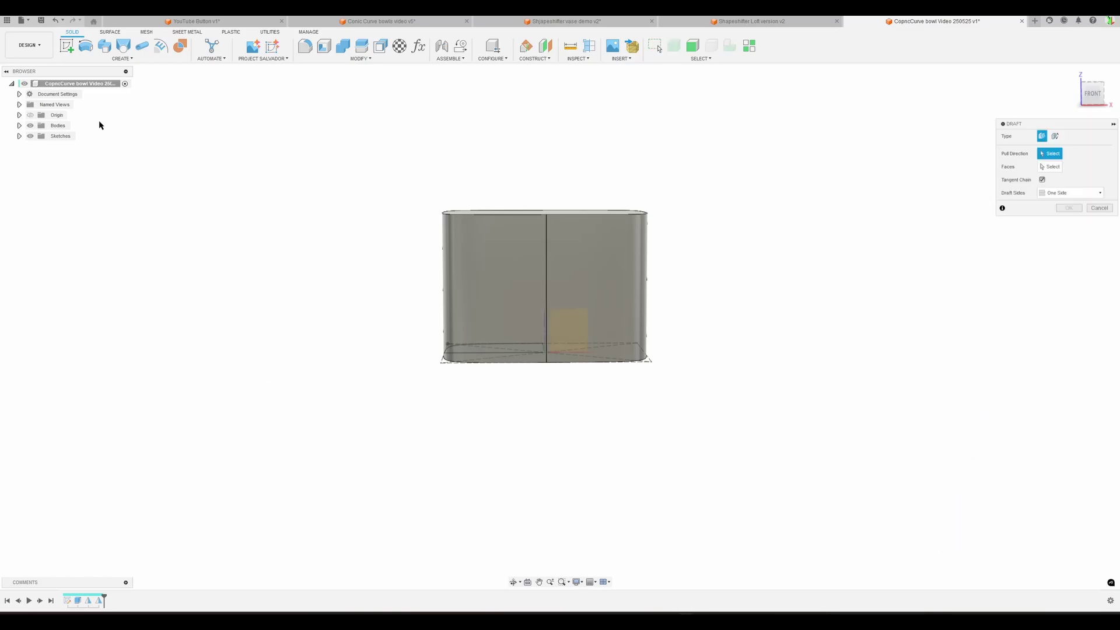
shift+middle_drag(647, 368, 918, 253)
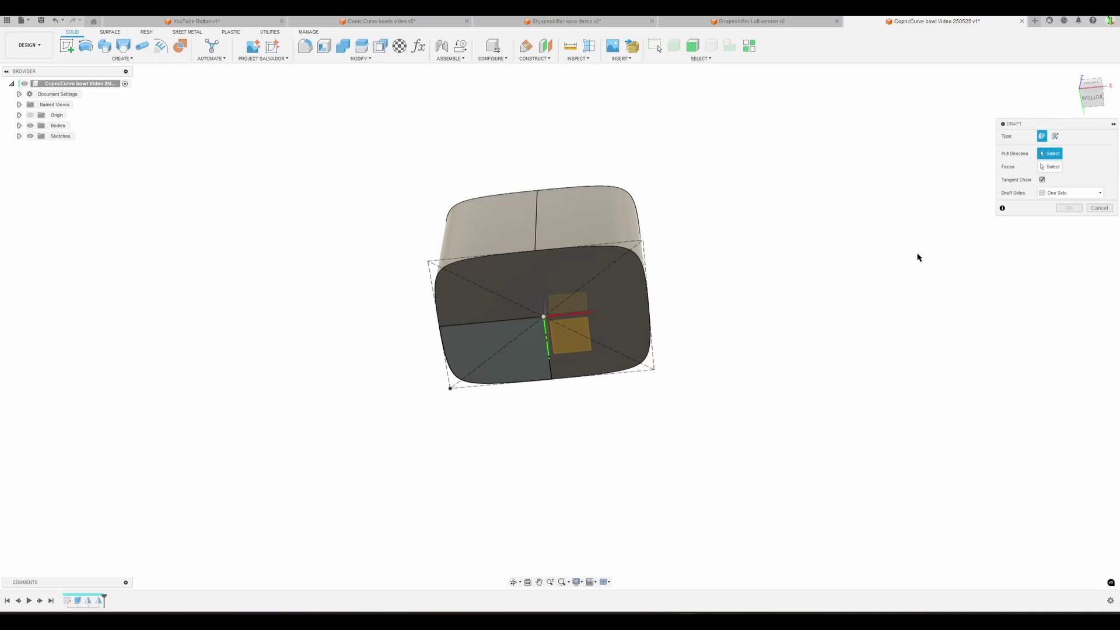
click(547, 266)
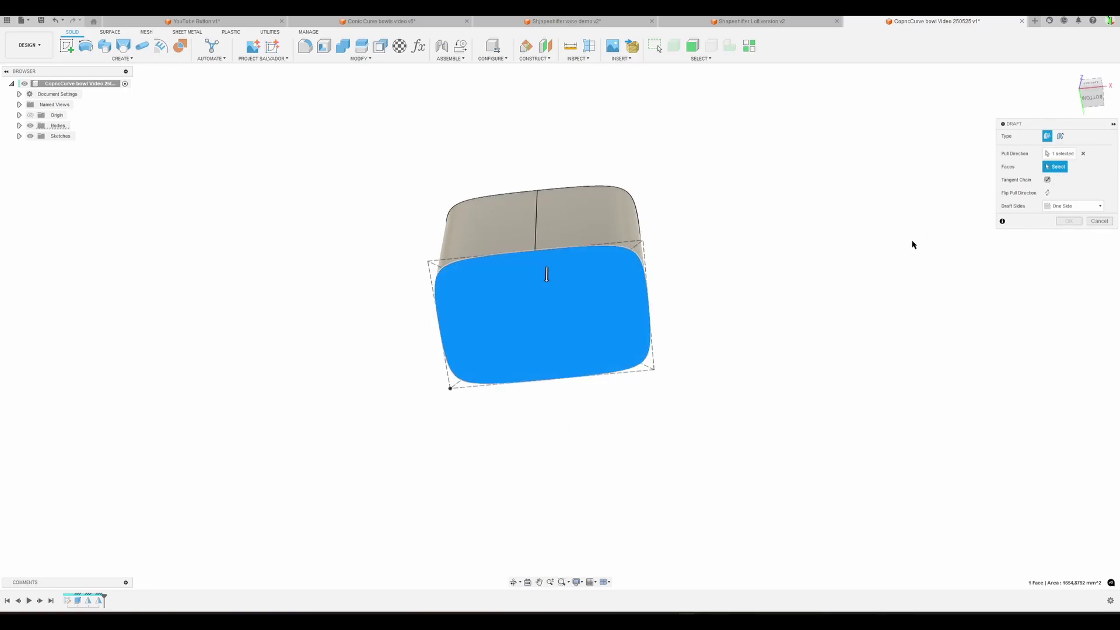
key(F5)
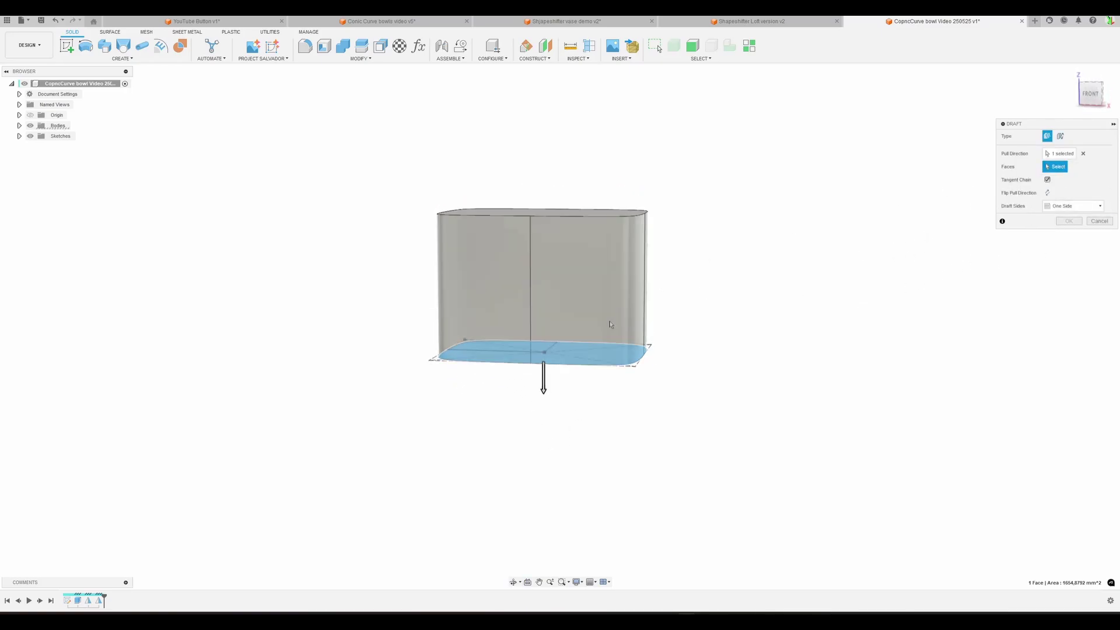
click(609, 325)
Step: Inspect the taper preview and set the draft angle to 25 degrees
key(F5)
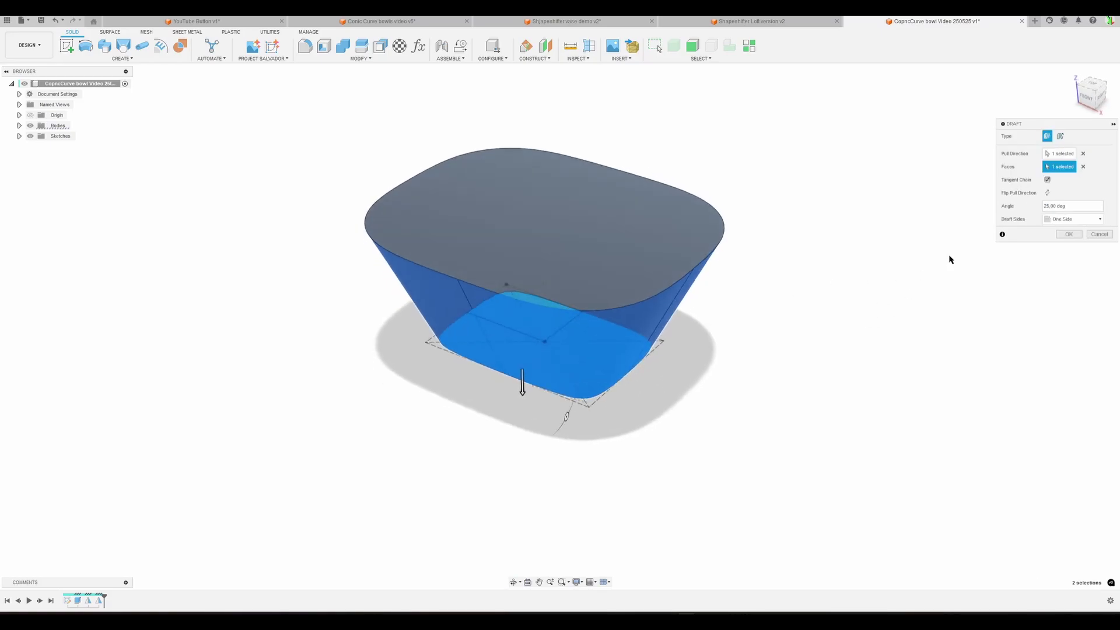
shift+middle_drag(749, 394, 815, 379)
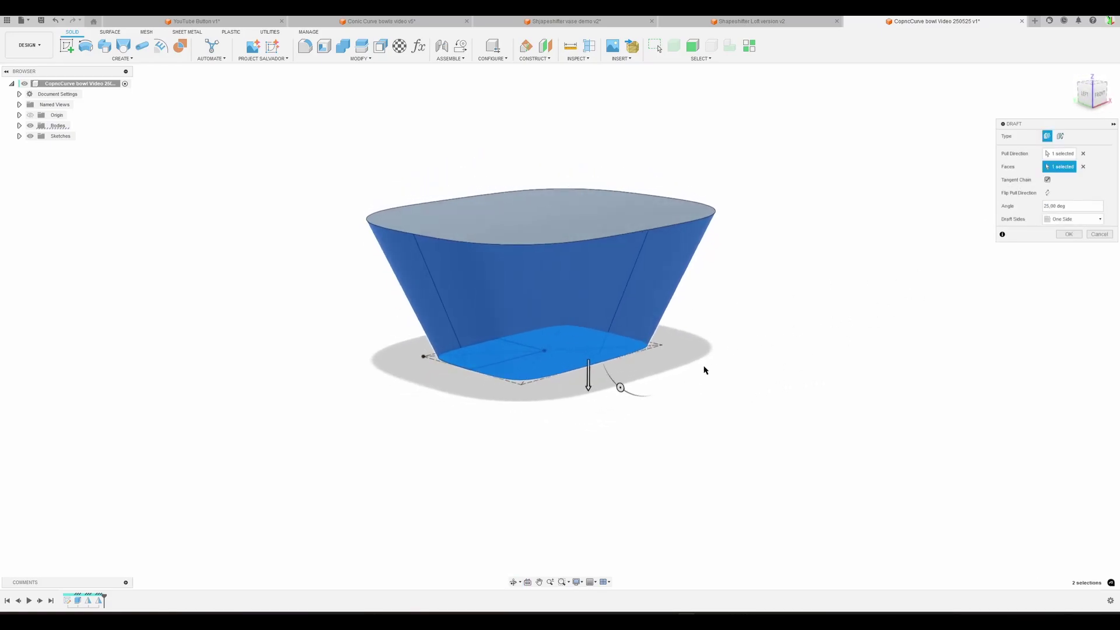
scroll(729, 380, up, 1)
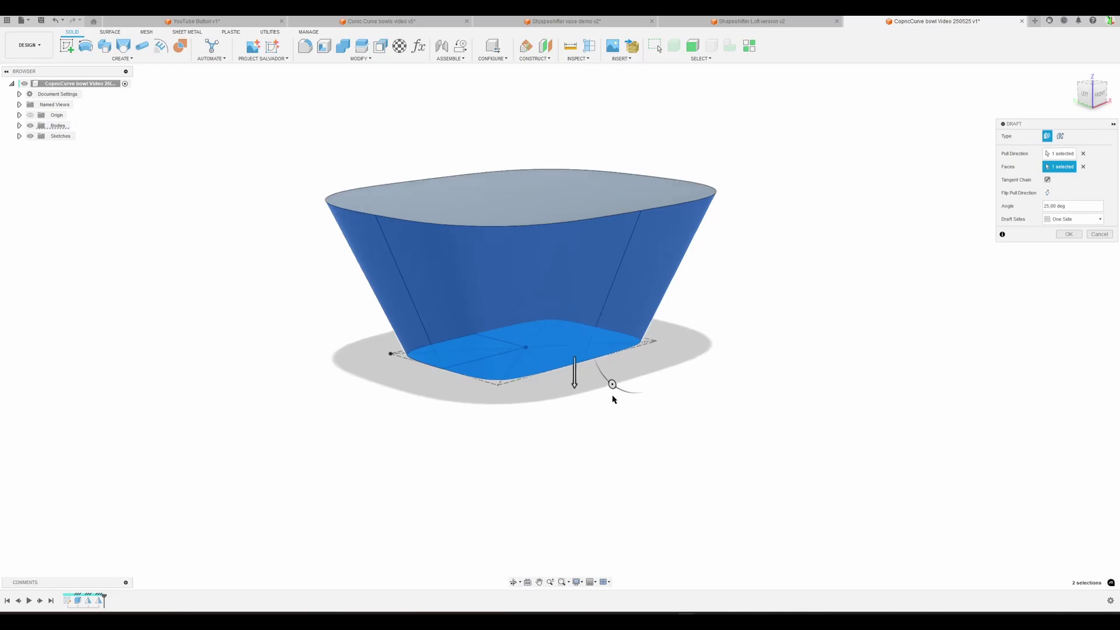
shift+middle_drag(717, 185, 594, 377)
shift+middle_drag(716, 397, 762, 338)
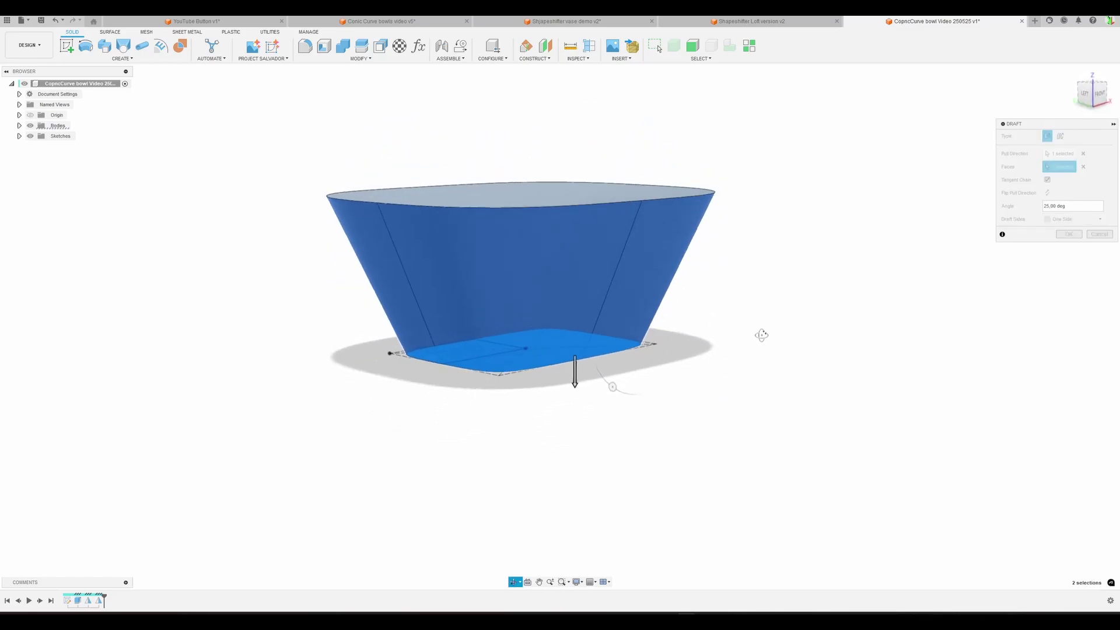
mouse_move(619, 385)
mouse_down()
mouse_move(636, 391)
mouse_move(613, 387)
mouse_up()
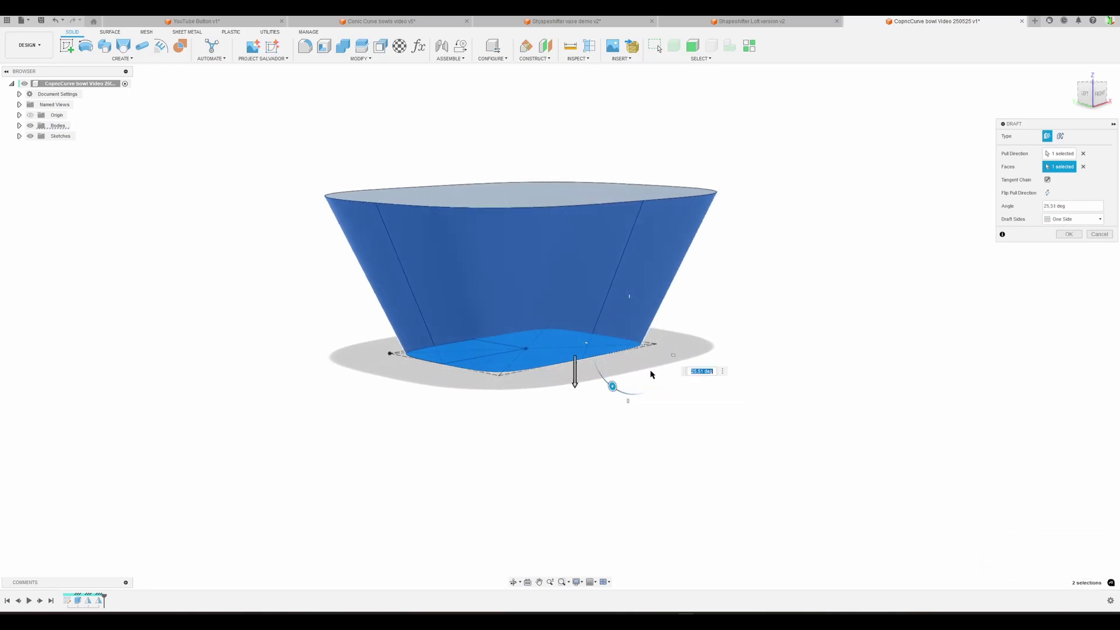
click(1077, 206)
Step: Apply the 25° draft, then shell the block 2 mm thick with the top face open
click(1070, 234)
shift+middle_drag(836, 323, 774, 338)
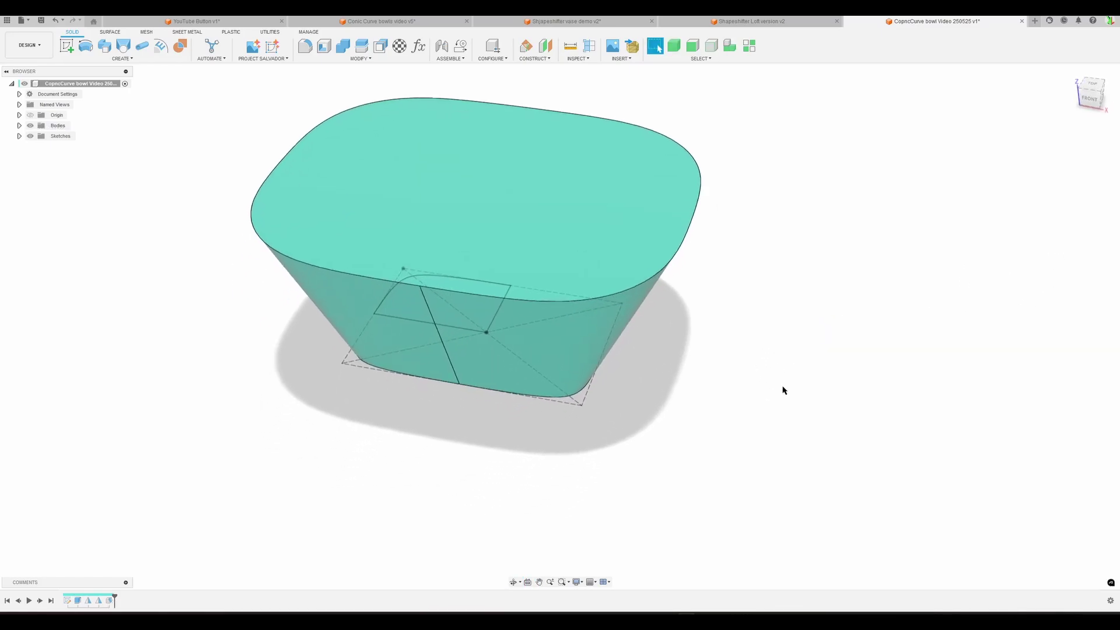
text(sshe)
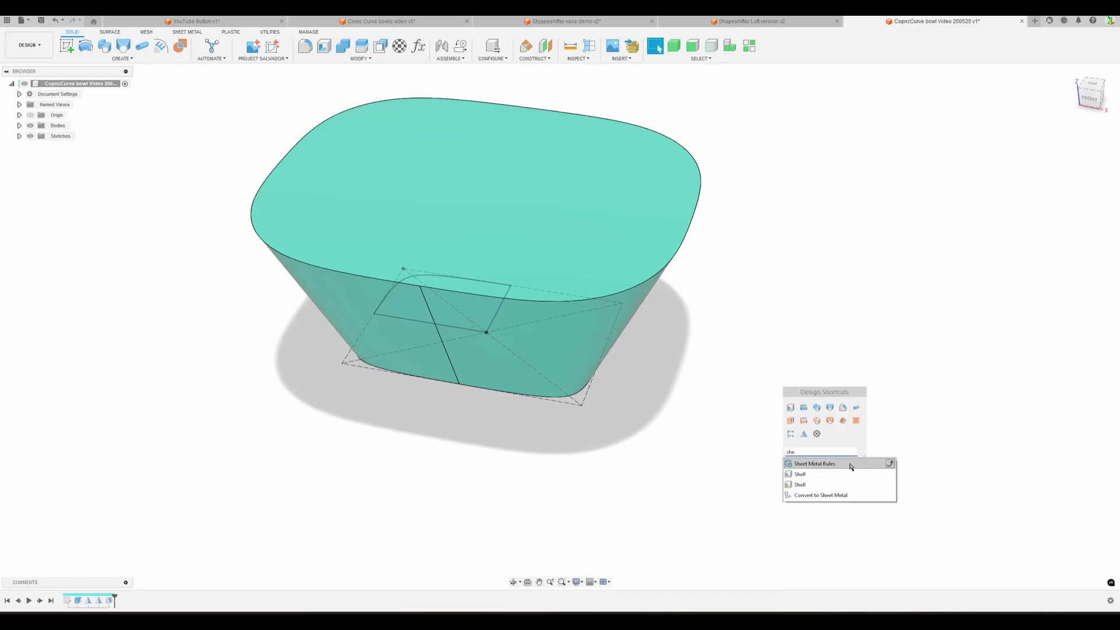
click(805, 475)
click(499, 196)
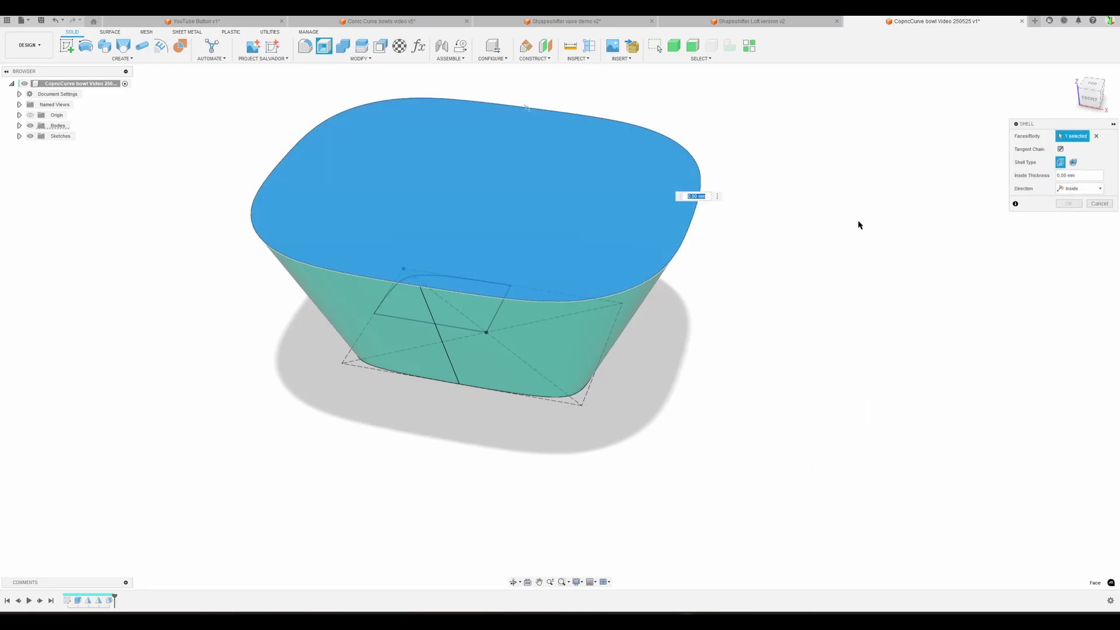
text(2)
key(Return)
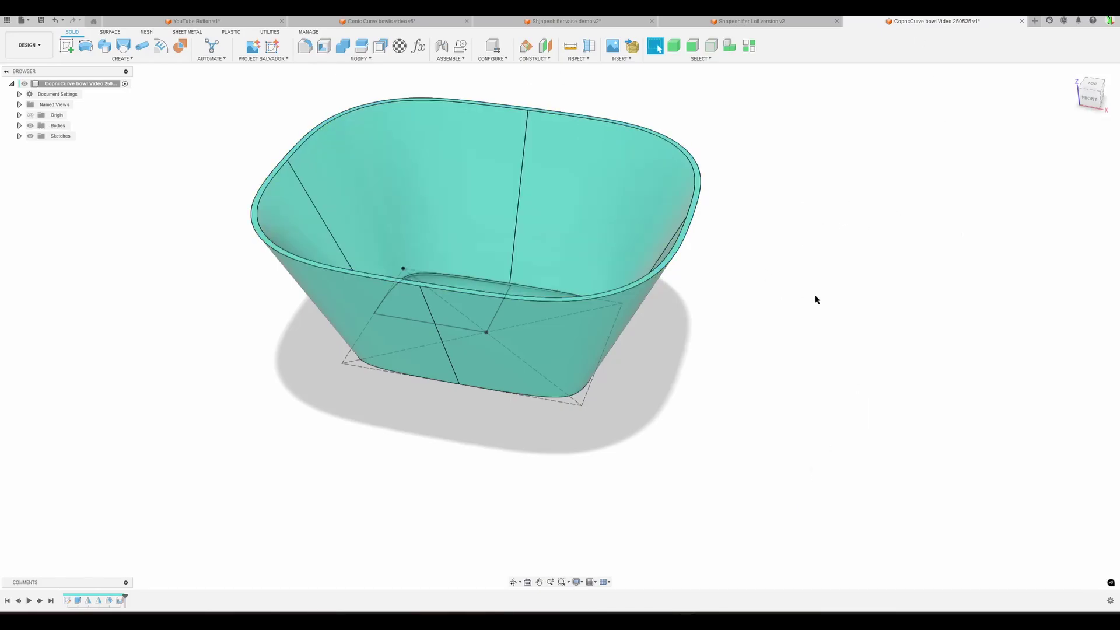
mouse_move(865, 305)
shift+middle_down()
mouse_move(825, 278)
mouse_move(859, 317)
shift+middle_up()
scroll(860, 316, up, 1)
key(Escape)
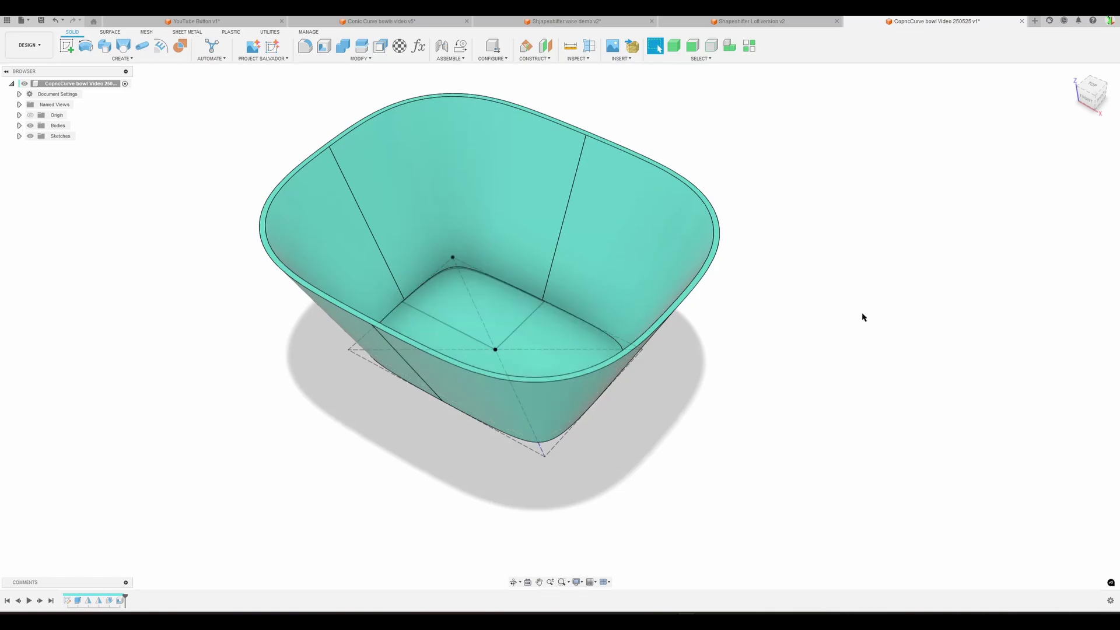
Step: Offset the bowl's inner floor face by 2 mm
text(soff)
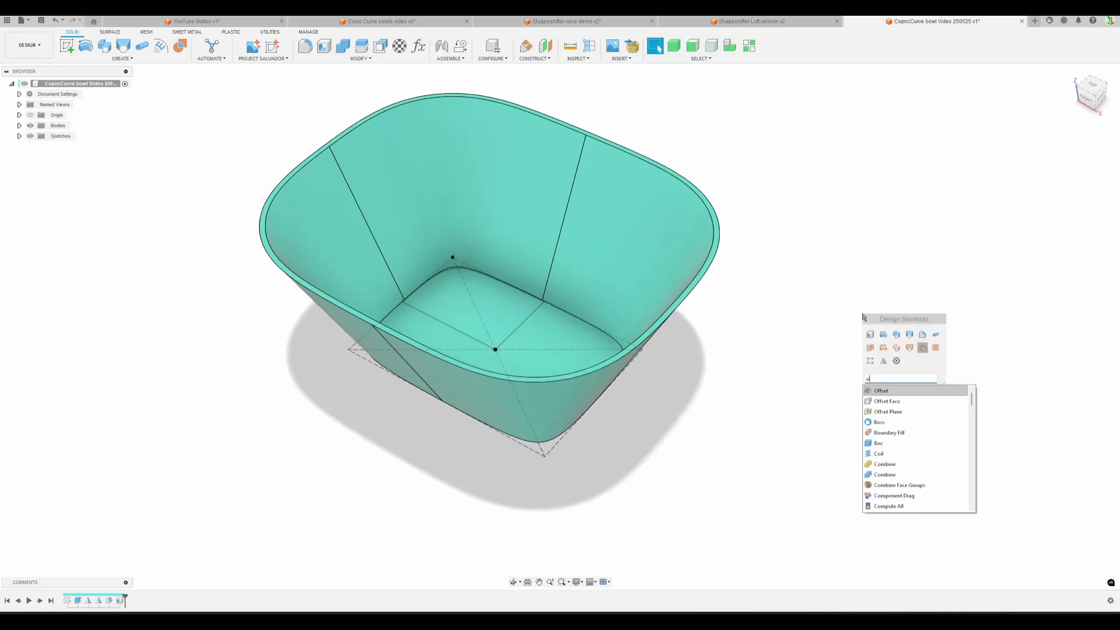
click(907, 401)
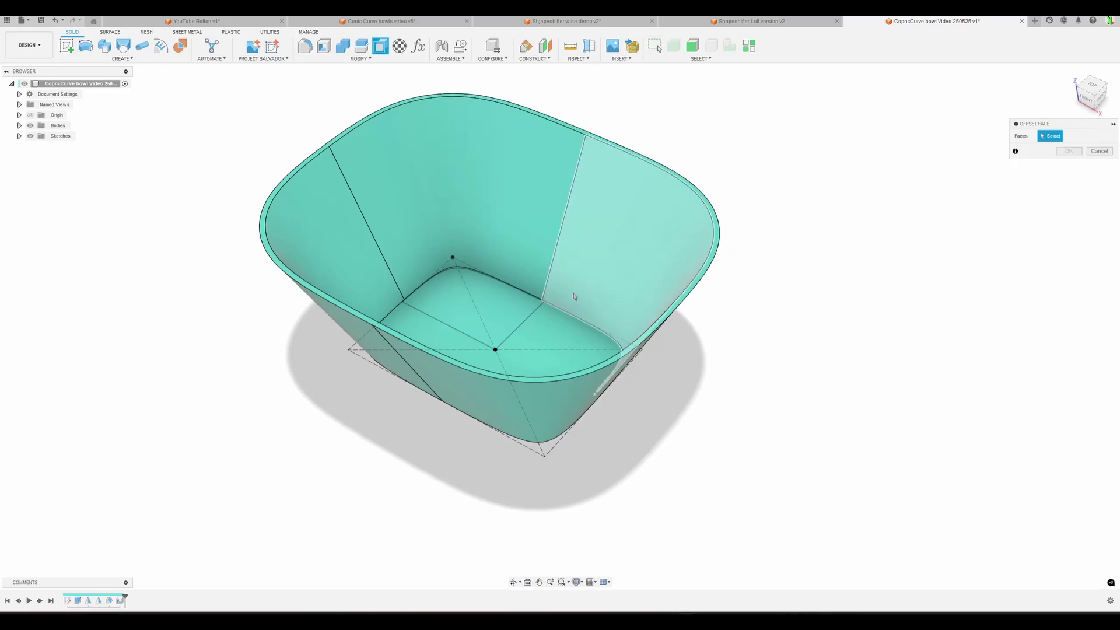
click(547, 342)
text(2)
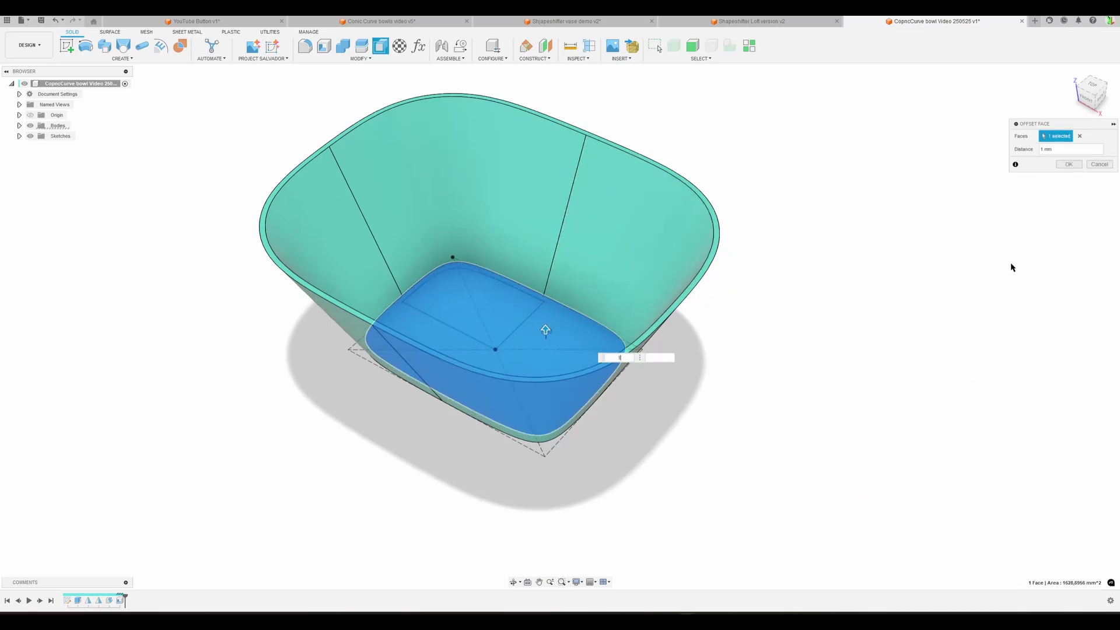
key(Return)
Step: Hide the sketches and fillet the inner floor's edge loop with a 10 mm radius
key(f)
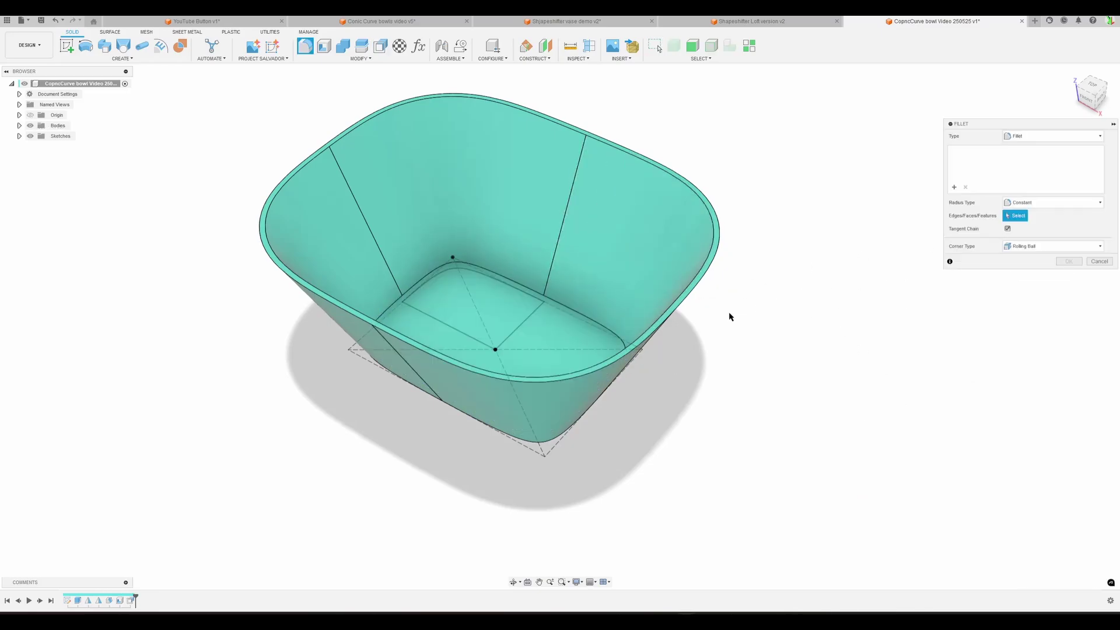
click(30, 136)
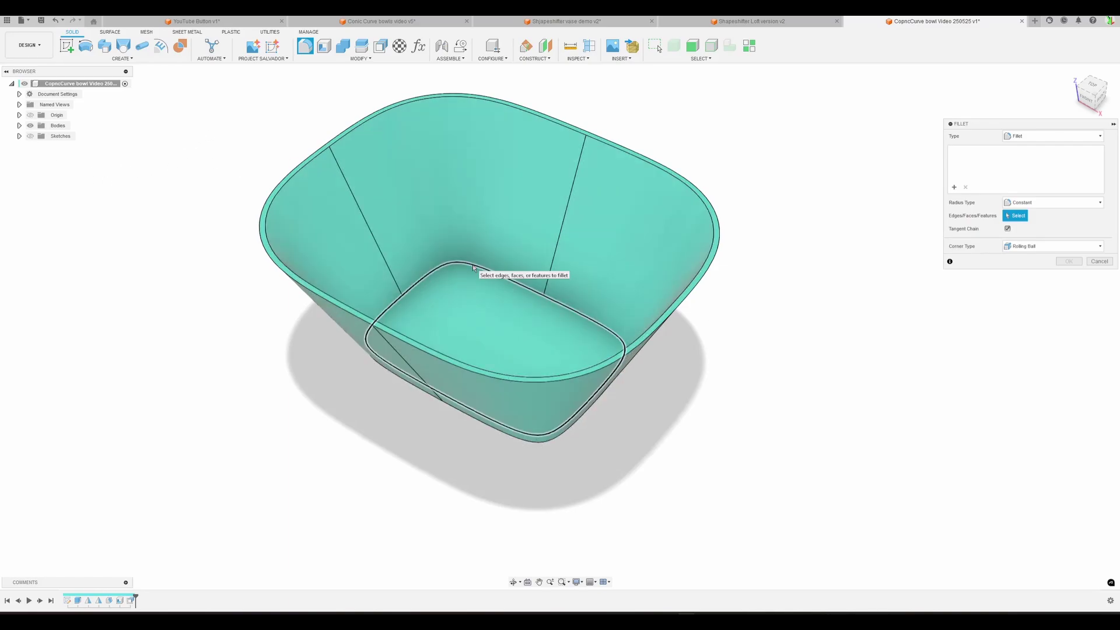
click(473, 264)
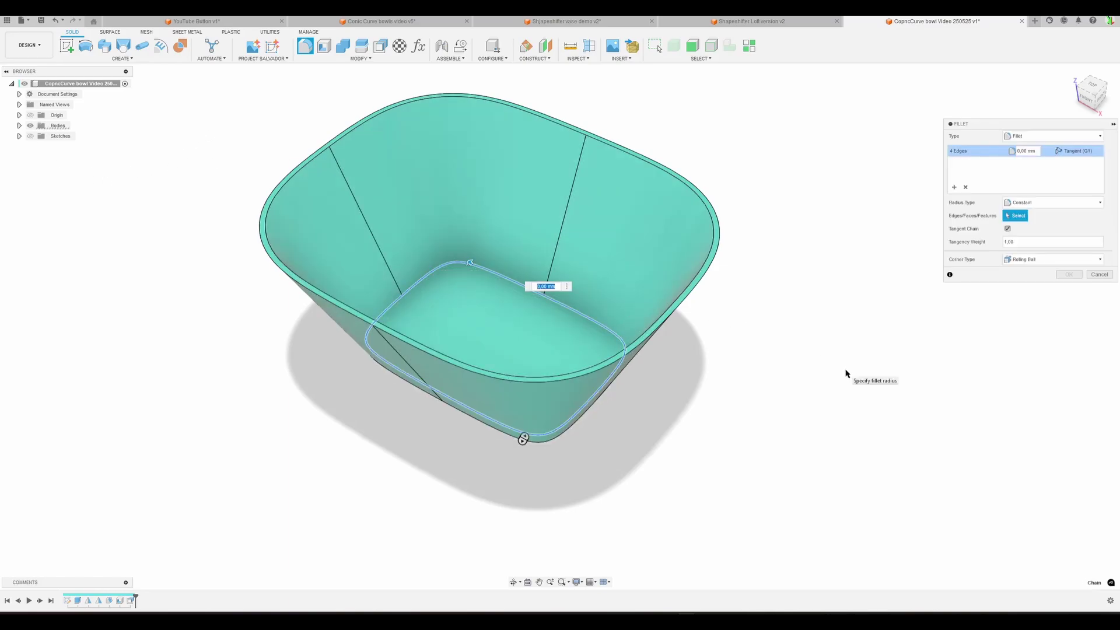
text(10)
key(Return)
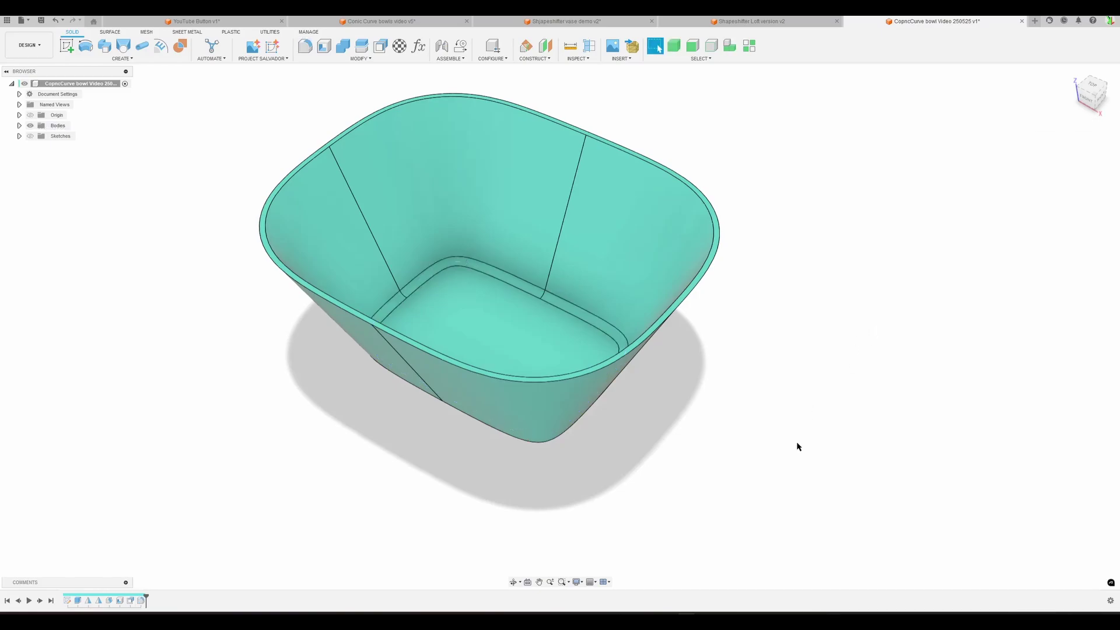
shift+middle_drag(797, 445, 785, 322)
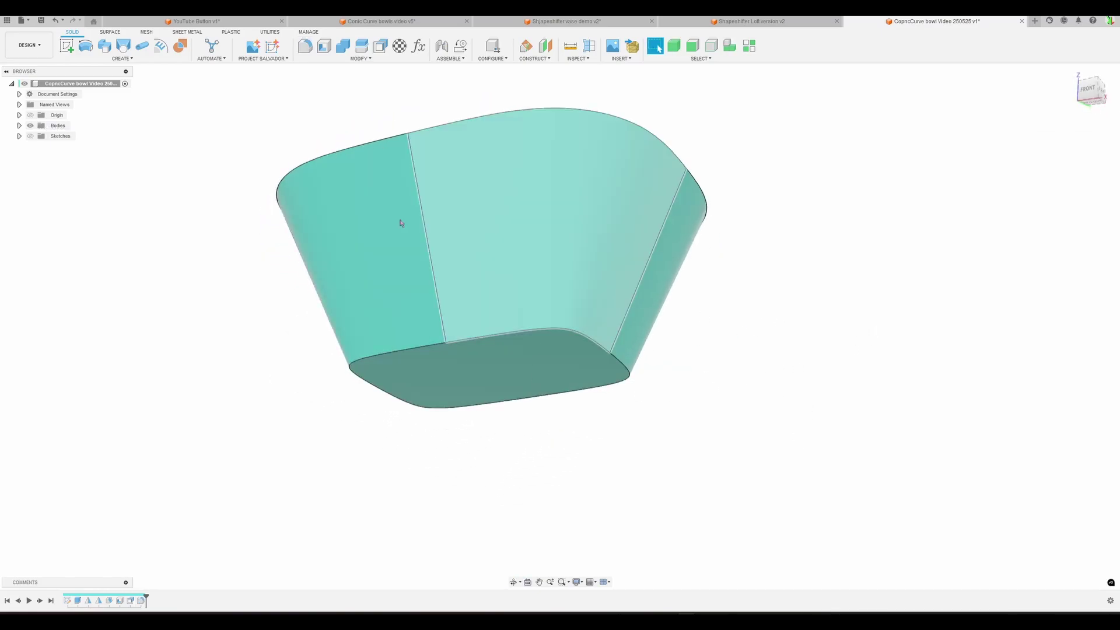
Step: Chamfer the bowl's outer bottom edge loop by 0.5 mm
click(357, 59)
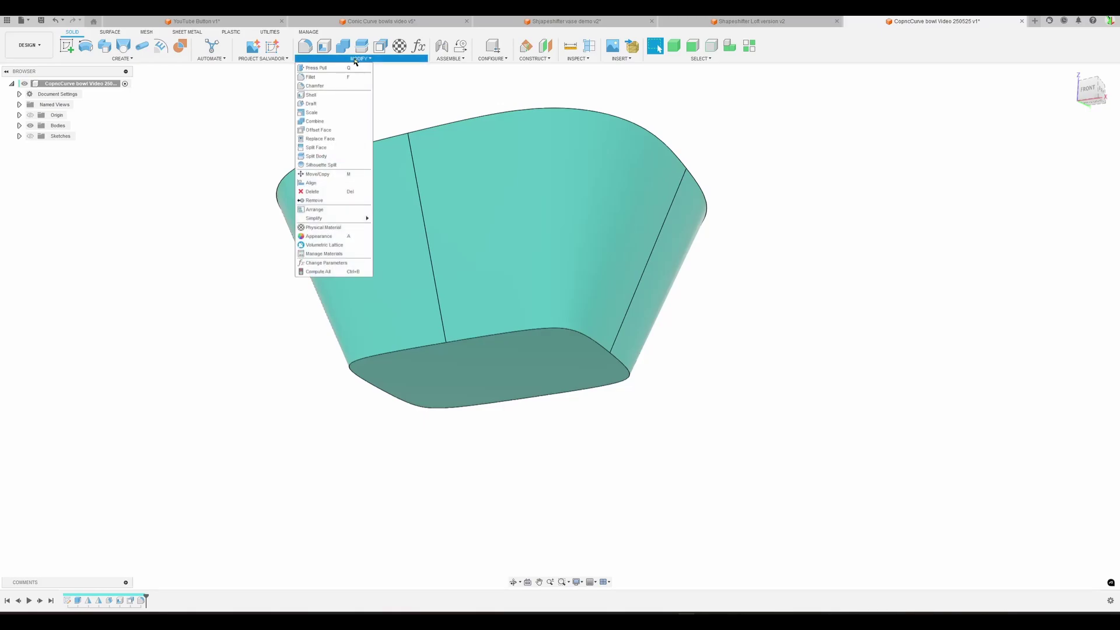
click(315, 86)
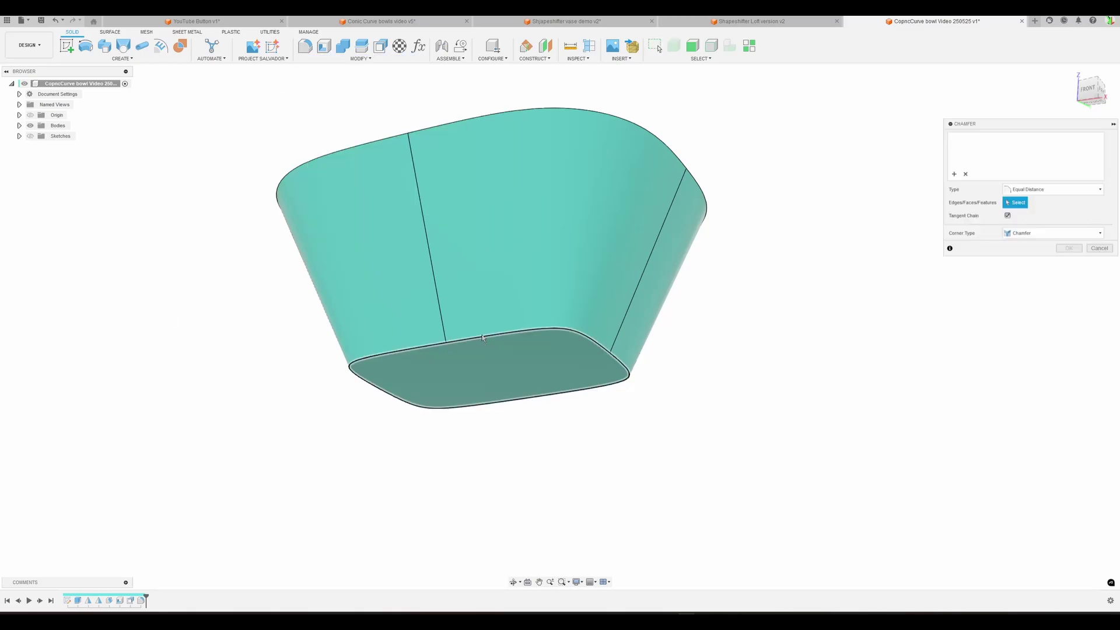
click(514, 334)
text(0.5)
click(1074, 250)
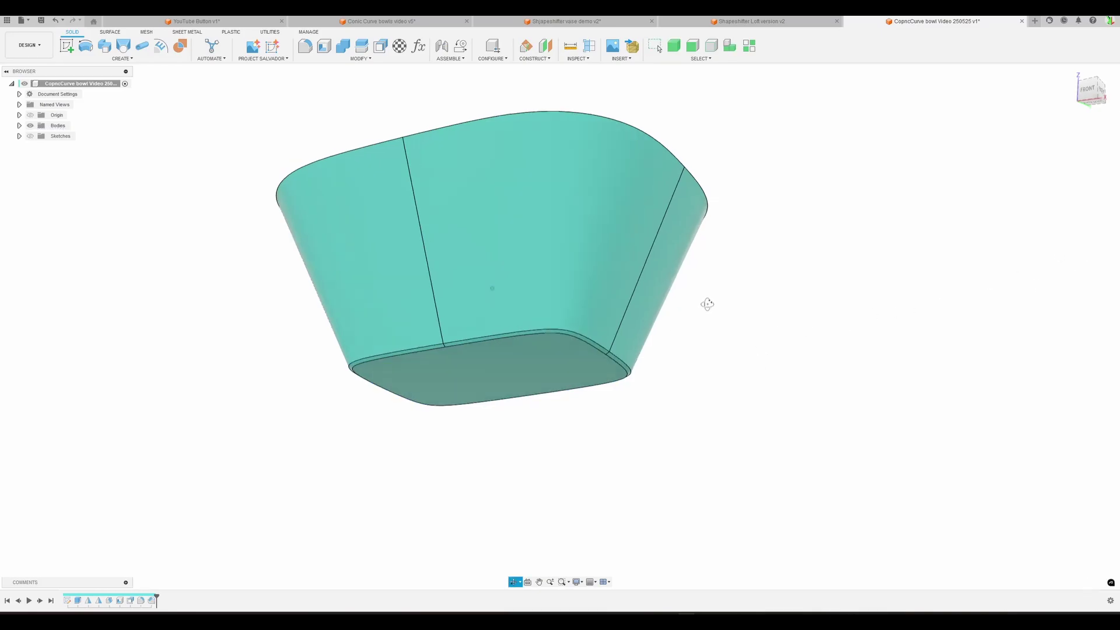
shift+middle_drag(708, 305, 659, 373)
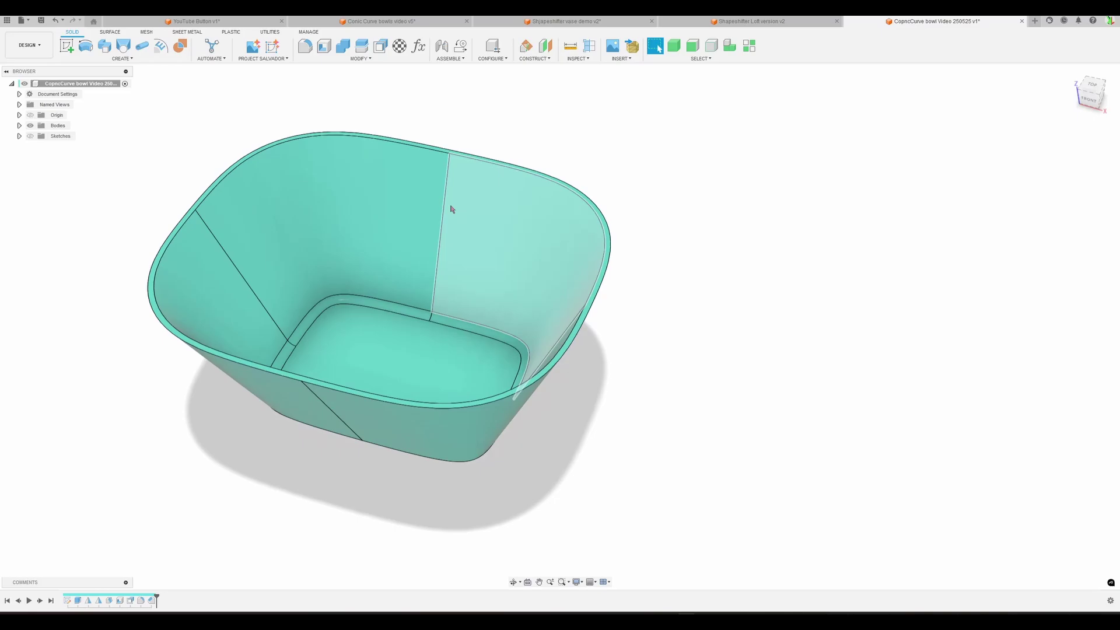
Step: In Change Parameters, set Sketch1's conic rho d3 to 0,85, then to 0,6
click(419, 48)
drag(740, 95, 812, 93)
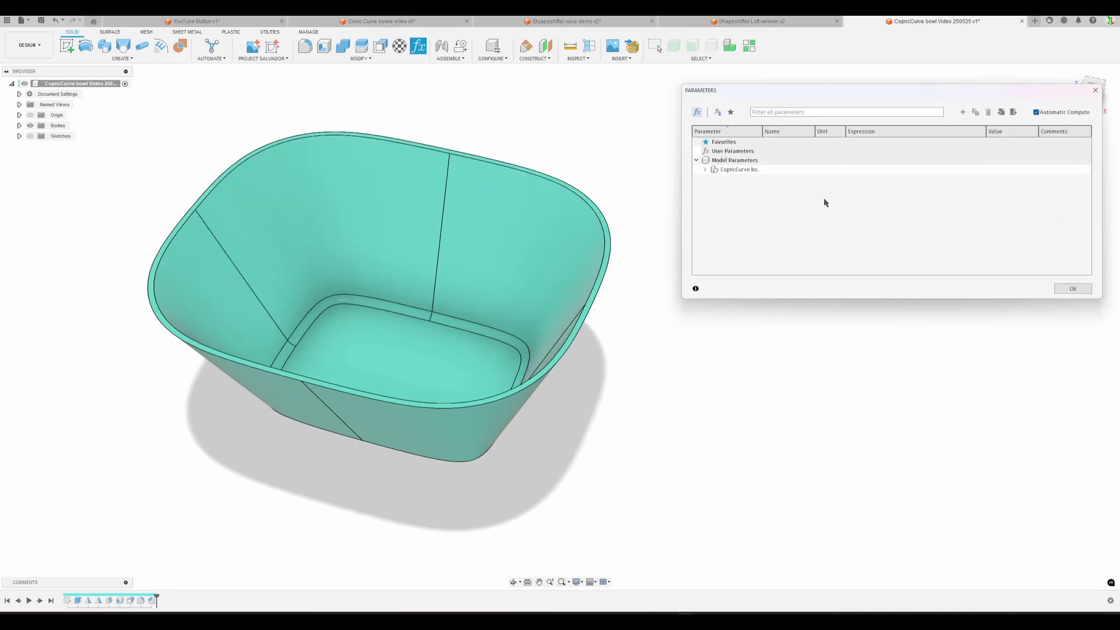
click(705, 171)
click(714, 179)
click(869, 208)
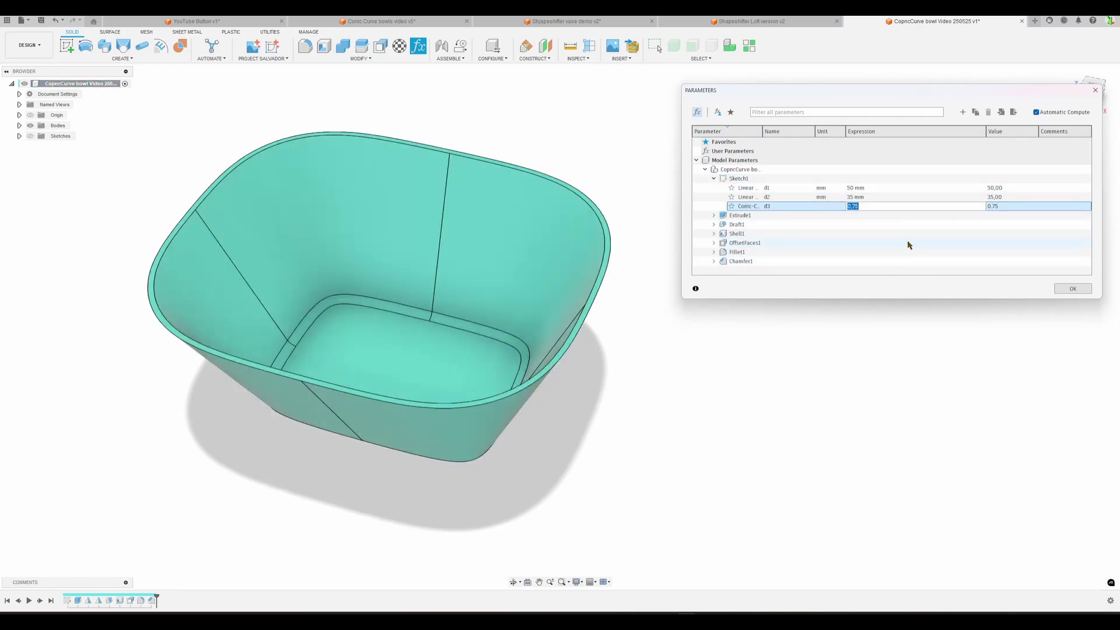
text(0,85)
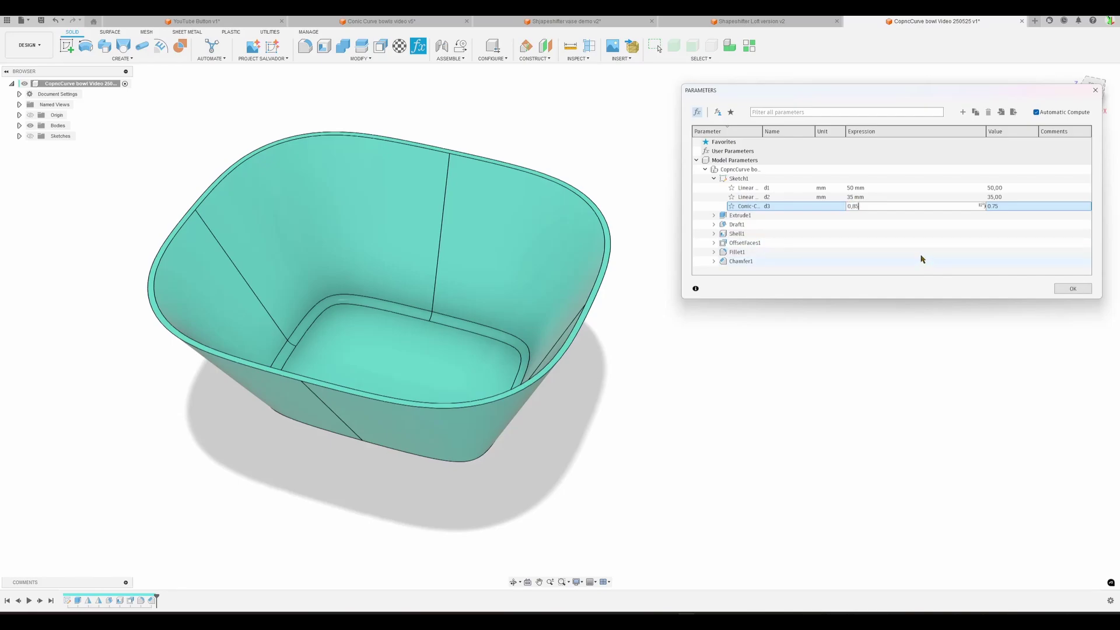
key(Return)
text(0,6)
key(Return)
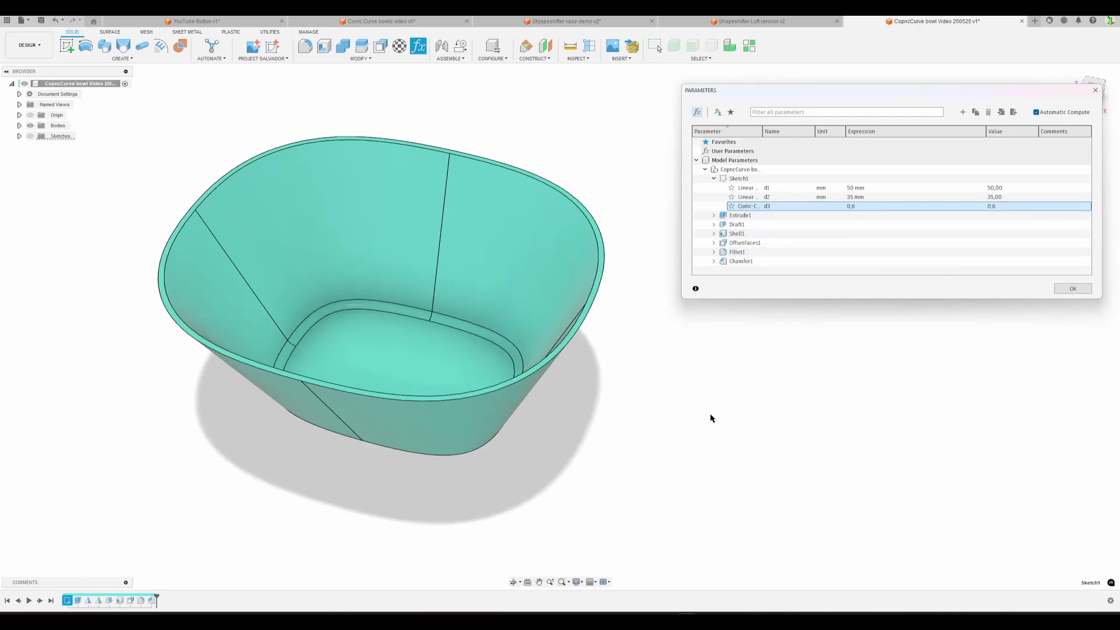
mouse_move(835, 405)
shift+middle_down()
mouse_move(800, 338)
mouse_move(810, 396)
mouse_move(832, 403)
shift+middle_up()
Step: Try d2 at 30 mm, restore it to 35 mm, and close the parameters
click(870, 198)
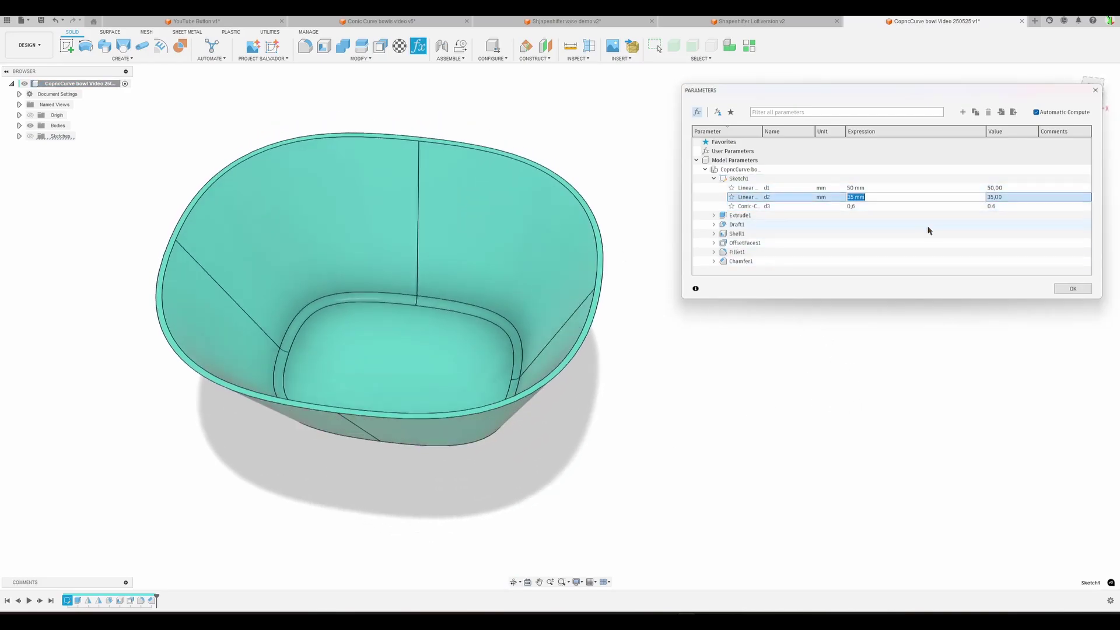
text(30)
key(Return)
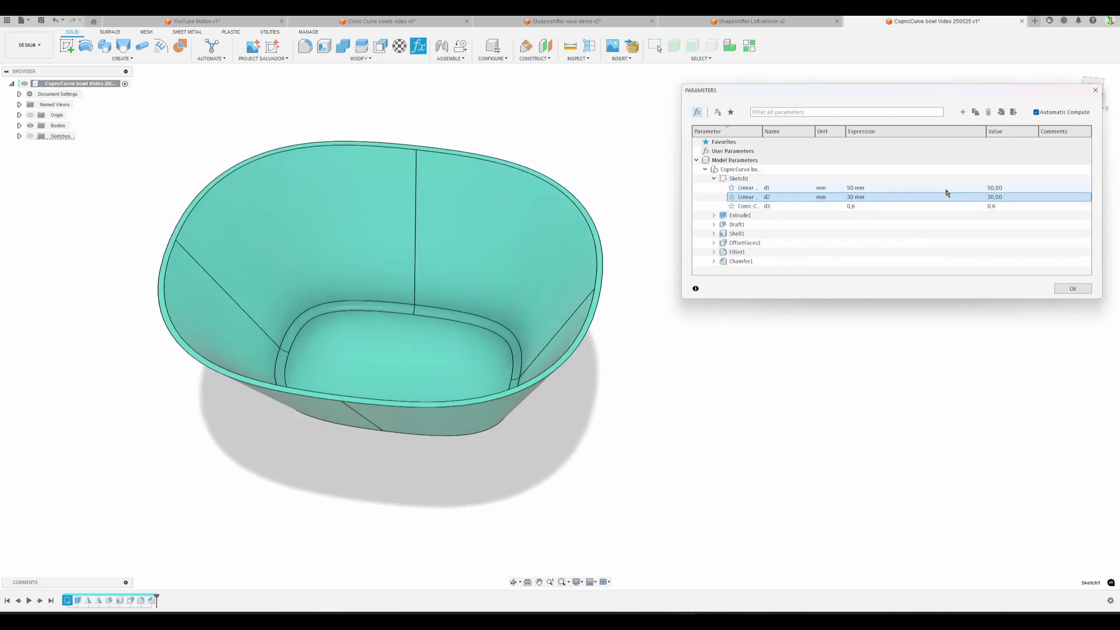
text(35)
key(Return)
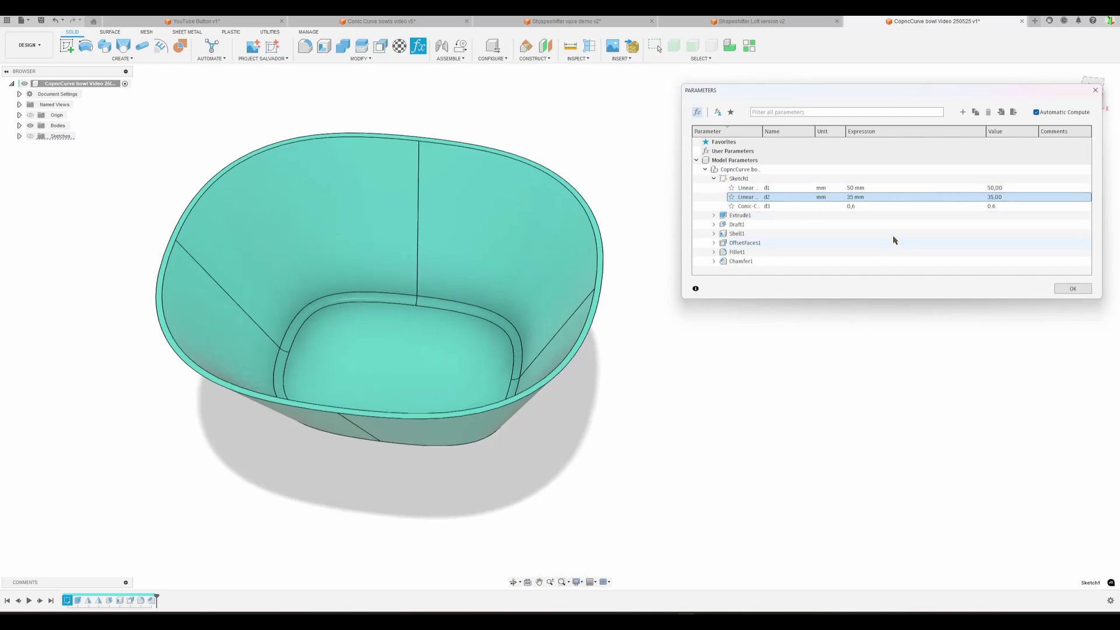
click(1072, 289)
shift+middle_drag(607, 399, 686, 389)
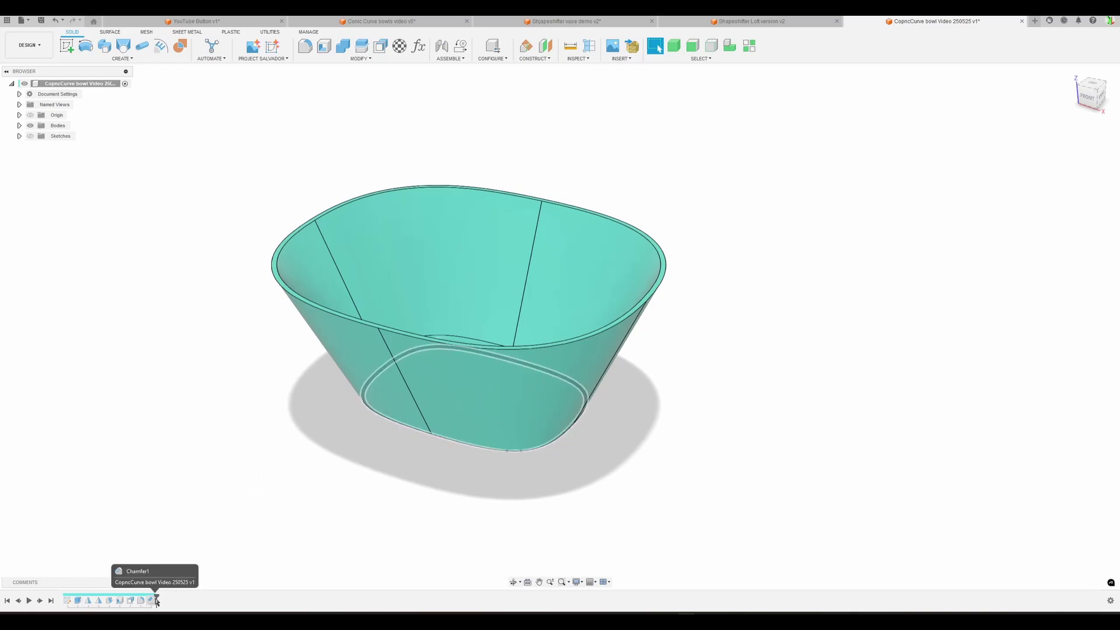
Step: Roll the timeline back after Extrude1 and delete the extruded body with its dependent features
drag(156, 596, 83, 597)
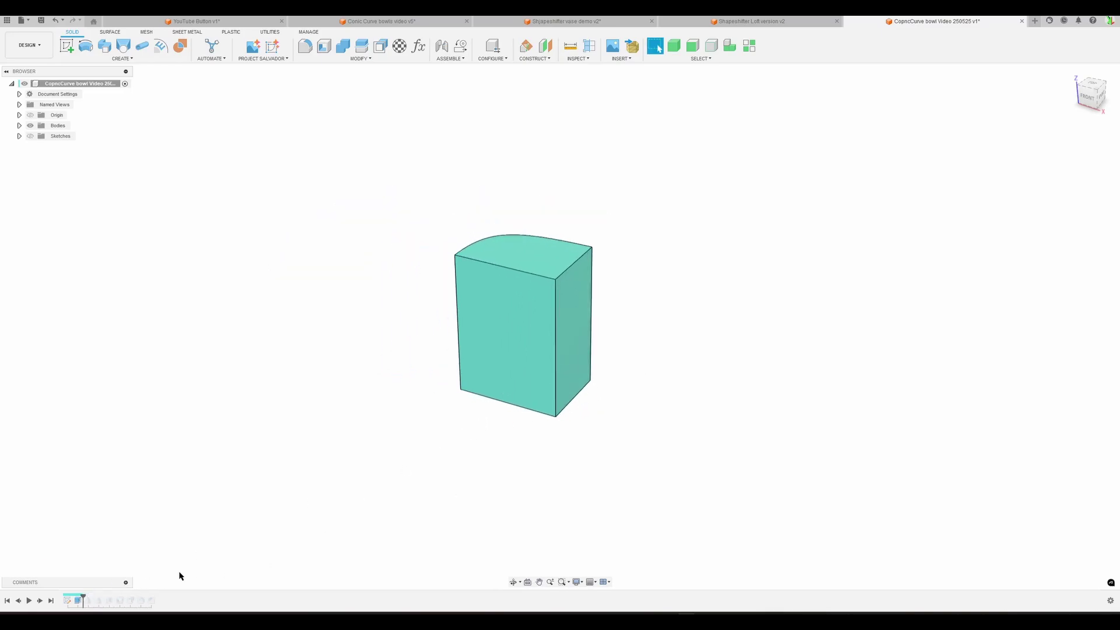
click(78, 601)
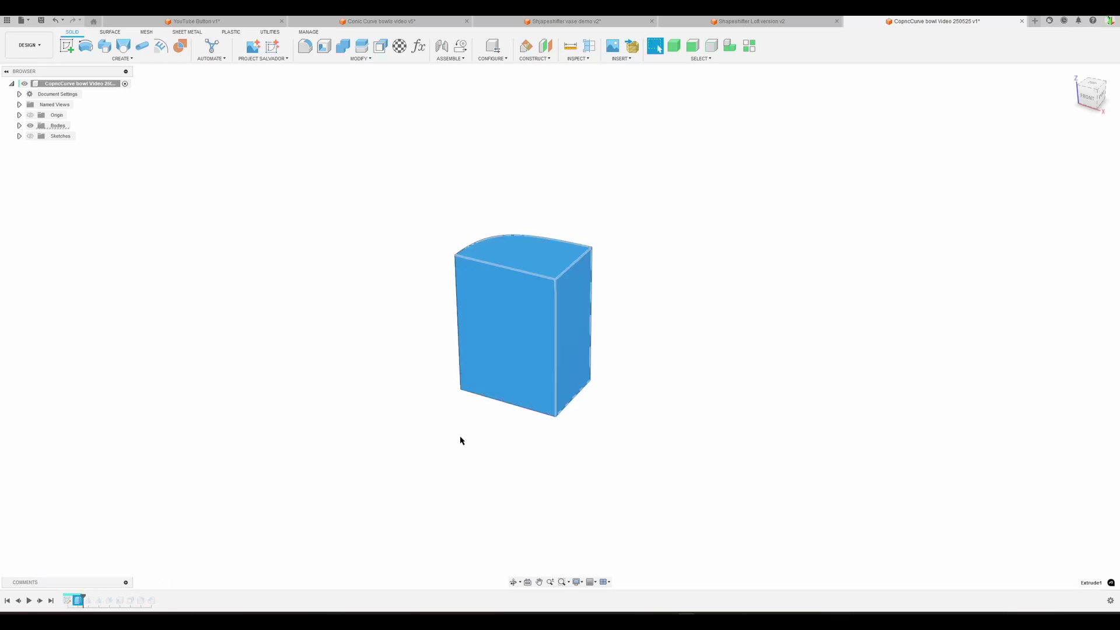
key(Delete)
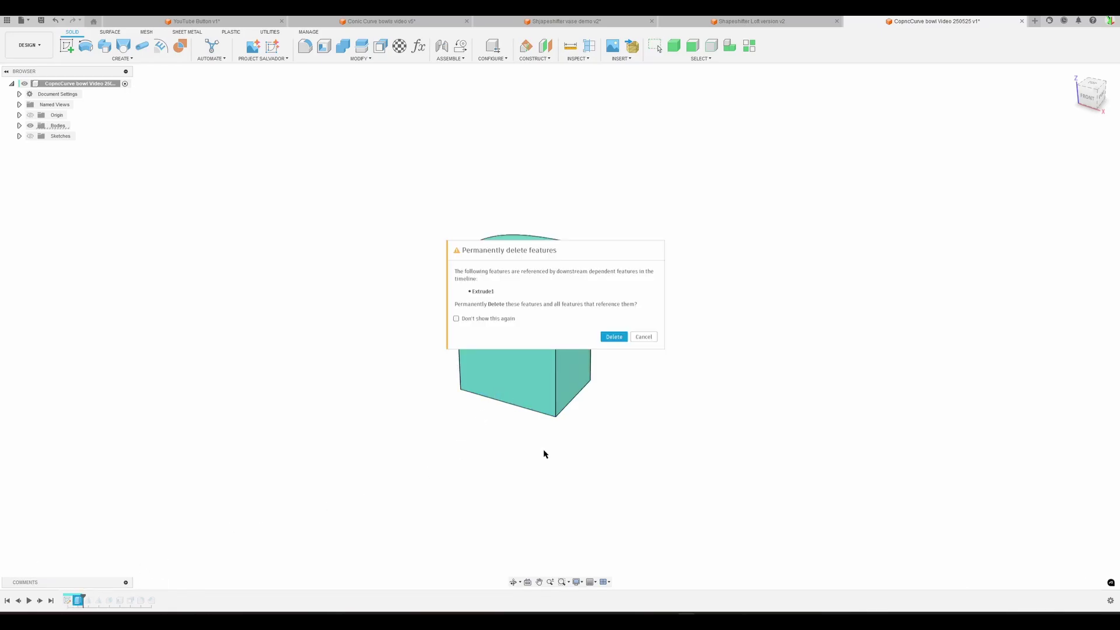
click(614, 336)
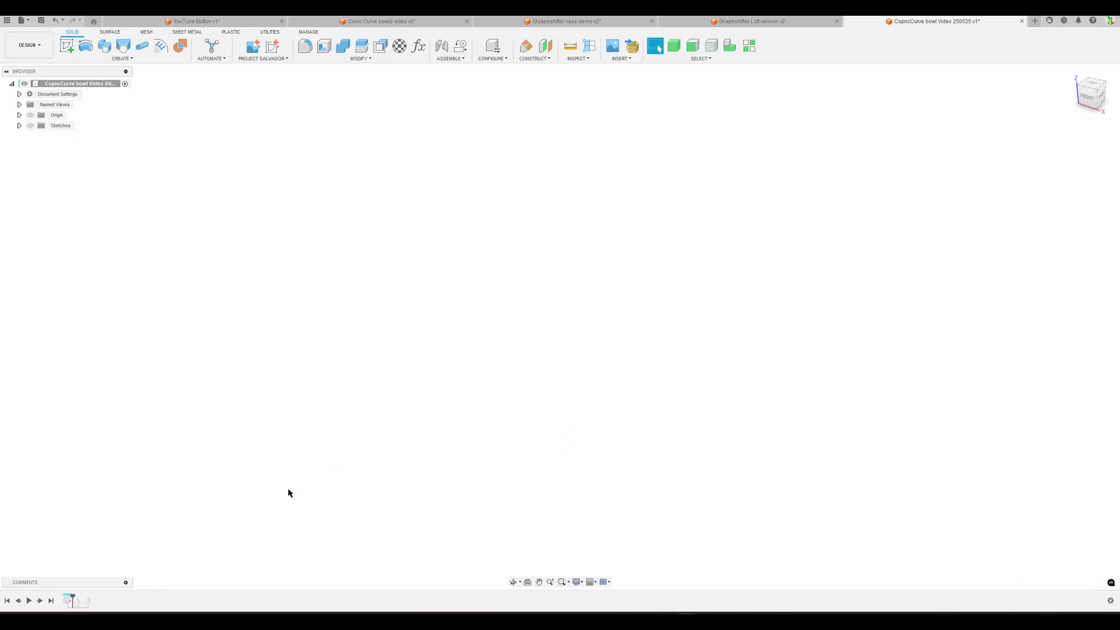
key(Escape)
Step: Show the sketches again and bring the conic profile into a near-top view
click(31, 126)
middle_drag(680, 300, 590, 255)
mouse_move(654, 338)
shift+middle_down()
mouse_move(692, 375)
mouse_move(675, 373)
shift+middle_up()
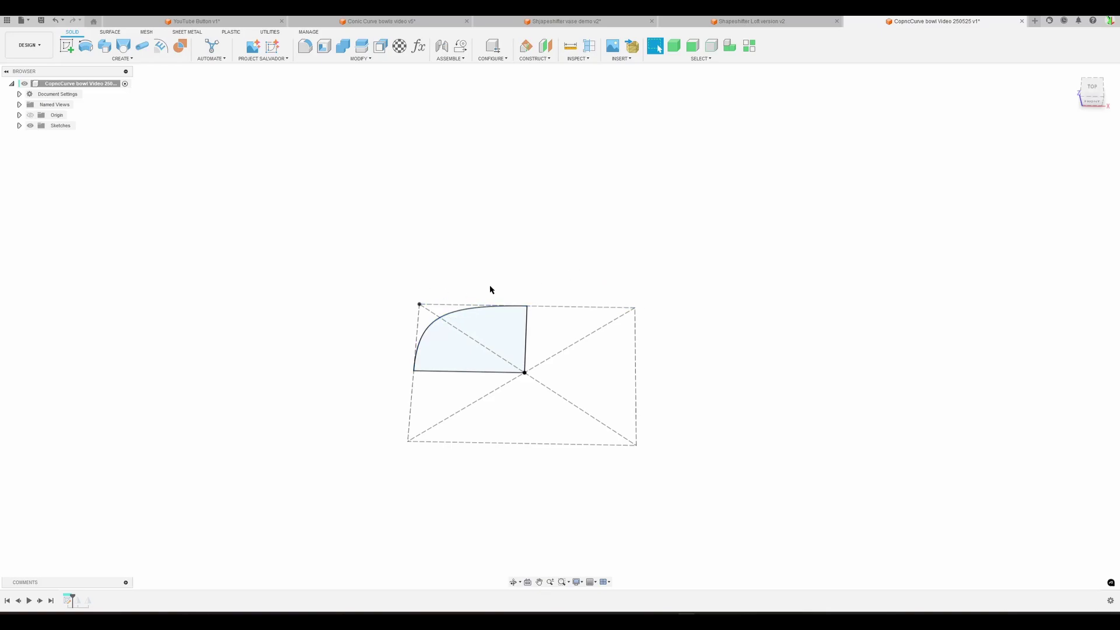
Step: Add a unitless user parameter SideRatio with value 1,5
click(419, 47)
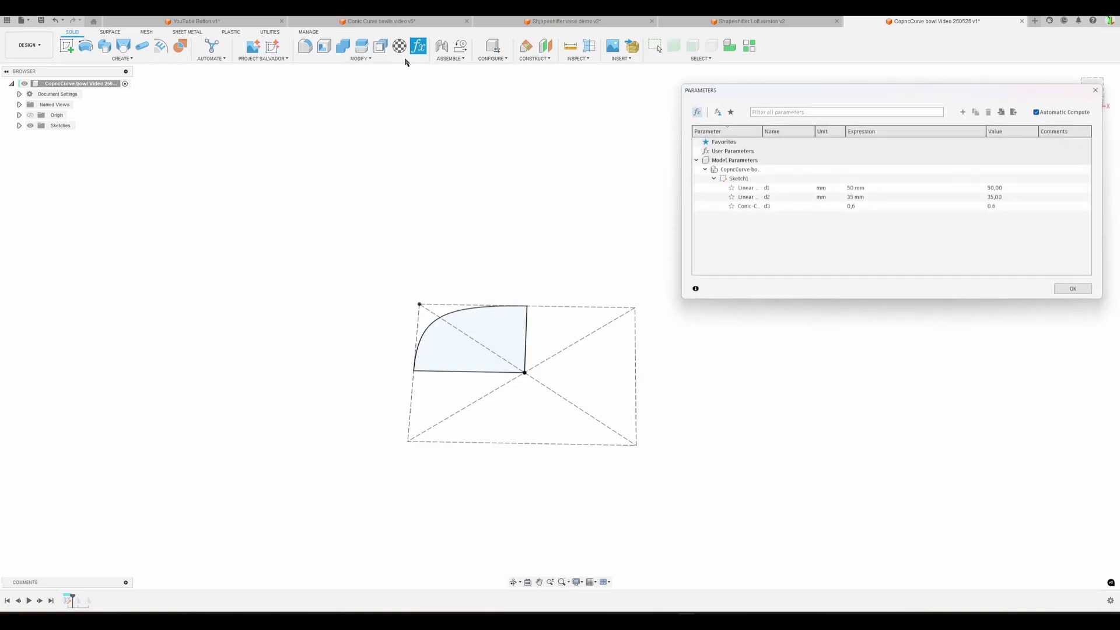
click(963, 112)
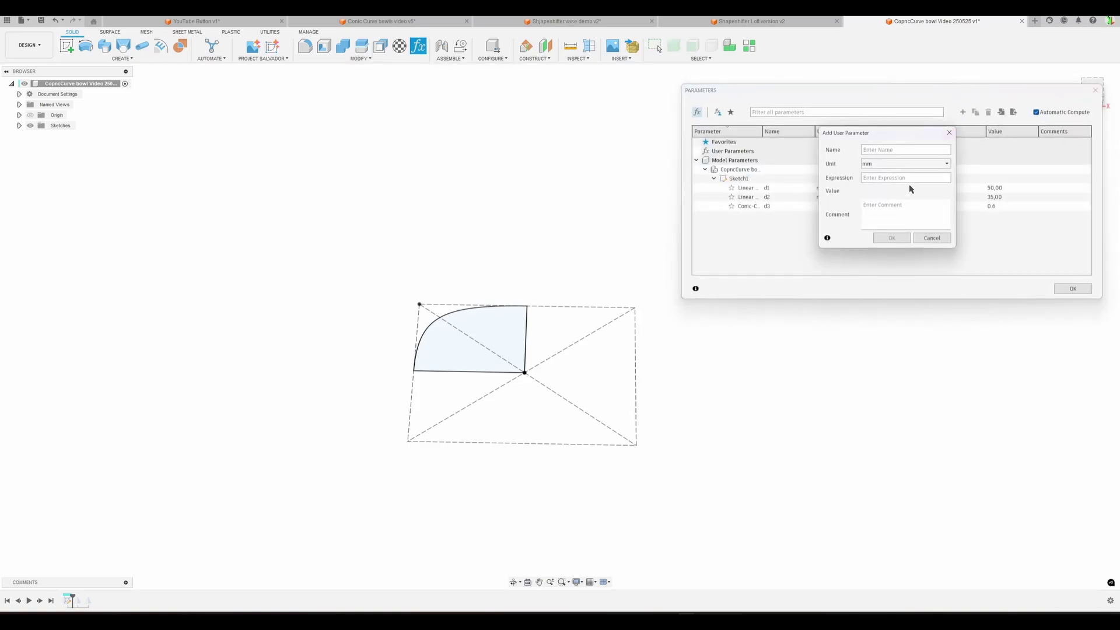
text(SideRatio)
click(896, 165)
click(888, 174)
text(1,5)
click(892, 238)
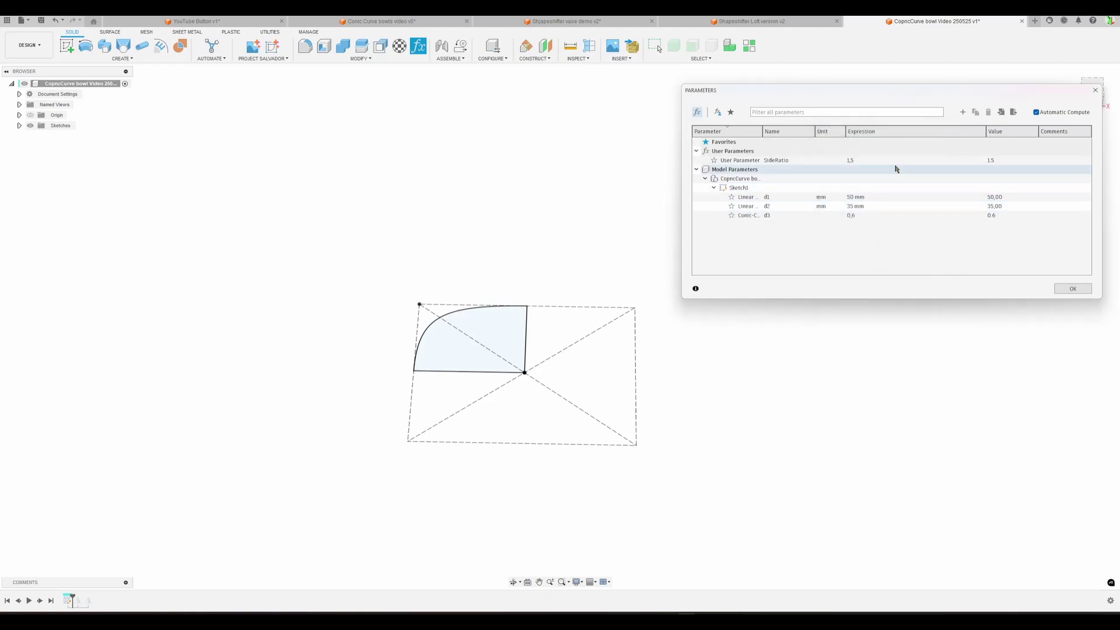
Step: Add a unitless user parameter Conic_Rho with value 0,6
click(963, 112)
text(Conic_Rho)
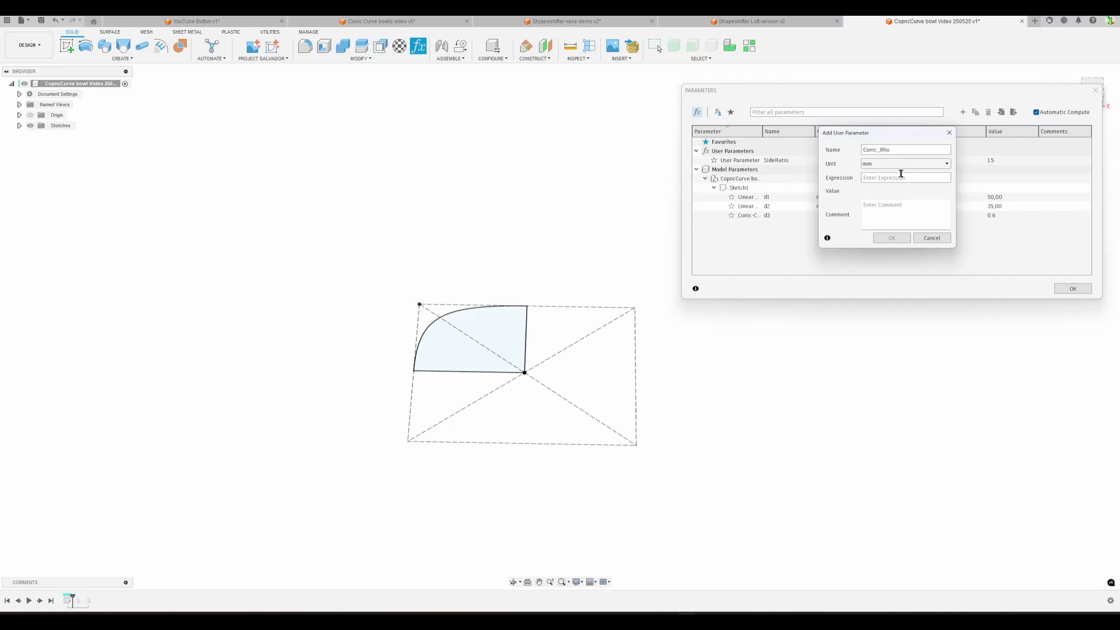
click(902, 164)
click(898, 173)
text(0,6)
click(892, 237)
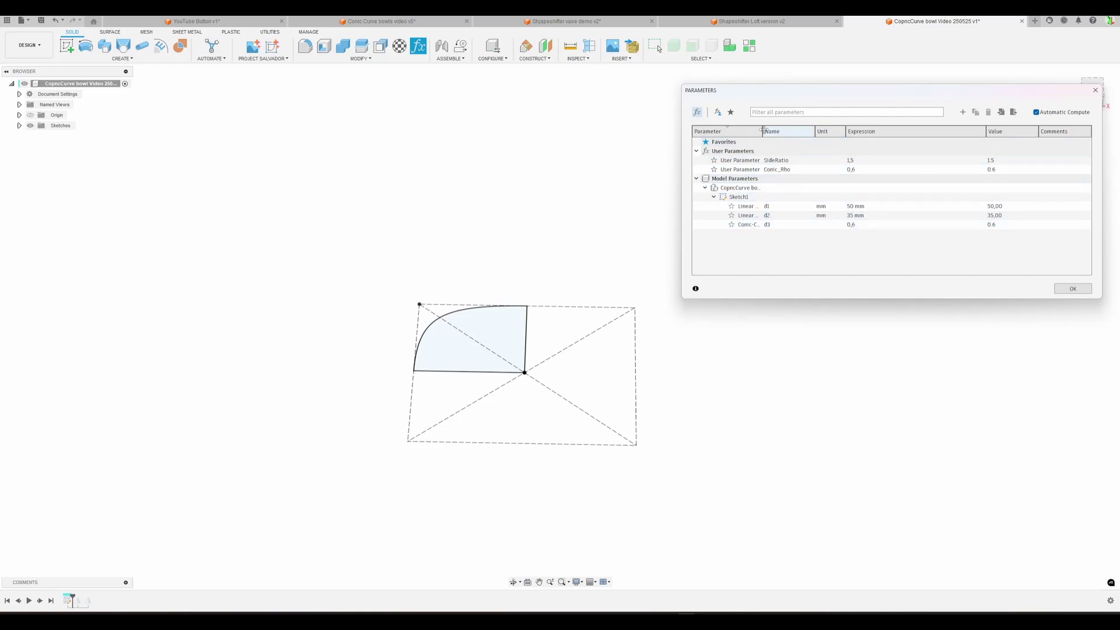
Step: Set the sketch's d3 expression to Conic_Rho
mouse_move(762, 132)
mouse_down()
mouse_move(820, 131)
mouse_move(756, 131)
mouse_up()
click(846, 226)
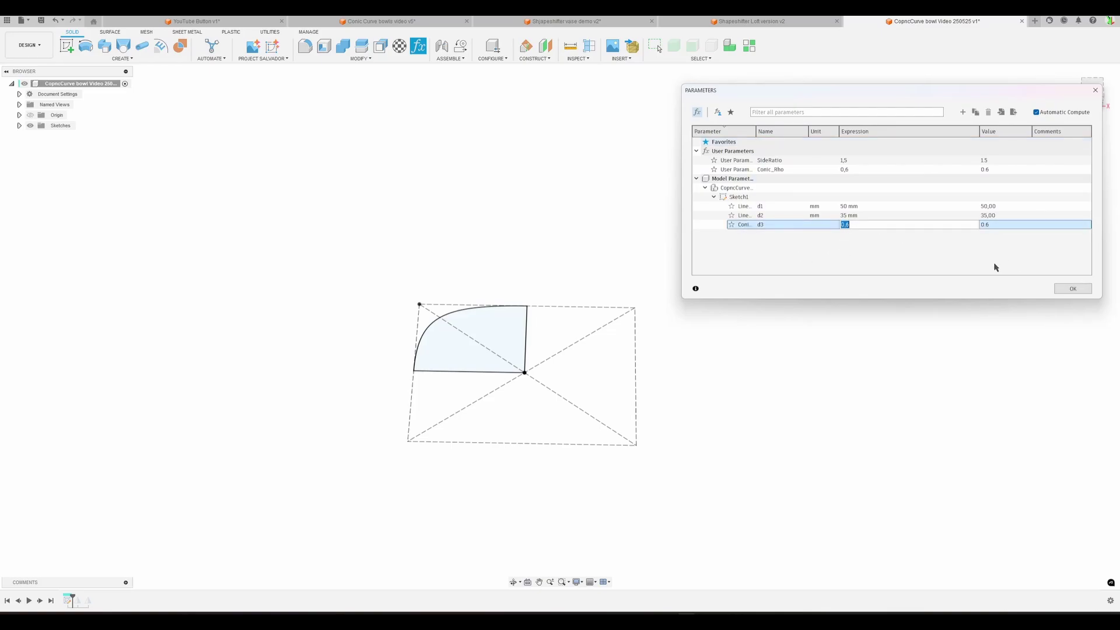
text(c)
key(Return)
key(Return)
Step: Apply the parameter changes, then create a construction plane 30 mm above the XY plane
click(1072, 289)
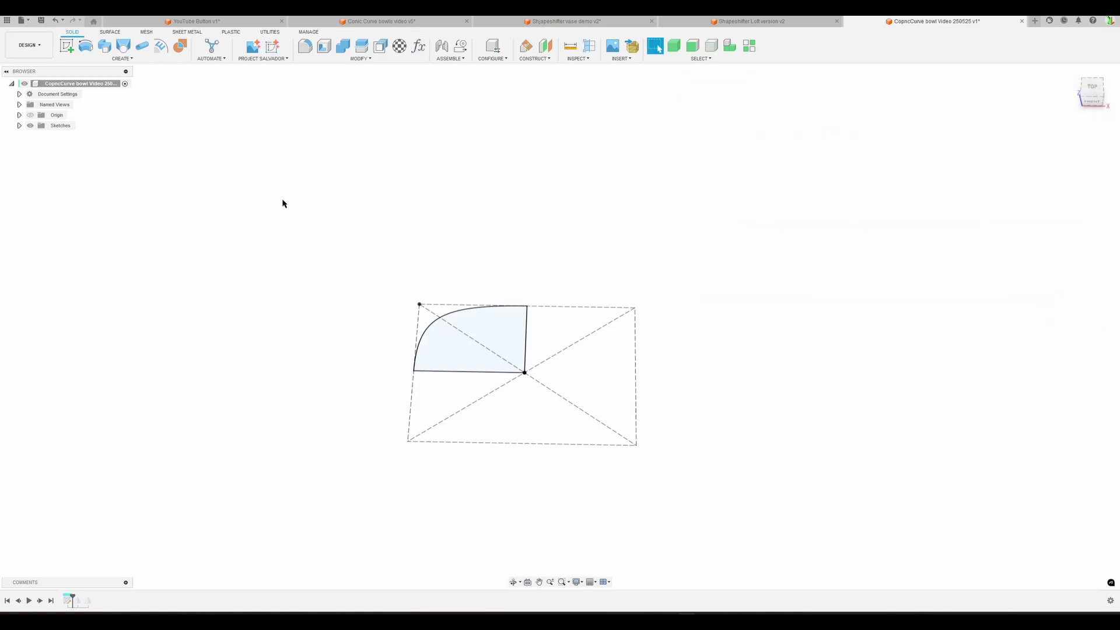
click(545, 47)
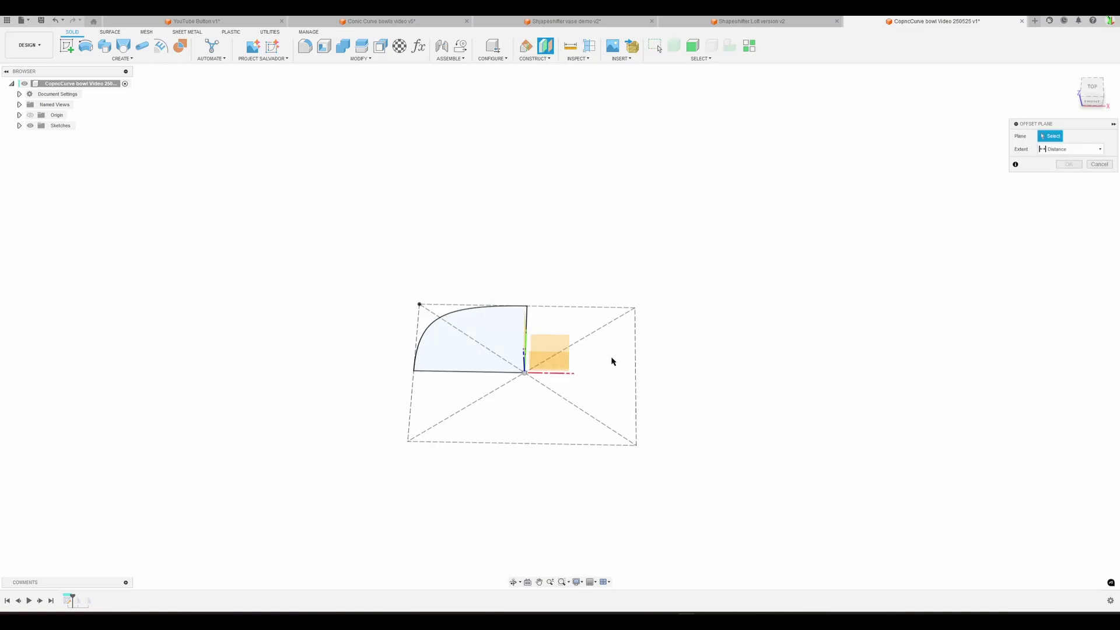
shift+middle_drag(540, 347, 690, 387)
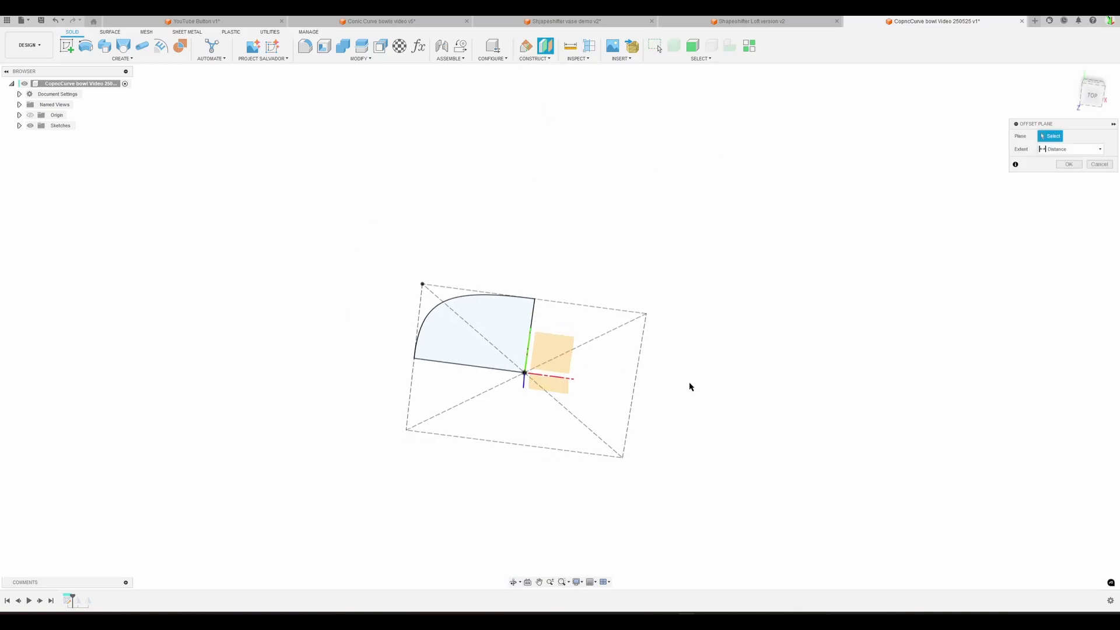
click(552, 348)
shift+middle_drag(912, 350, 898, 314)
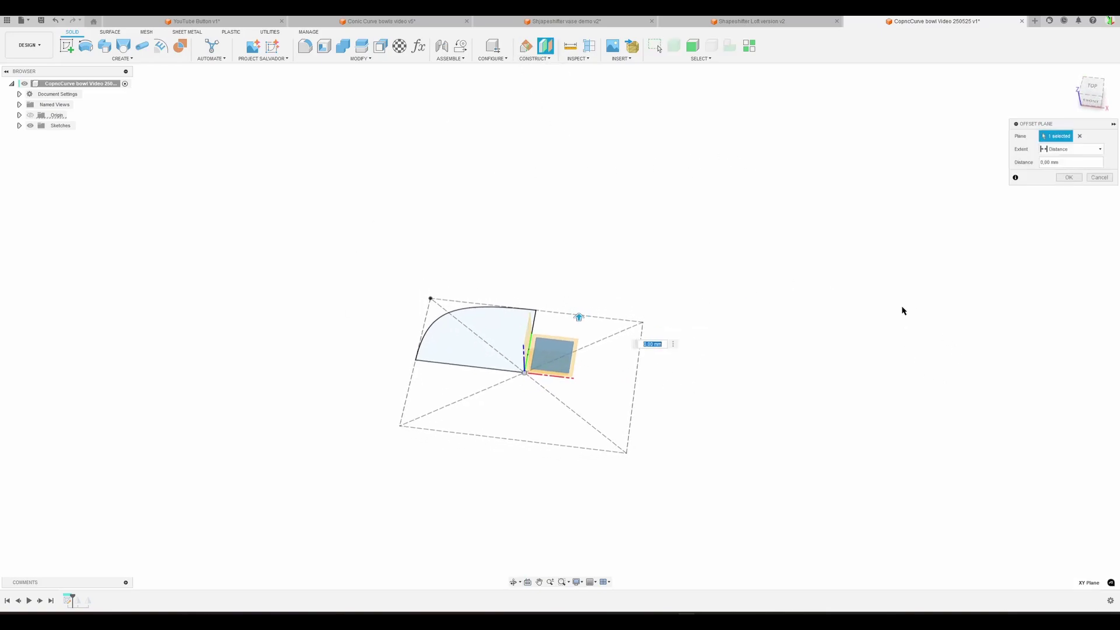
text(30)
key(Return)
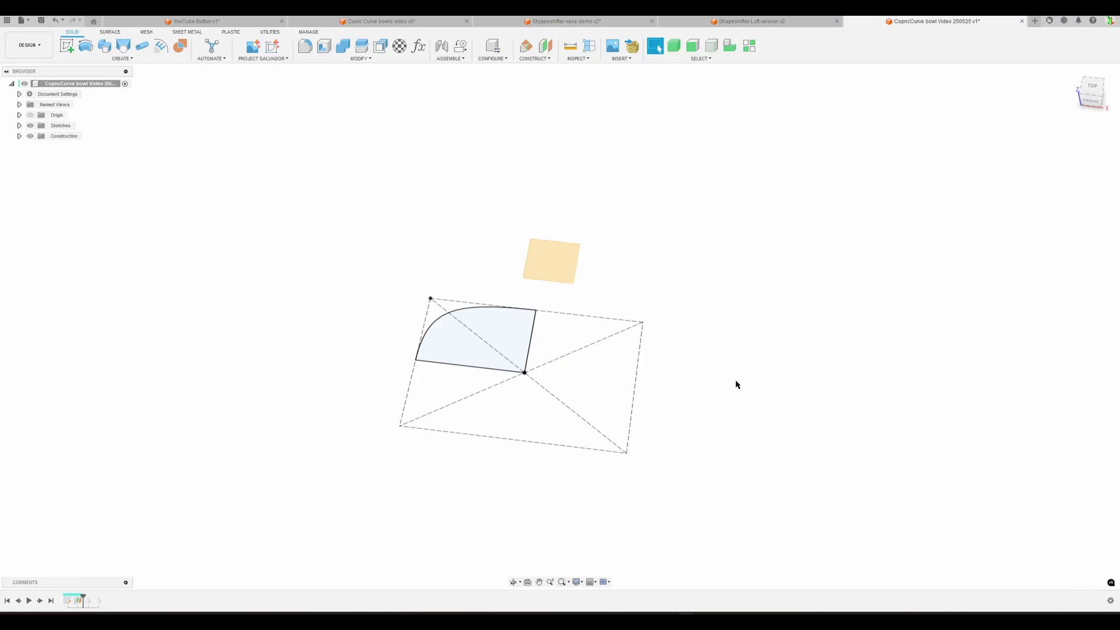
mouse_move(611, 403)
shift+middle_down()
mouse_move(725, 400)
mouse_move(671, 379)
shift+middle_up()
Step: Start a sketch on Plane1 and draw a construction center rectangle from the origin
click(67, 46)
click(20, 136)
click(20, 125)
click(574, 281)
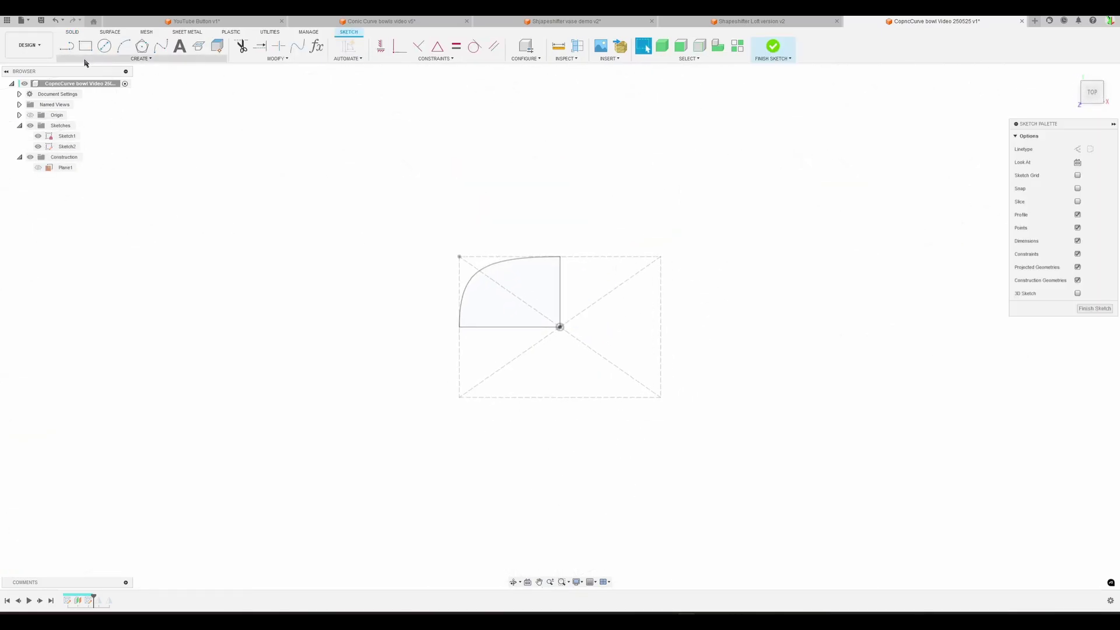
click(85, 47)
click(1103, 149)
click(1078, 181)
click(560, 327)
click(690, 420)
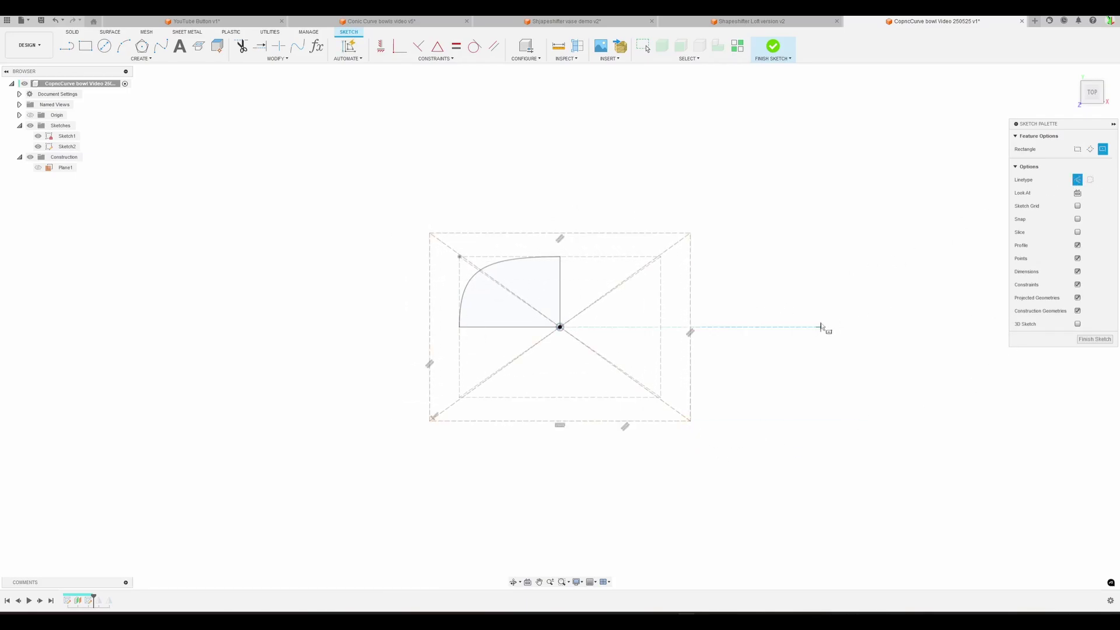
Step: Dimension the rectangle 50 mm tall and 100 mm wide
key(d)
click(430, 272)
click(361, 271)
text(50)
key(Return)
click(643, 226)
click(643, 186)
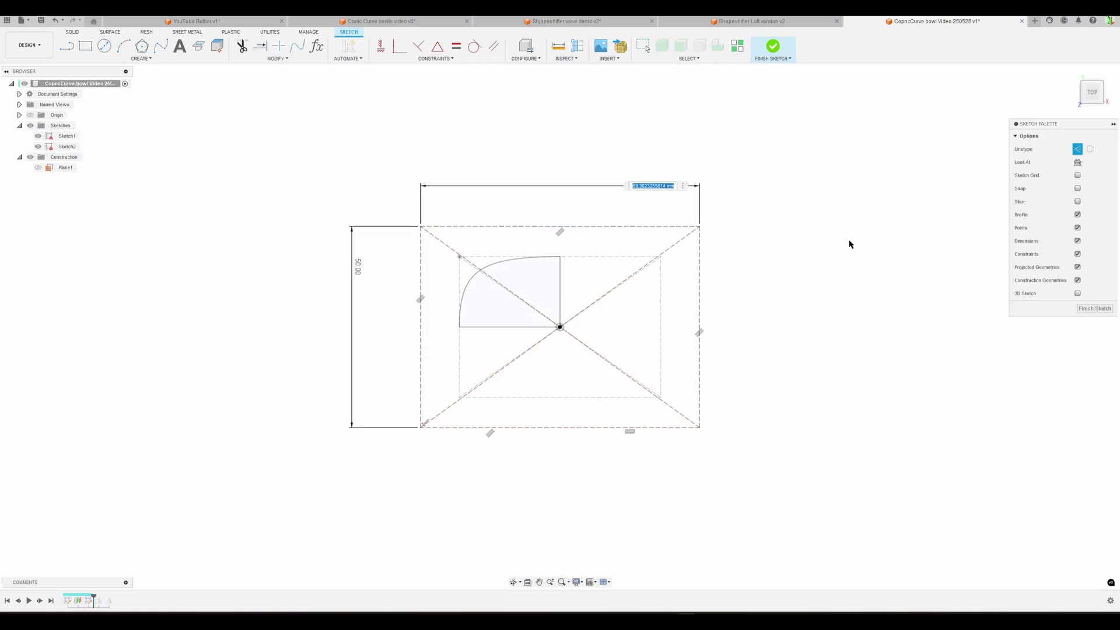
text(100)
key(Return)
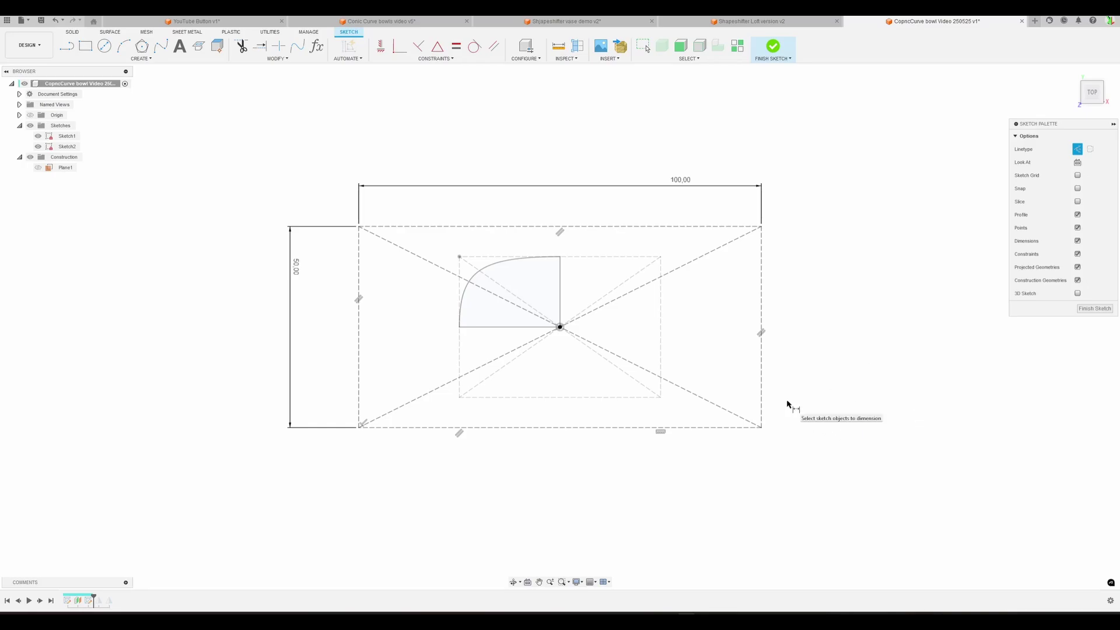
Step: Draw two normal lines from the centre to the top edge's midpoint and the left edge
key(l)
key(x)
click(560, 327)
click(560, 231)
click(560, 327)
click(359, 327)
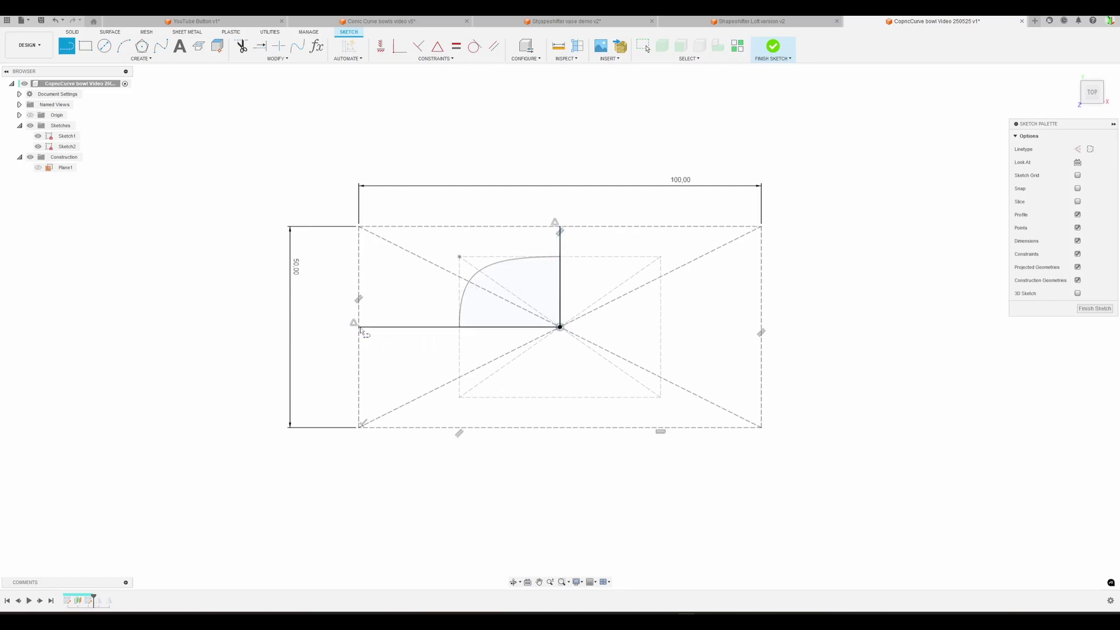
Step: Draw a conic curve from the top line's end to the left line's end, with rho set to Conic_Rho
click(142, 59)
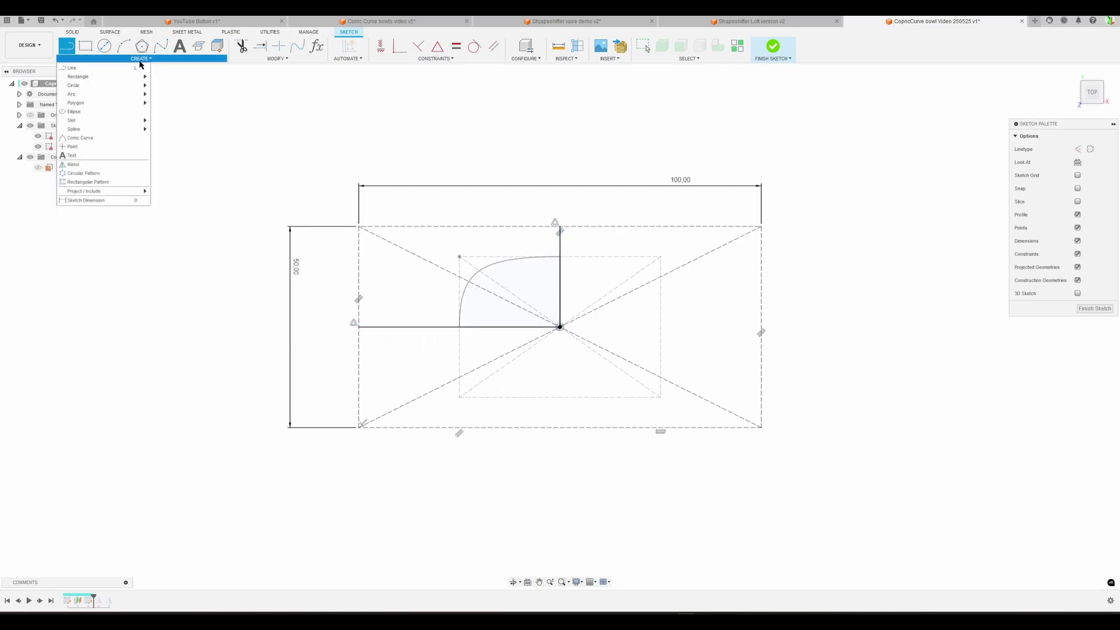
click(107, 138)
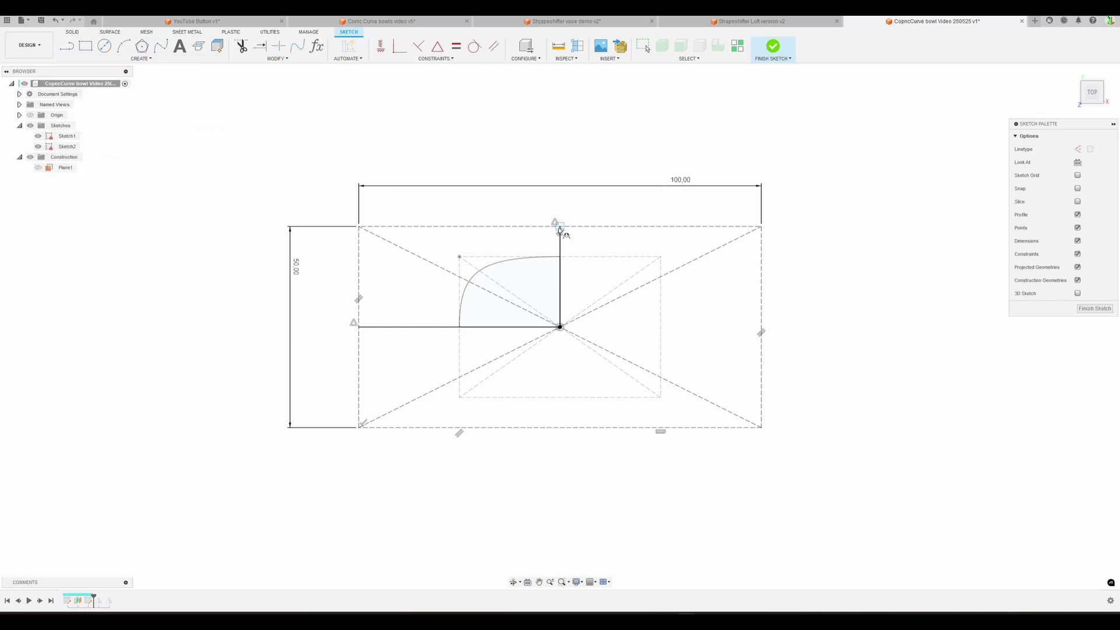
click(560, 227)
click(358, 326)
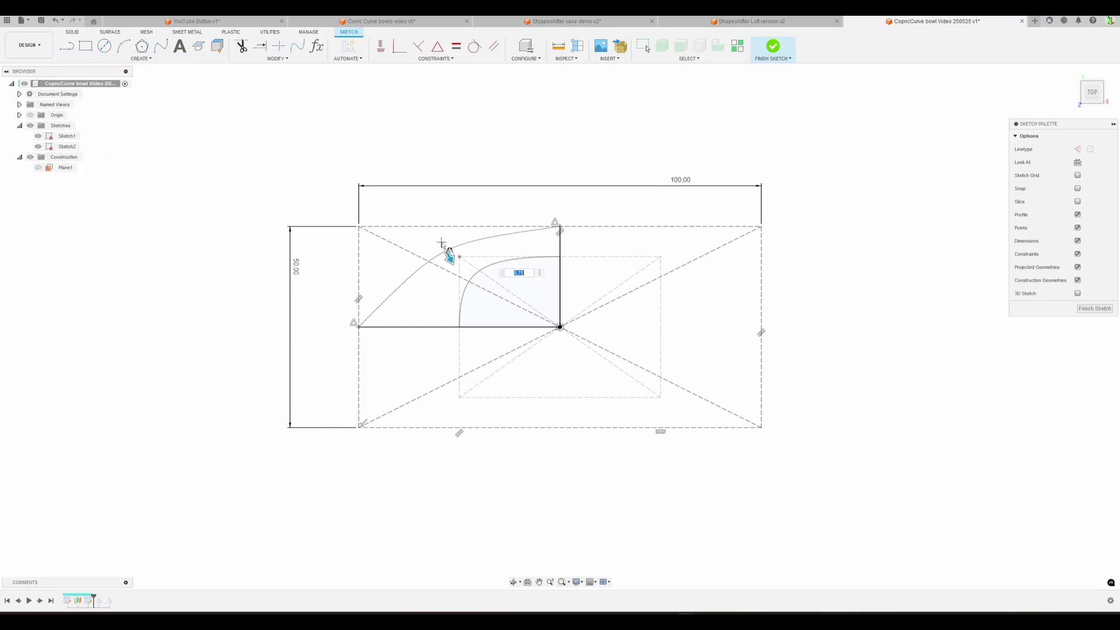
text(co)
key(Return)
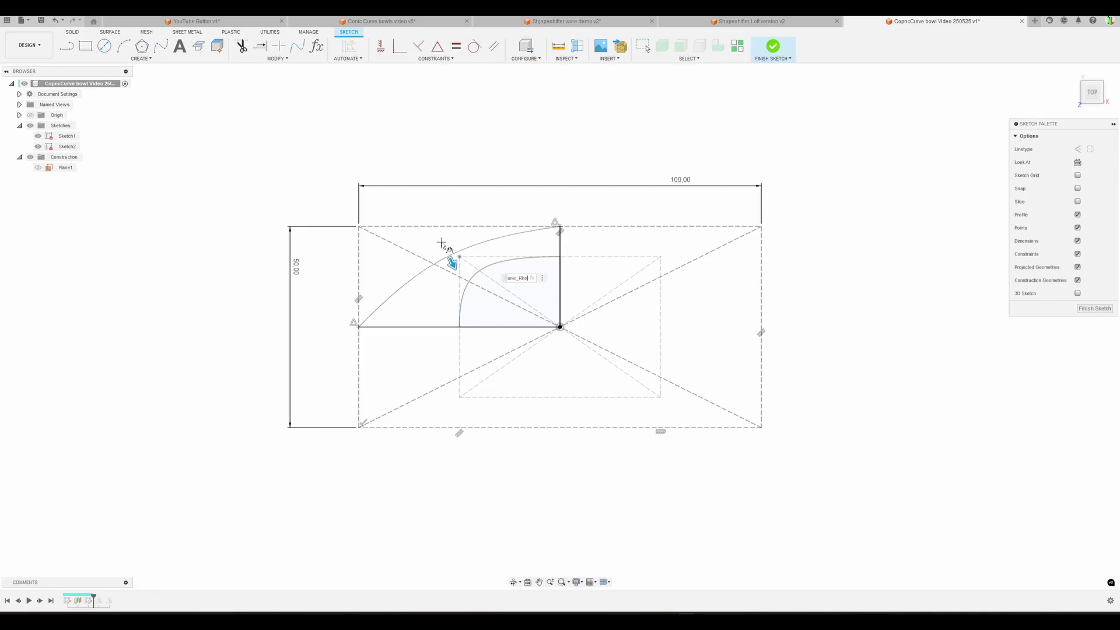
key(Return)
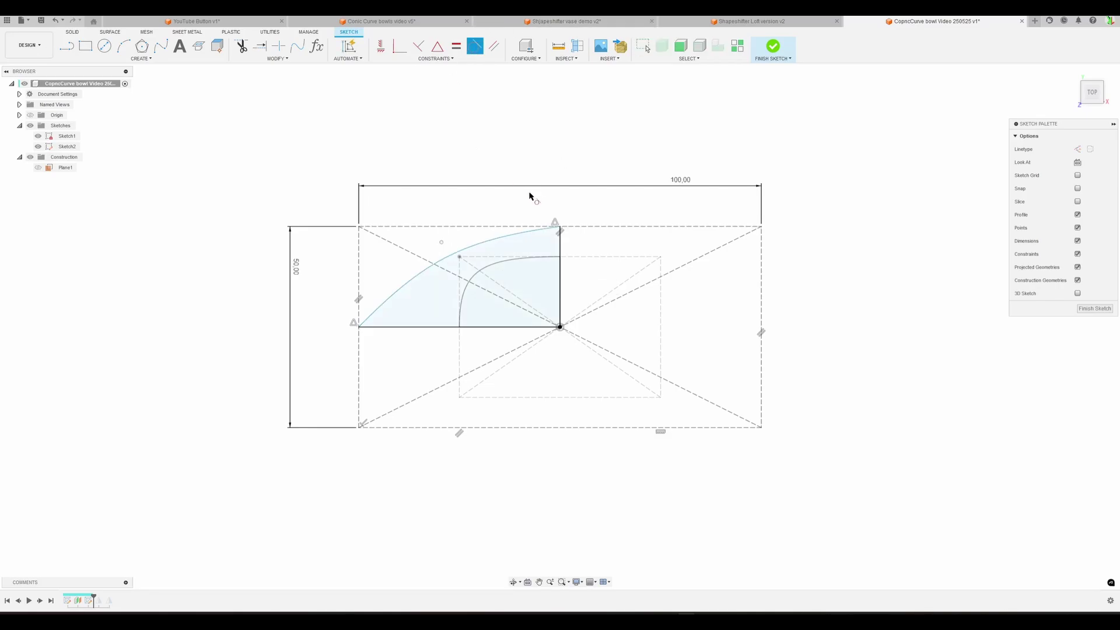
Step: Drag the conic so it bulges fuller toward the top, then finish the upper sketch
click(500, 231)
mouse_move(500, 231)
mouse_down()
mouse_move(474, 257)
mouse_move(413, 275)
mouse_move(358, 260)
mouse_up()
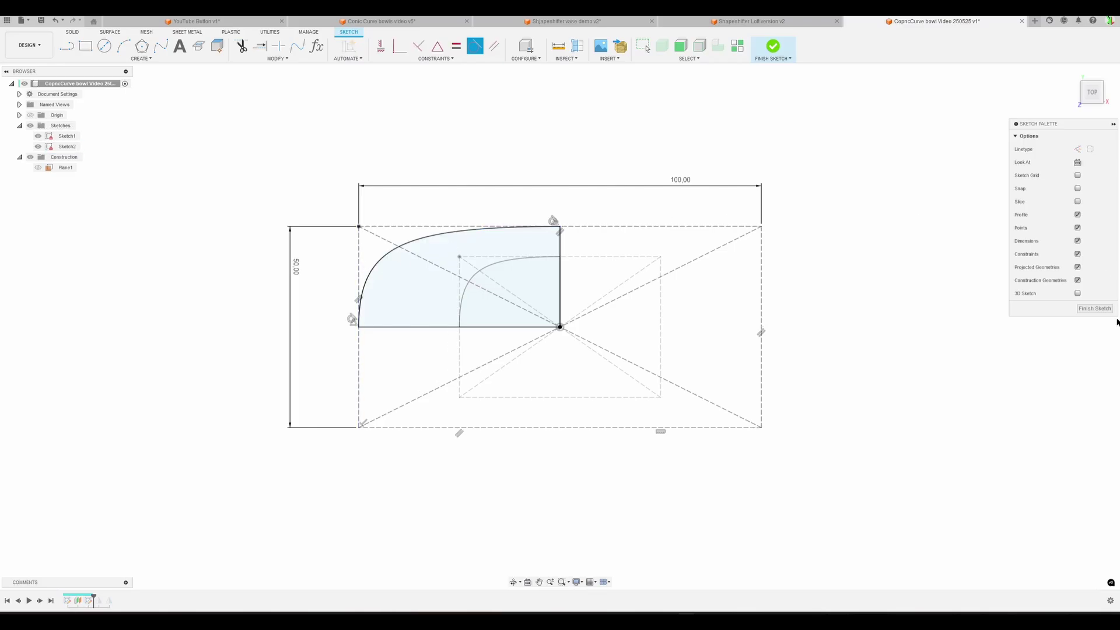
click(1095, 309)
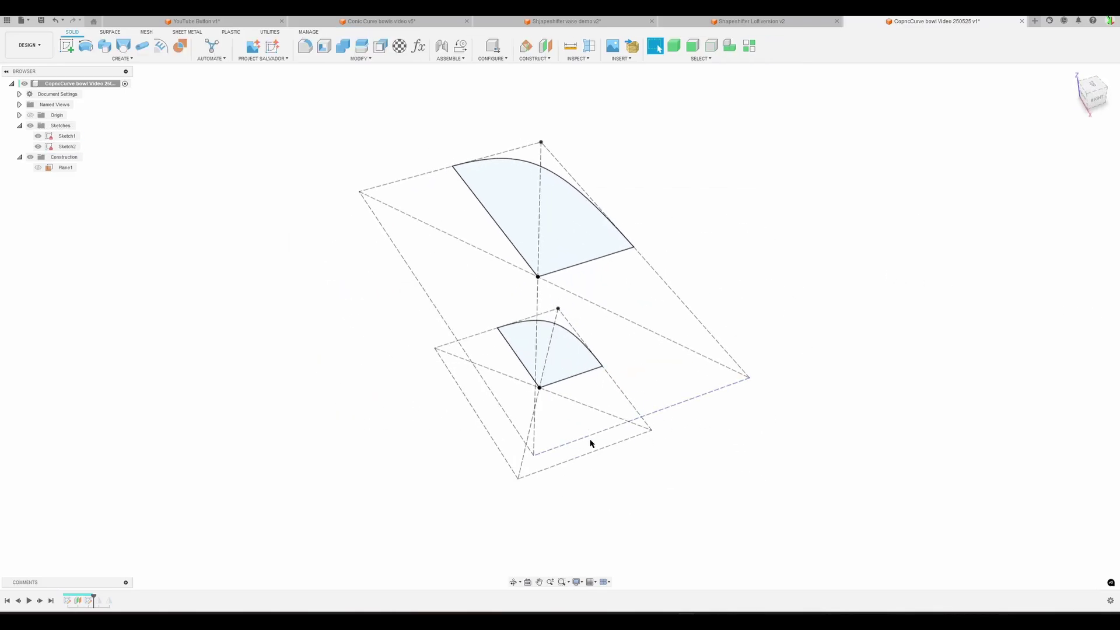
Step: In Change Parameters, set Sketch2's d21 to d1*SideRatio and d20 to d2*SideRatio
click(418, 46)
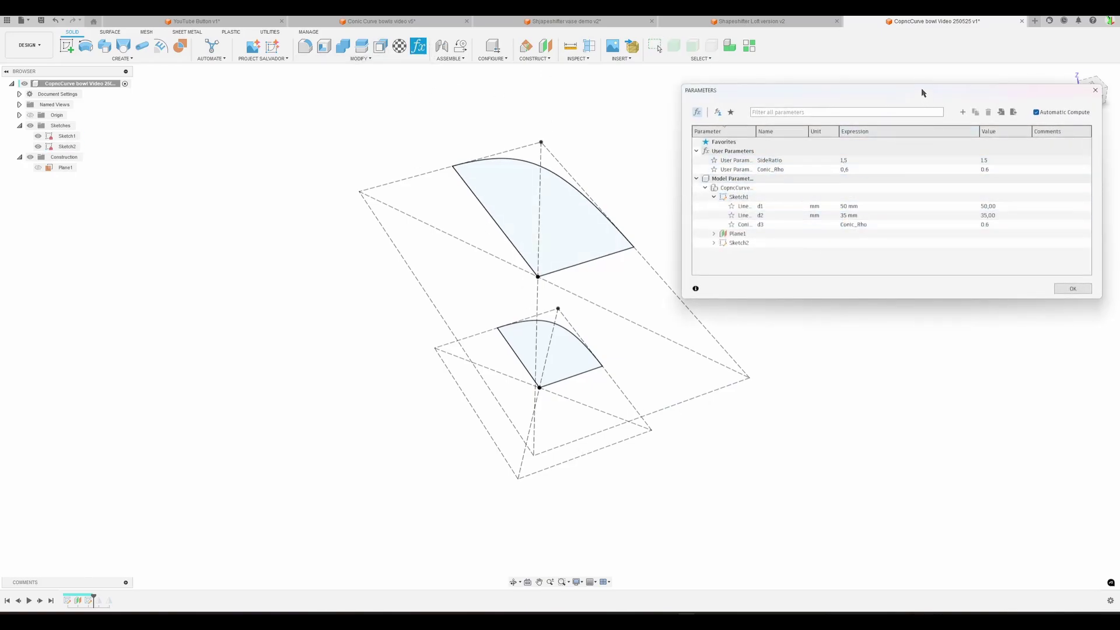
drag(922, 94, 904, 91)
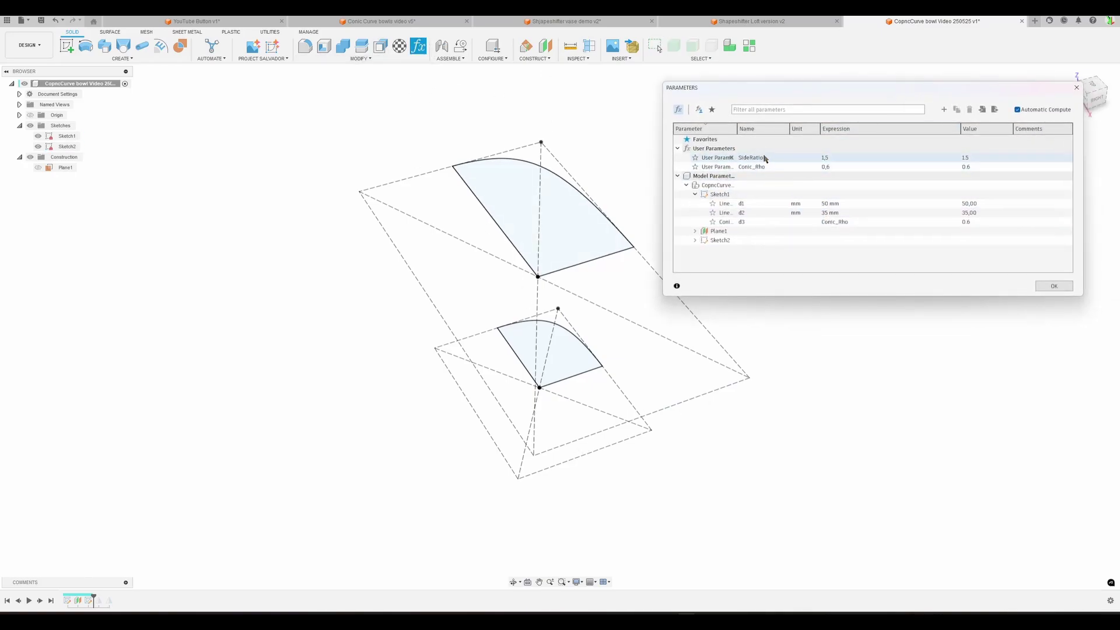
click(695, 241)
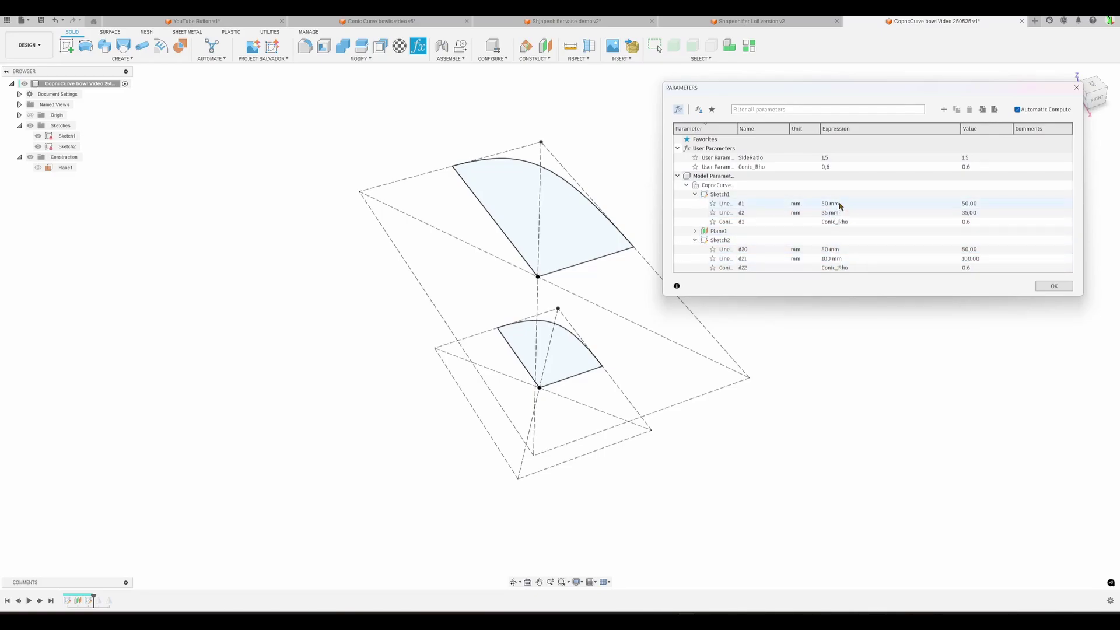
click(875, 259)
text(d1)
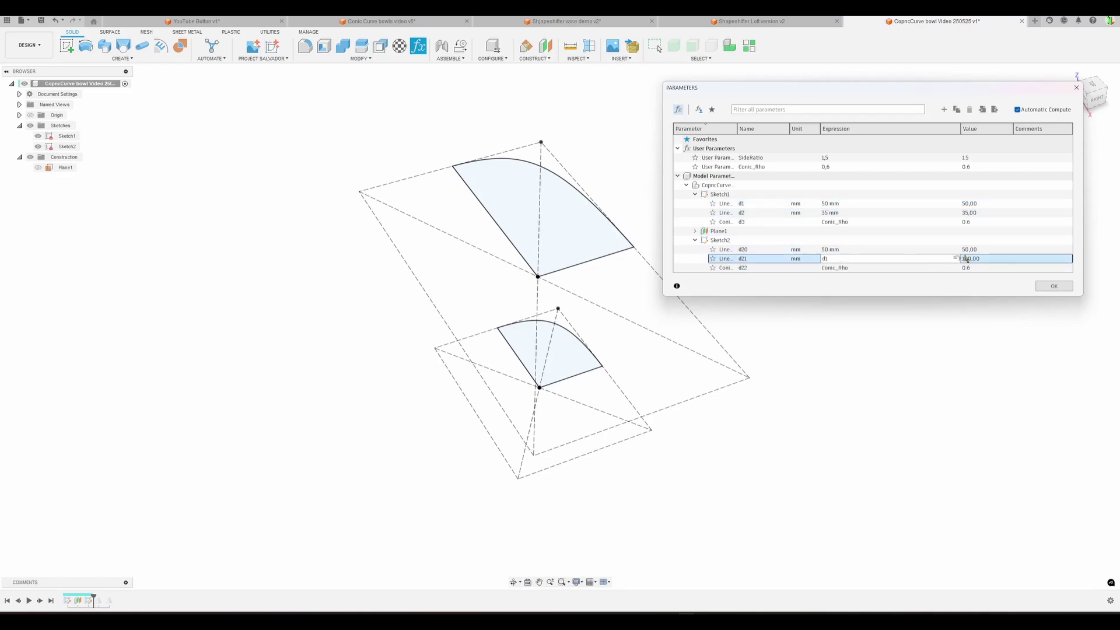
text(*s)
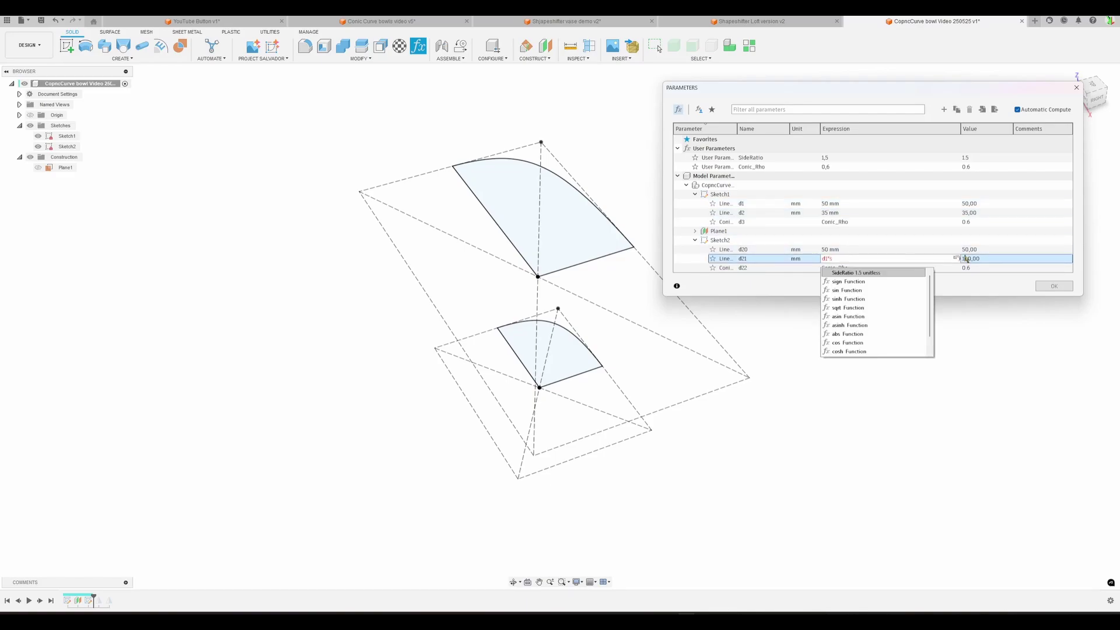
key(Return)
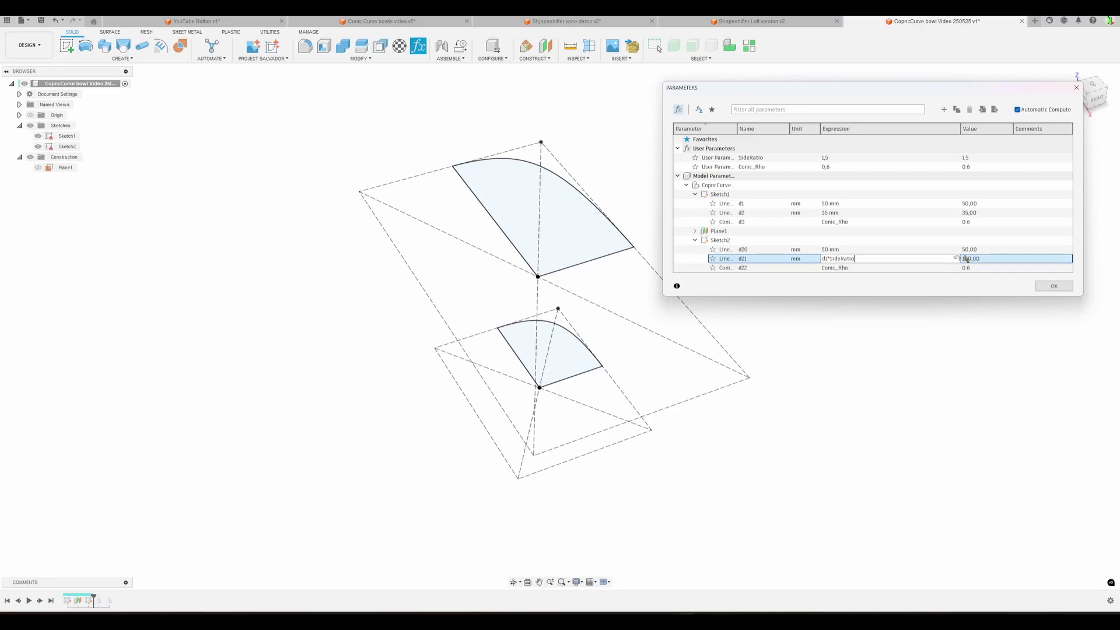
click(860, 249)
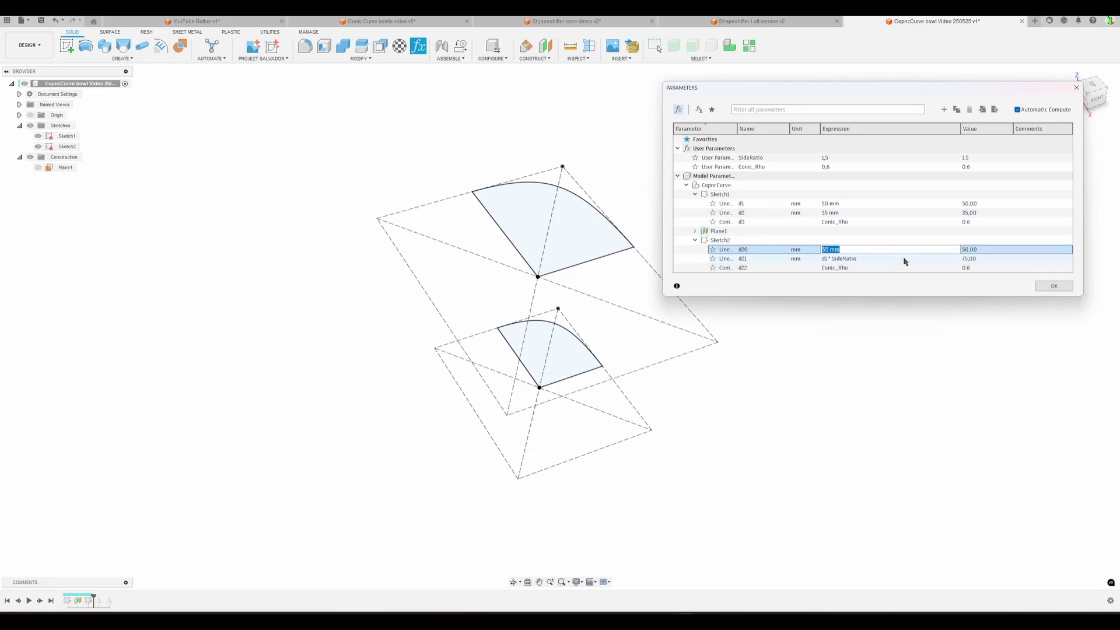
text(d2*s)
key(Return)
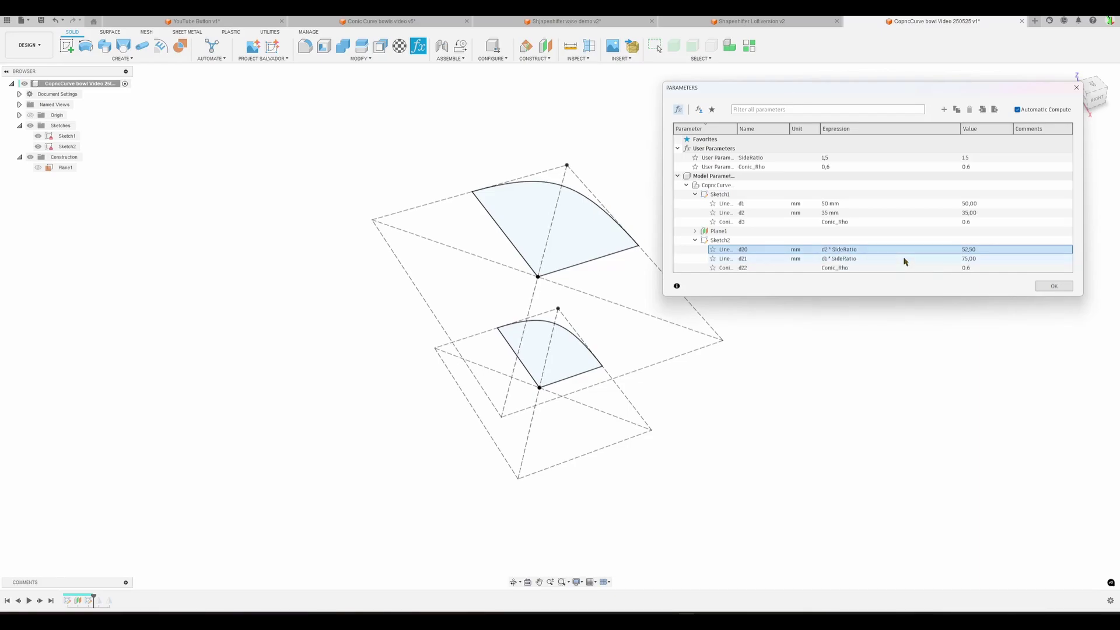
Step: Apply the parameter changes and turn the view so both sketches are visible
click(1053, 286)
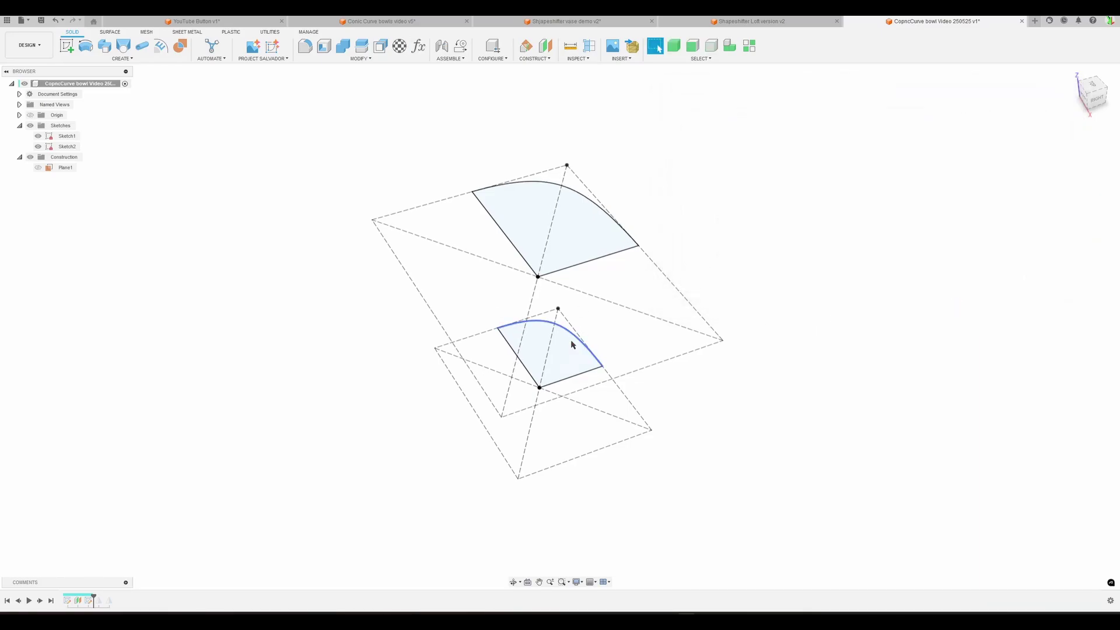
click(570, 344)
mouse_move(569, 344)
shift+middle_down()
mouse_move(665, 303)
mouse_move(613, 338)
mouse_move(630, 344)
shift+middle_up()
click(840, 358)
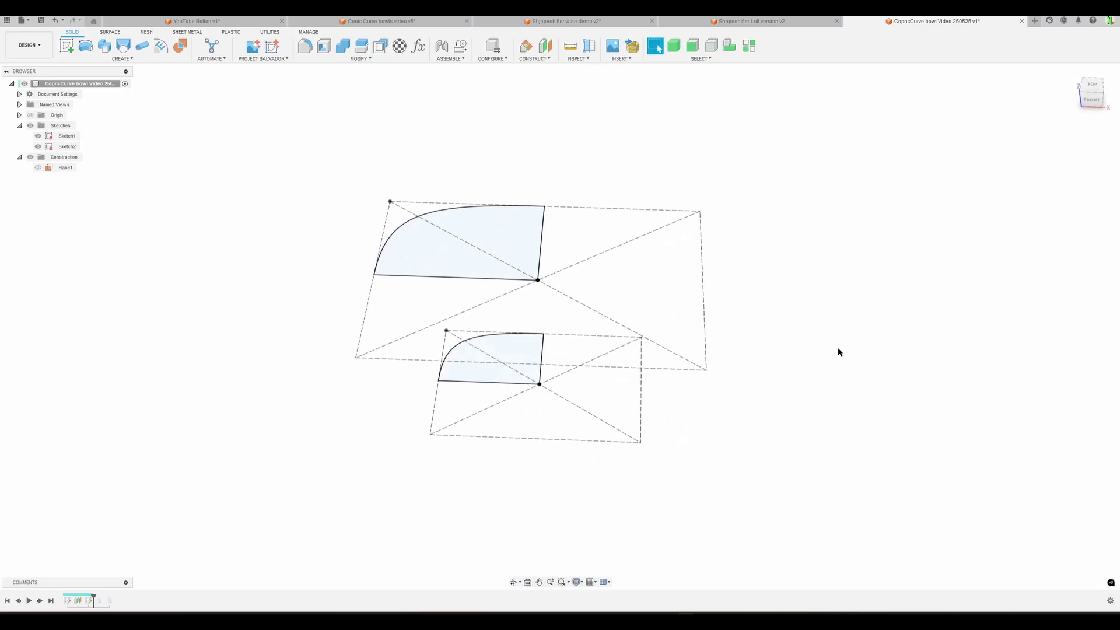
Step: Loft a solid from the lower conic profile up to the upper profile
text(s)
text(loft)
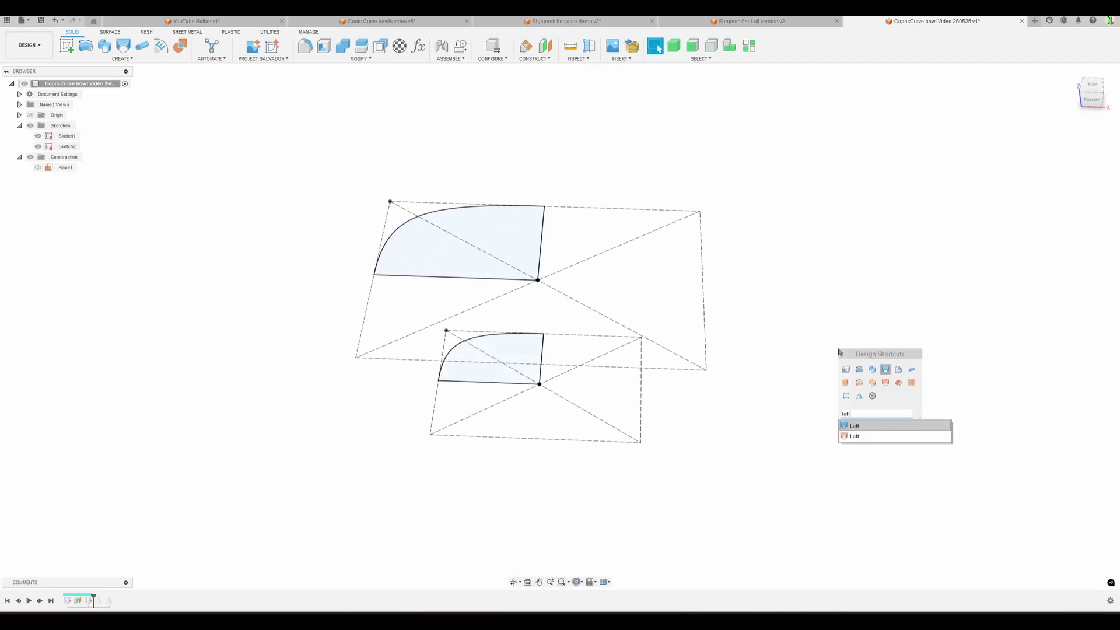
click(873, 429)
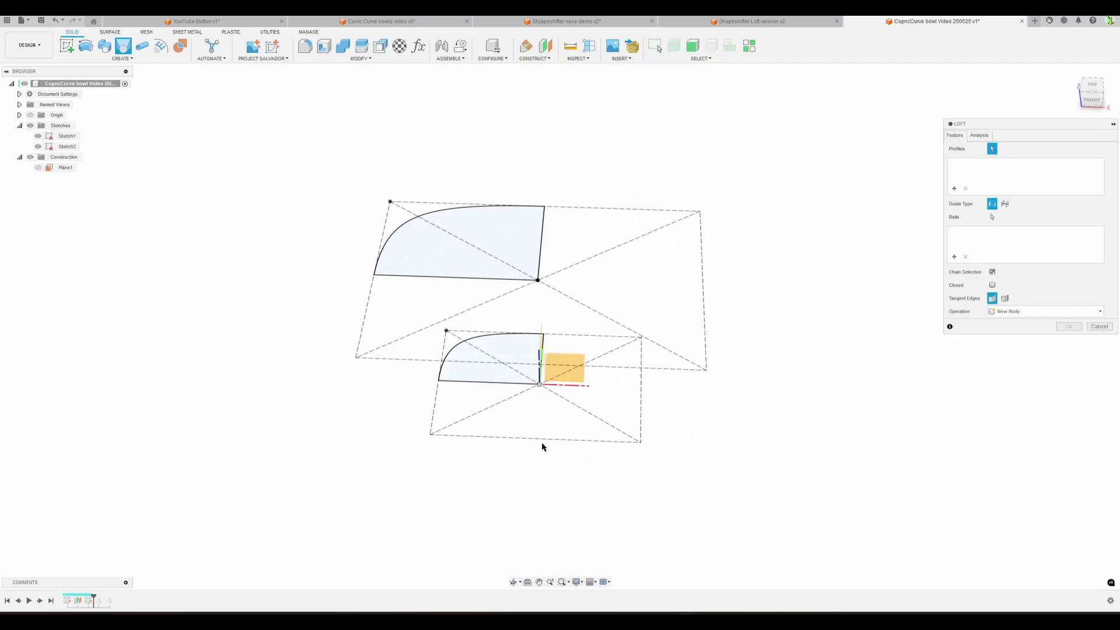
click(487, 372)
click(495, 233)
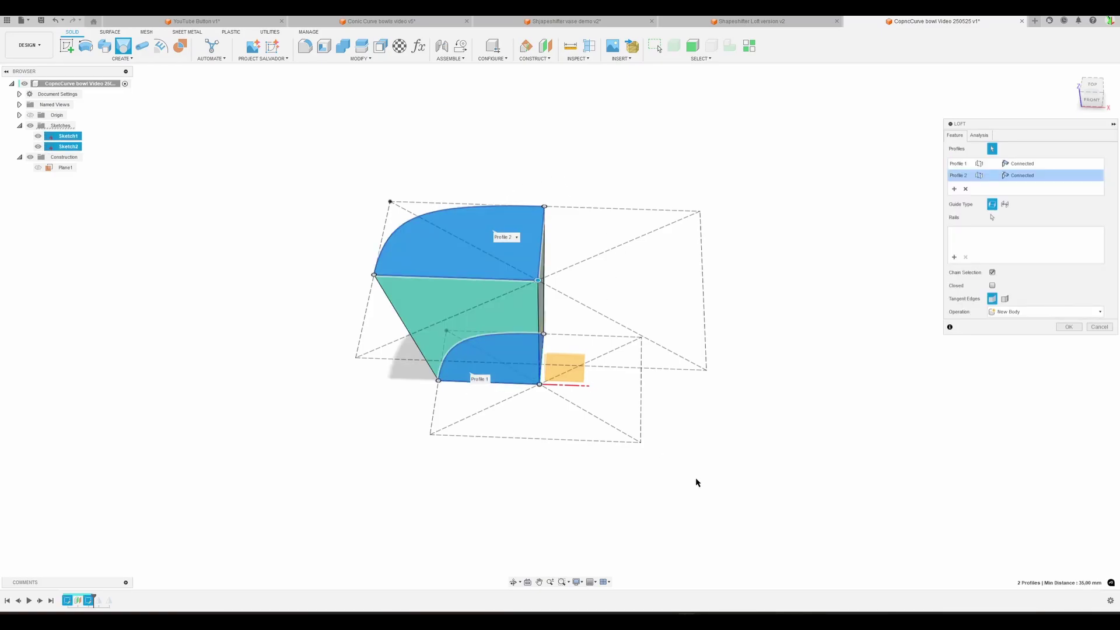
click(1068, 327)
shift+middle_drag(867, 372, 837, 370)
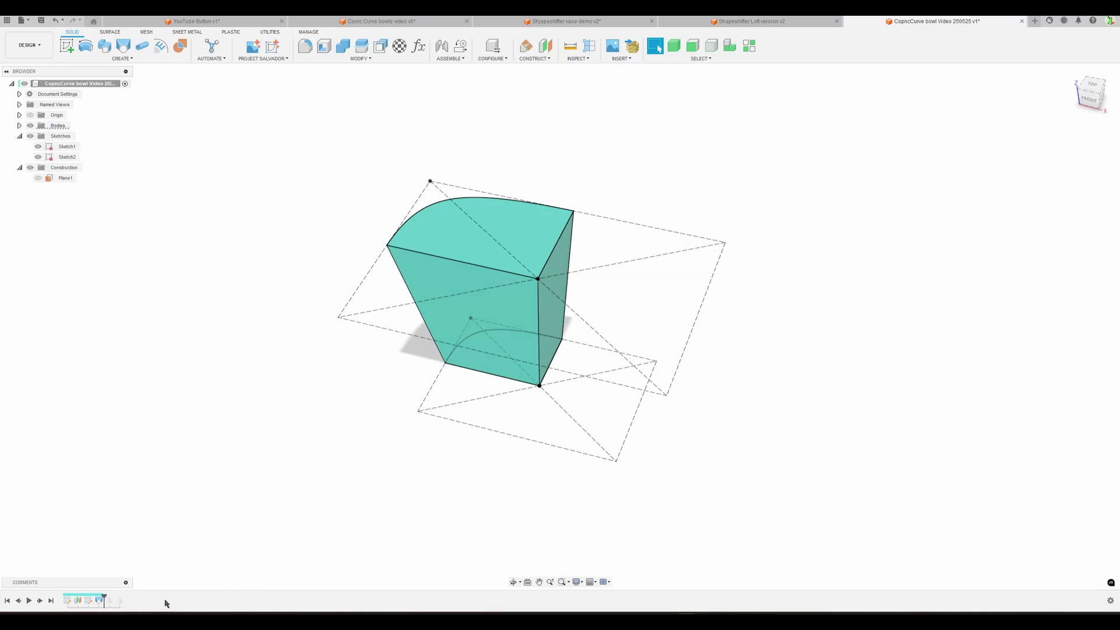
Step: Repair Mirror1 by selecting the lofted body and its mirror plane, joining the halves
click(40, 601)
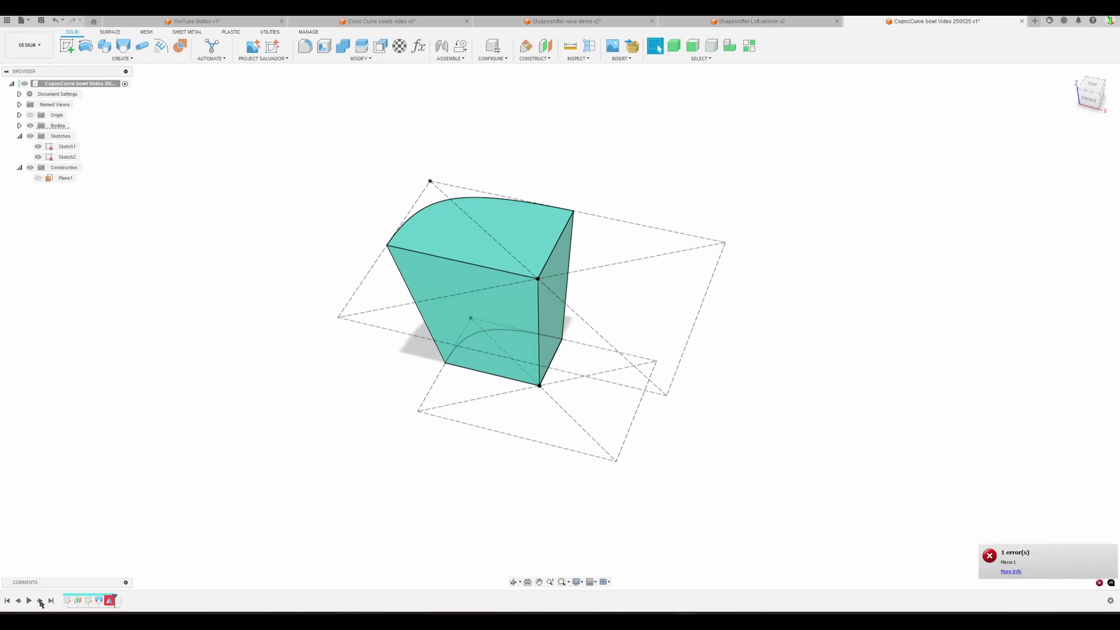
double_click(110, 602)
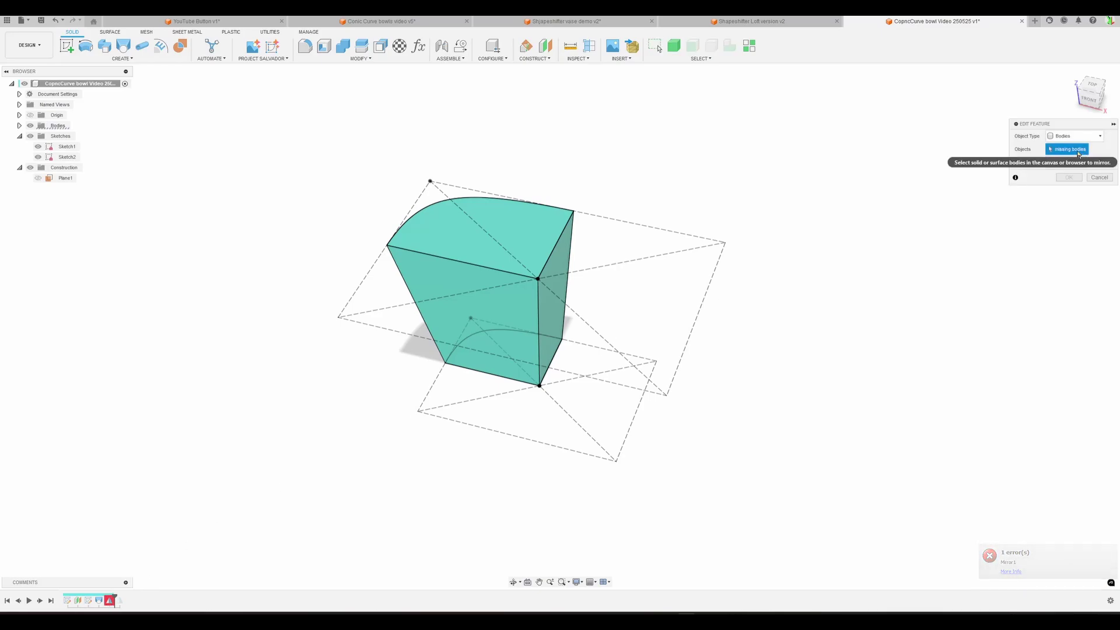
click(551, 292)
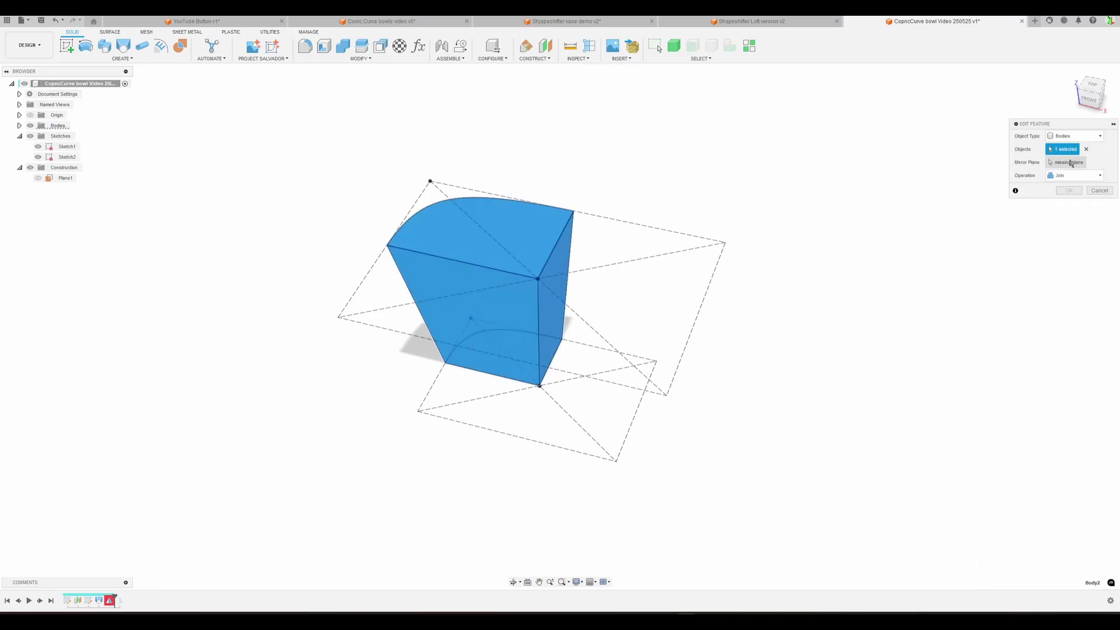
click(610, 297)
click(1069, 190)
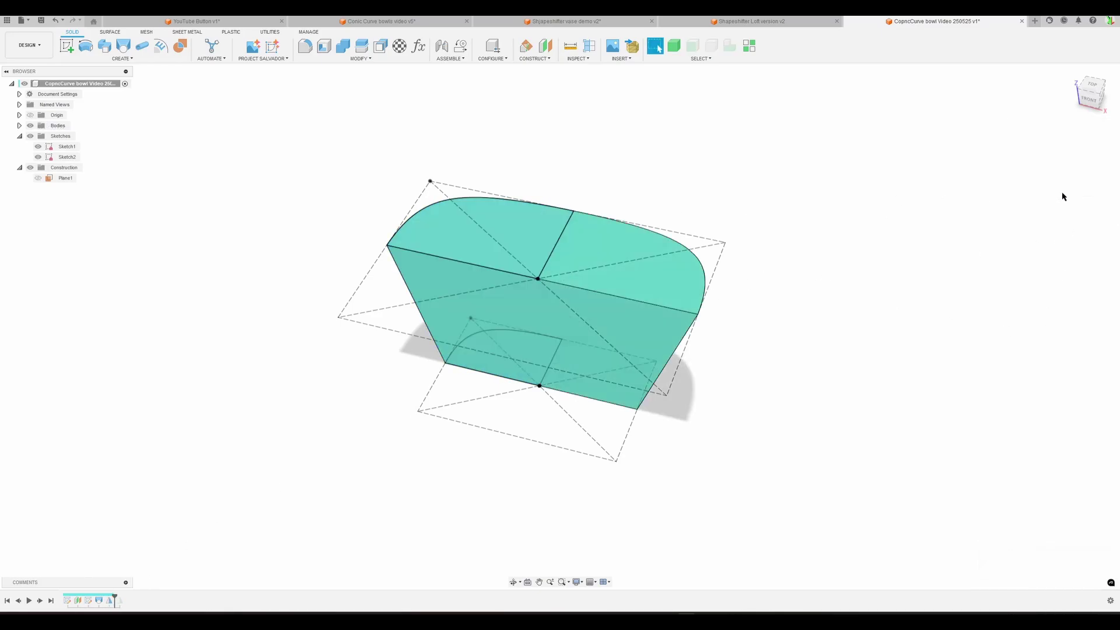
Step: Repair Mirror2 with a new mirror plane to complete the full rounded-rectangle body
click(43, 601)
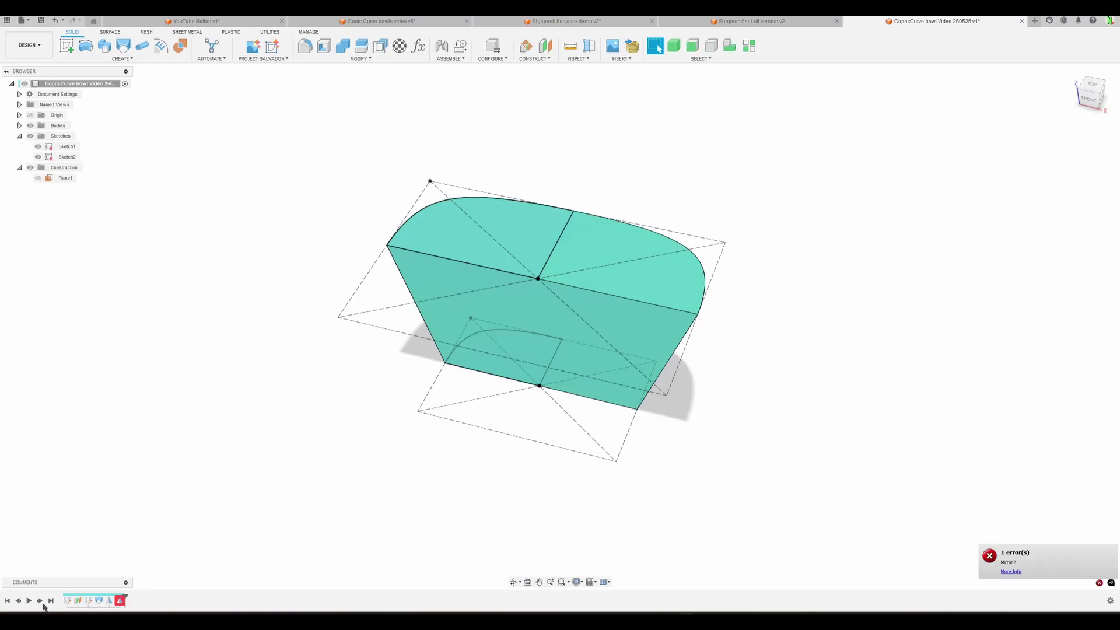
double_click(120, 601)
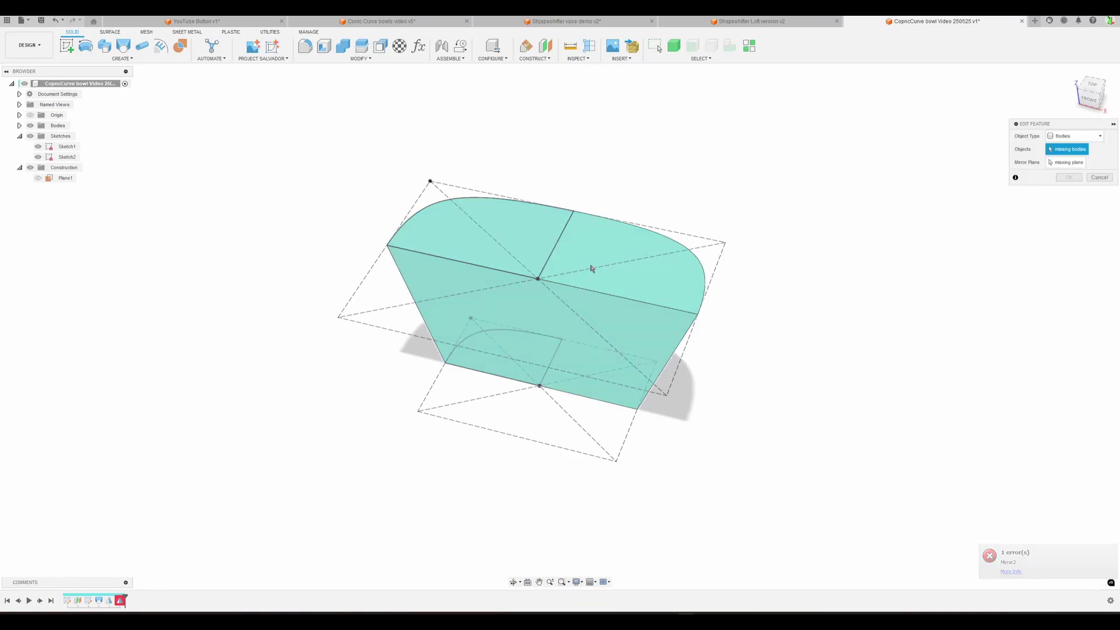
click(1064, 163)
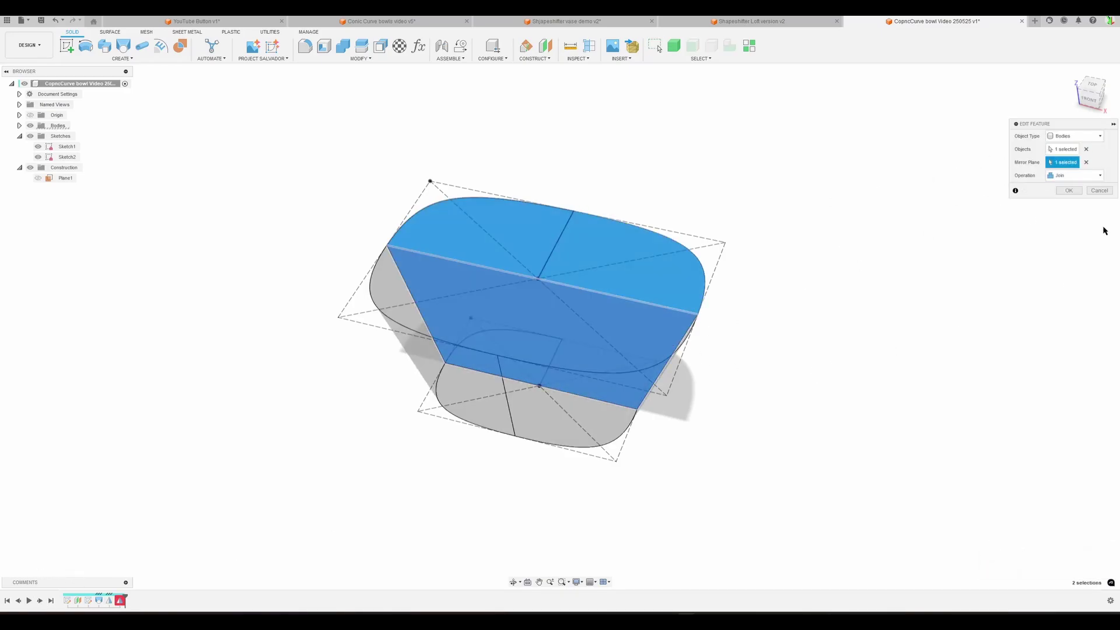
click(1068, 190)
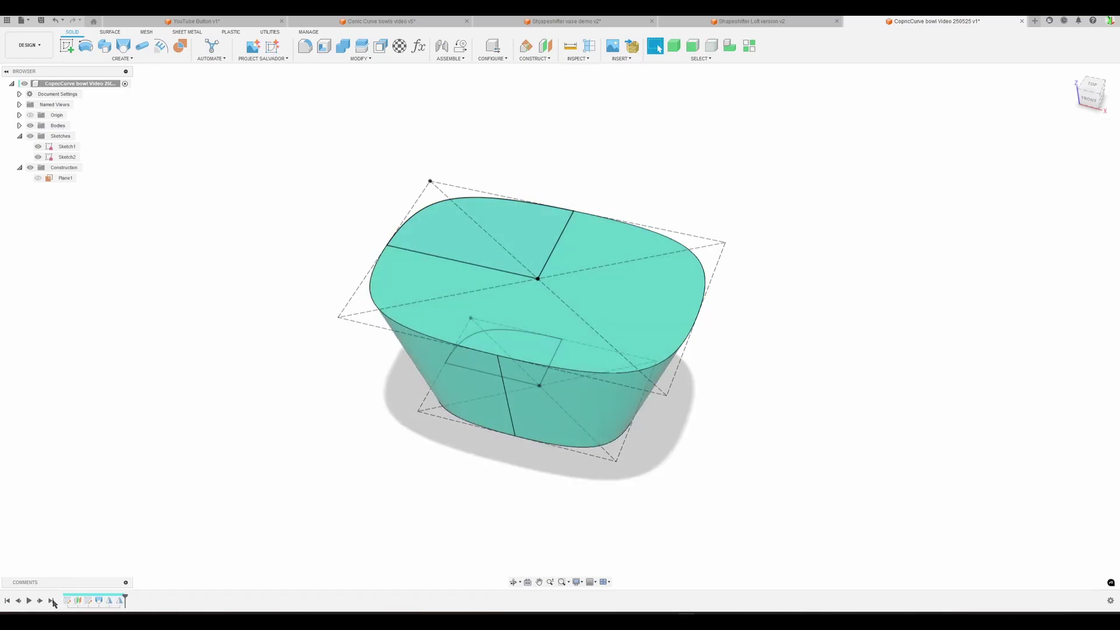
Step: Shell the body open at the top face with a 1 mm wall thickness
mouse_move(981, 368)
shift+middle_down()
mouse_move(970, 348)
mouse_move(970, 361)
shift+middle_up()
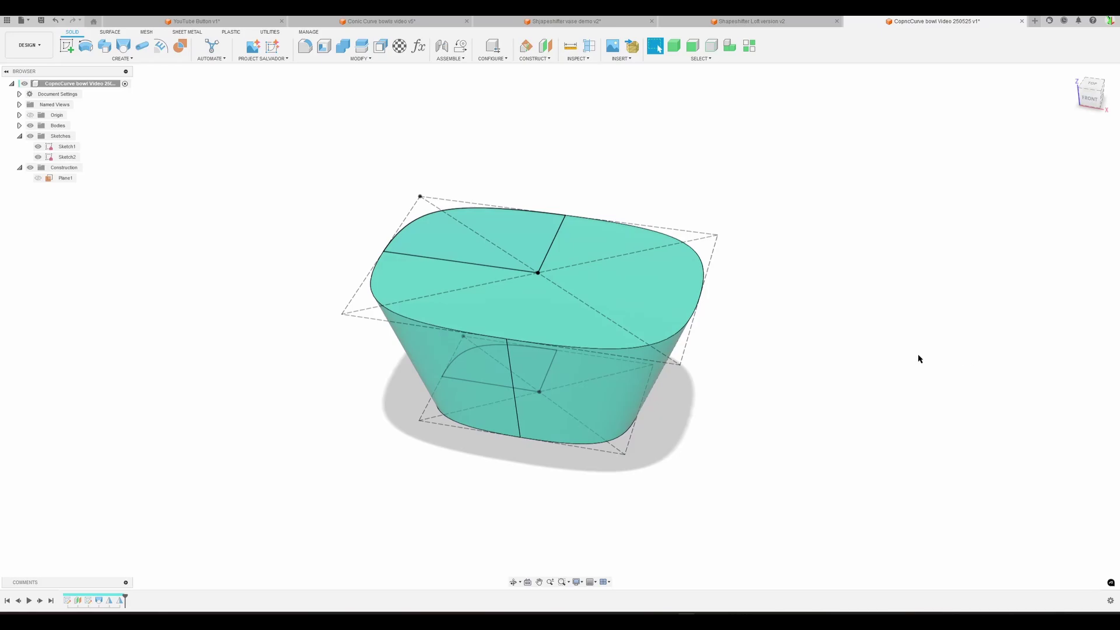
text(sshe)
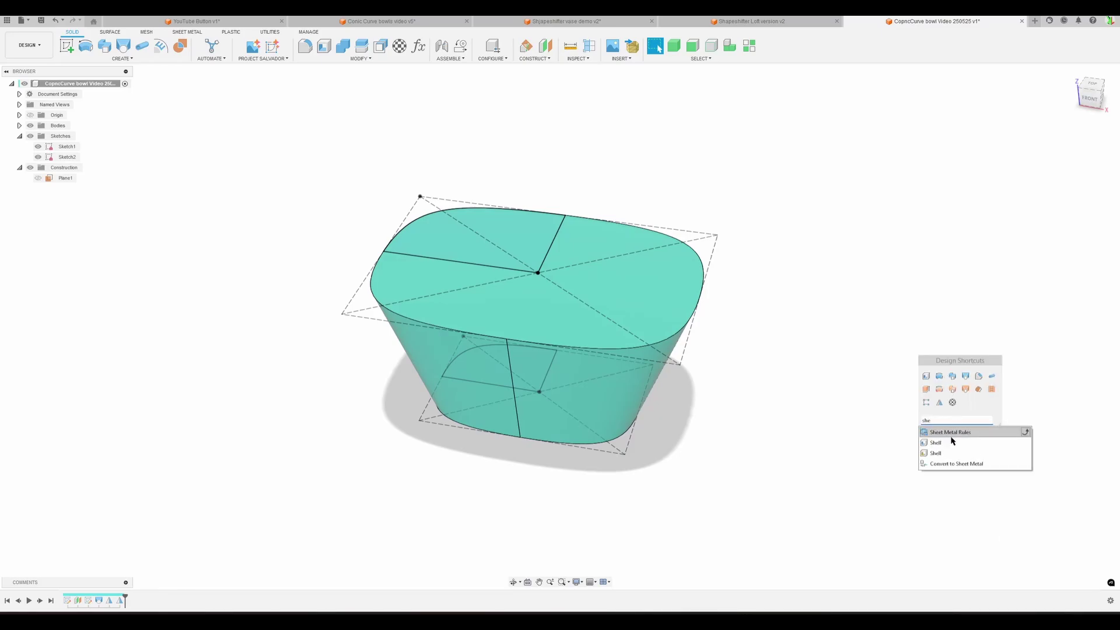
click(946, 446)
click(645, 300)
text(1)
key(Return)
Step: Offset the bowl's inner floor face by 1 mm
text(s)
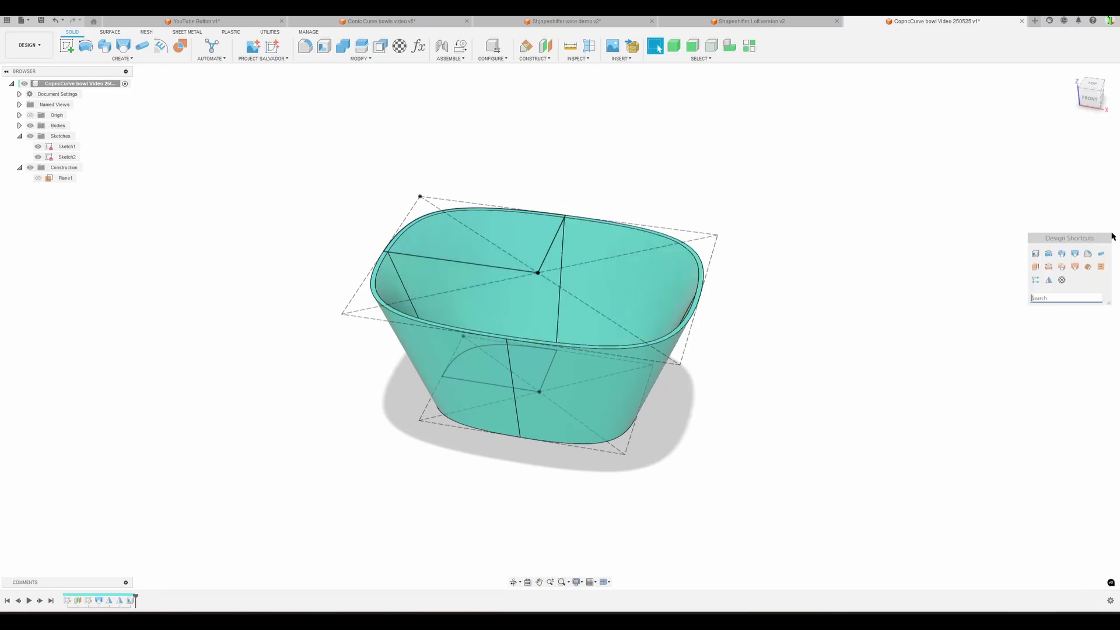
text(offs)
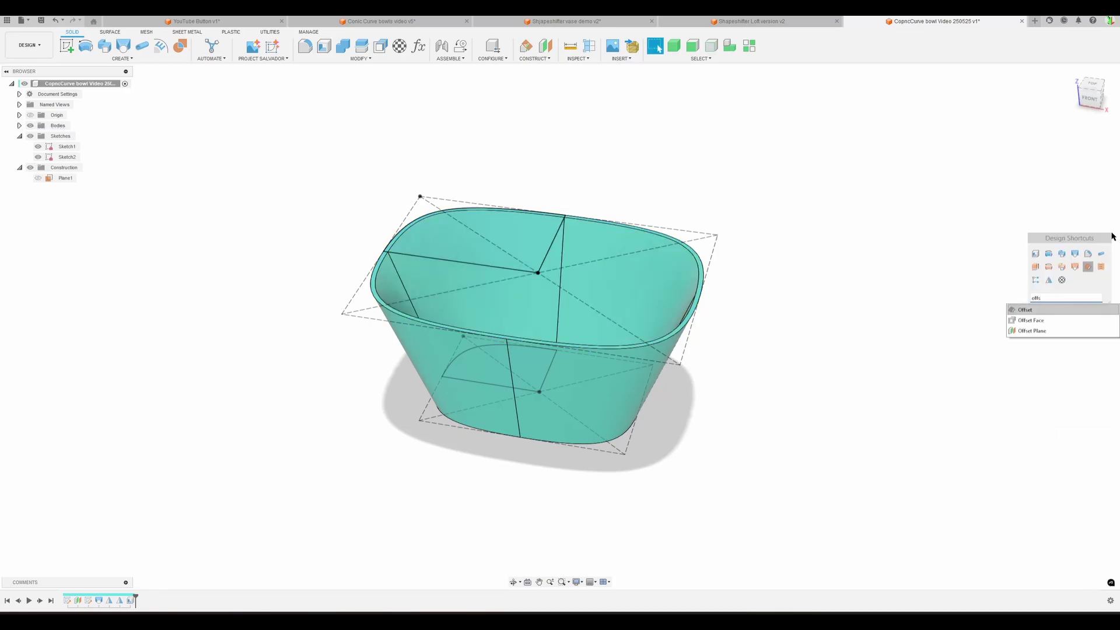
click(1024, 320)
shift+middle_drag(904, 304, 576, 370)
click(576, 370)
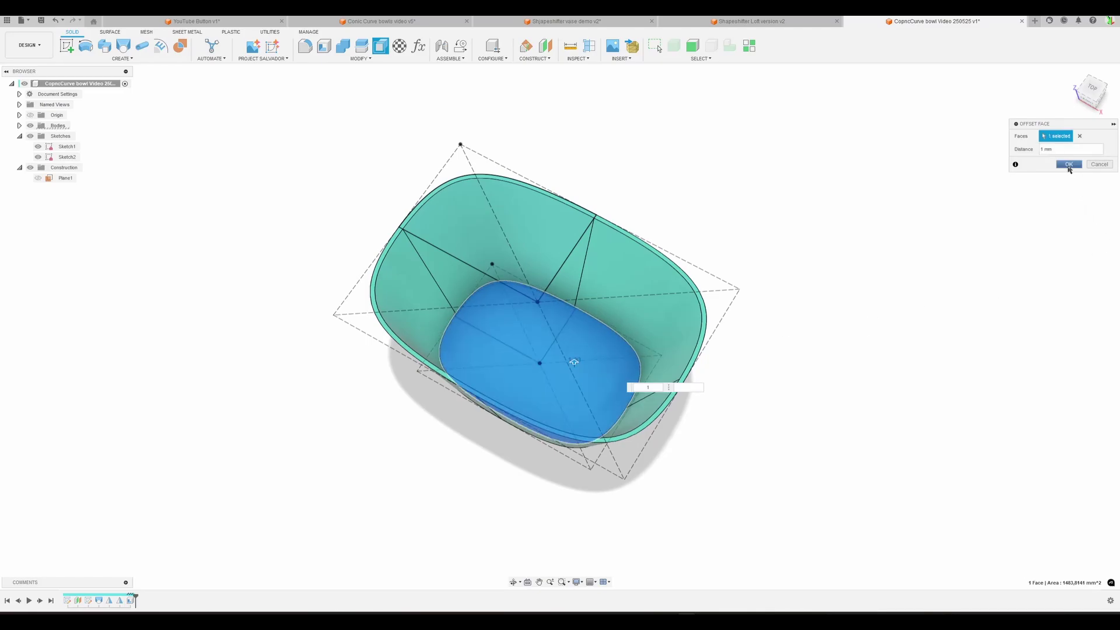
click(1069, 164)
Step: Hide Sketch1 and Sketch2 and fillet the inner floor edge loop at 2 mm
key(f)
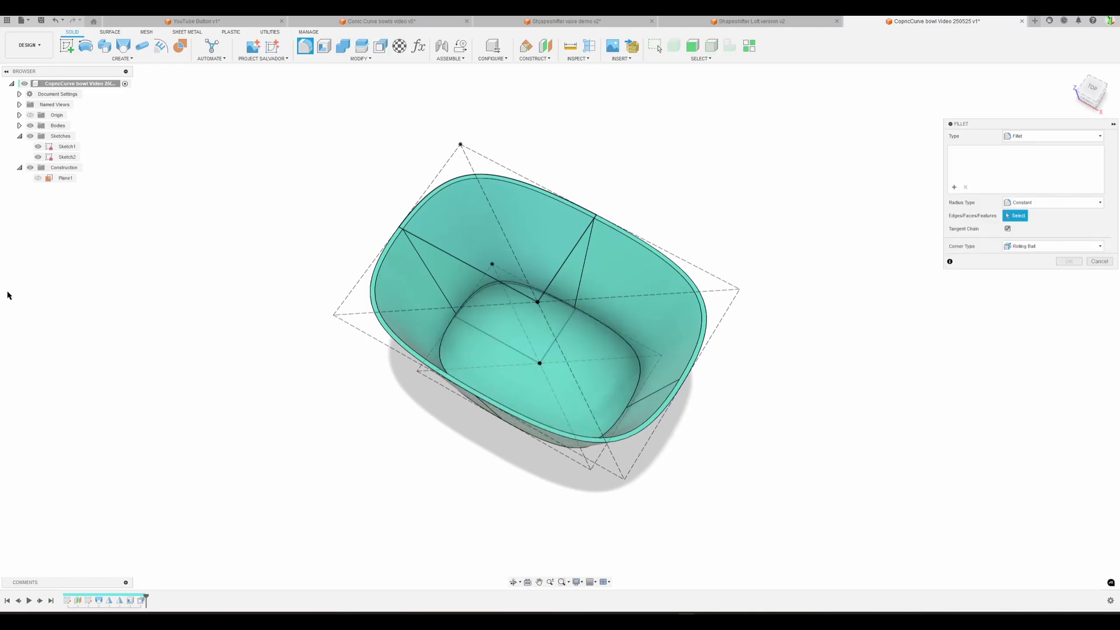
click(38, 157)
click(38, 146)
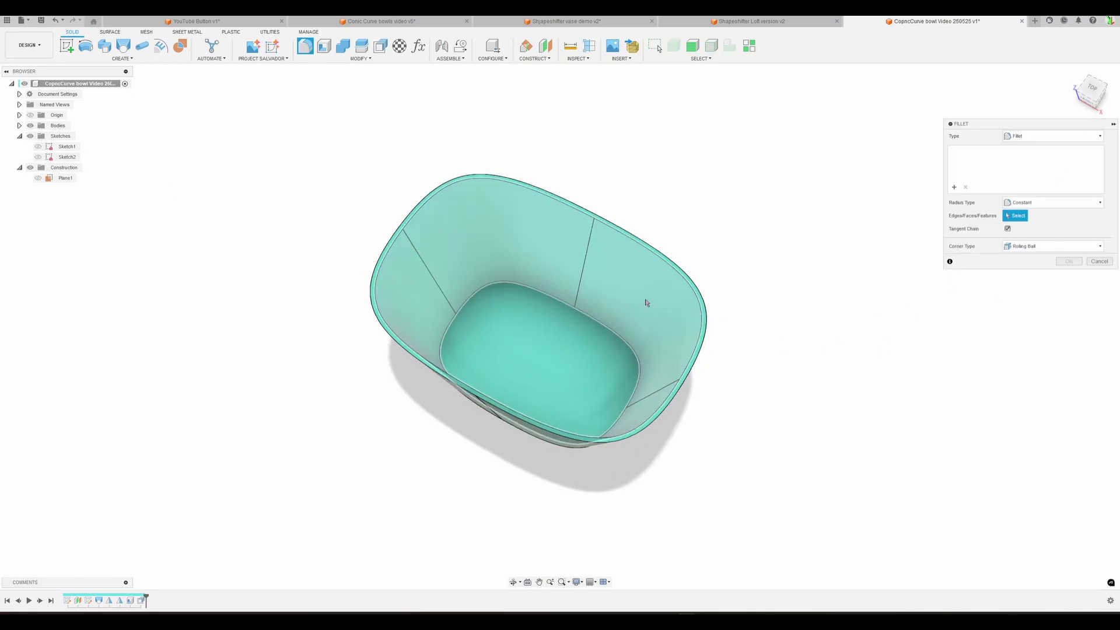
click(567, 300)
text(2)
key(Return)
Step: Chamfer the bowl's outer bottom edge loop by 0.5 mm
text(s)
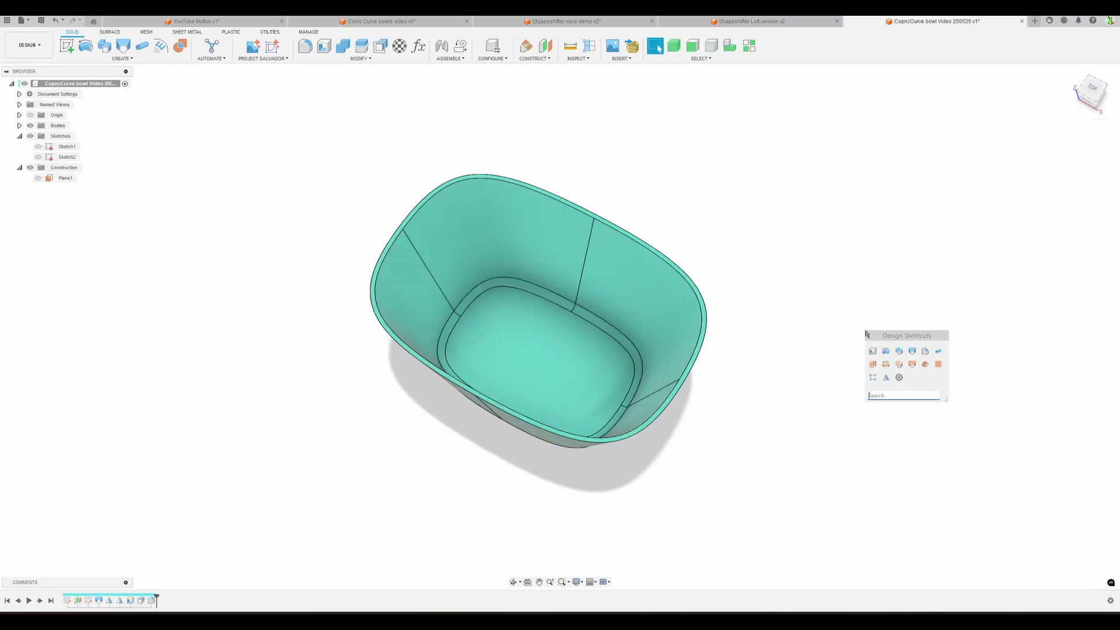
text(cha)
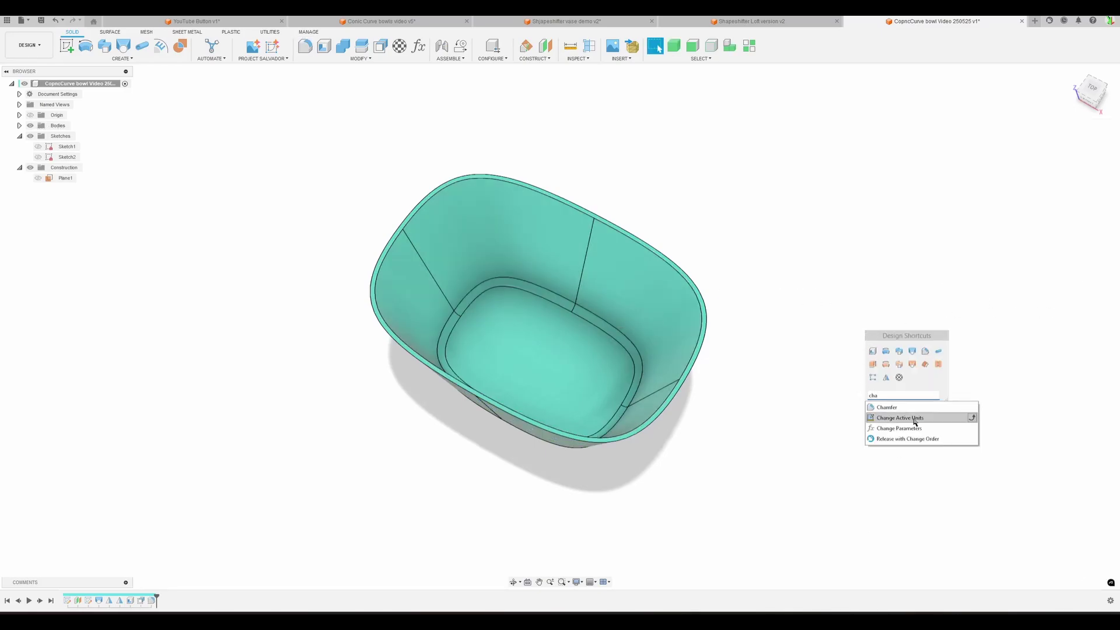
click(883, 418)
shift+middle_drag(883, 417, 615, 393)
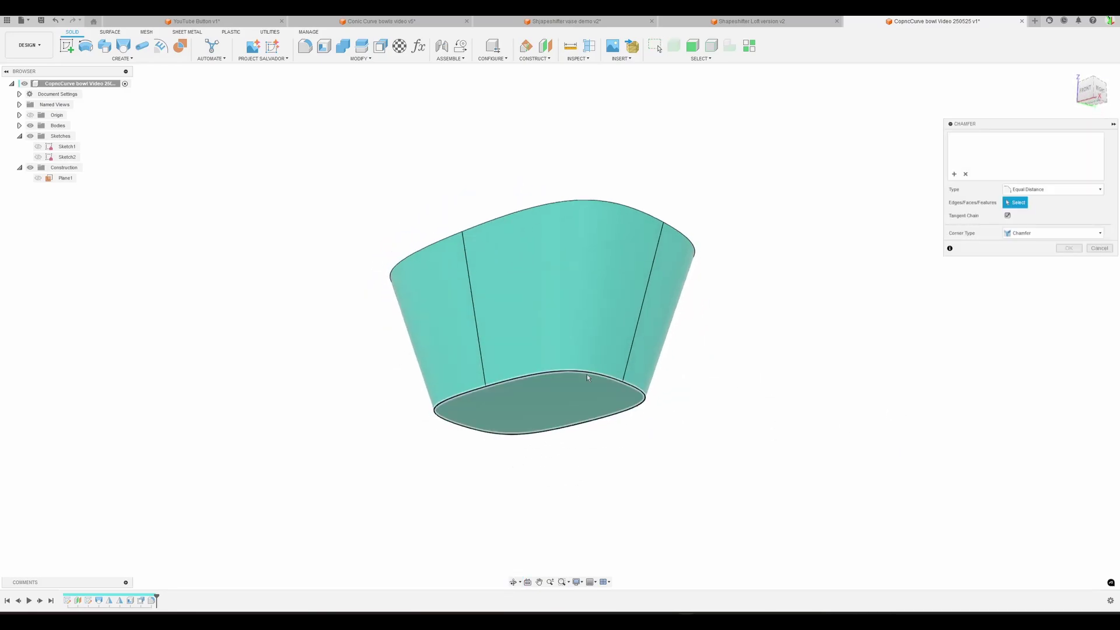
click(604, 379)
text(0,5)
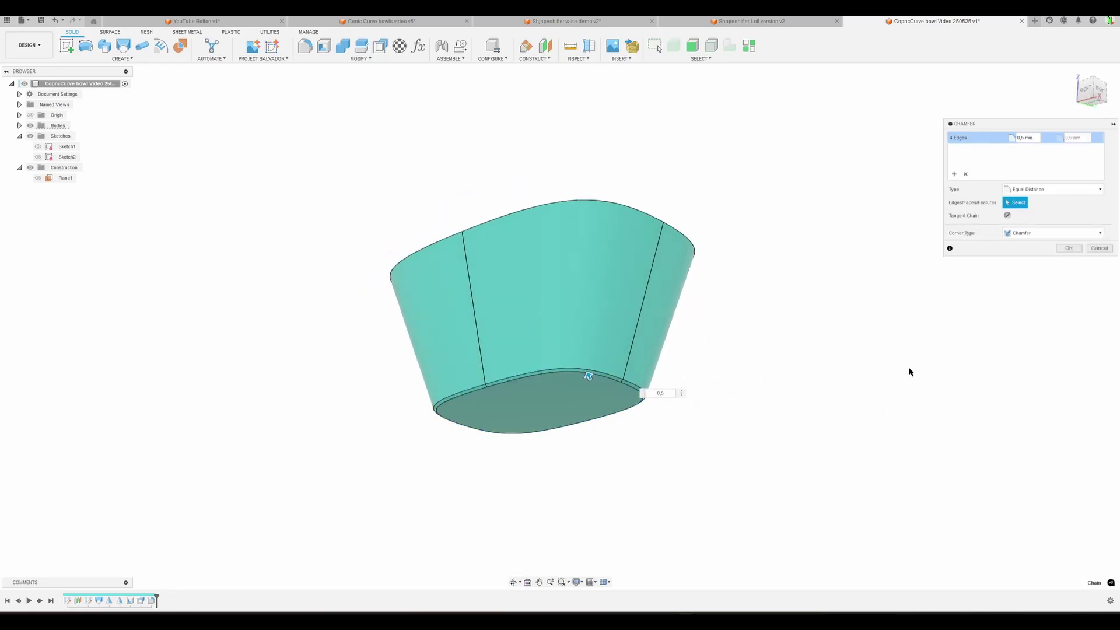
click(1057, 249)
shift+middle_drag(740, 280, 710, 338)
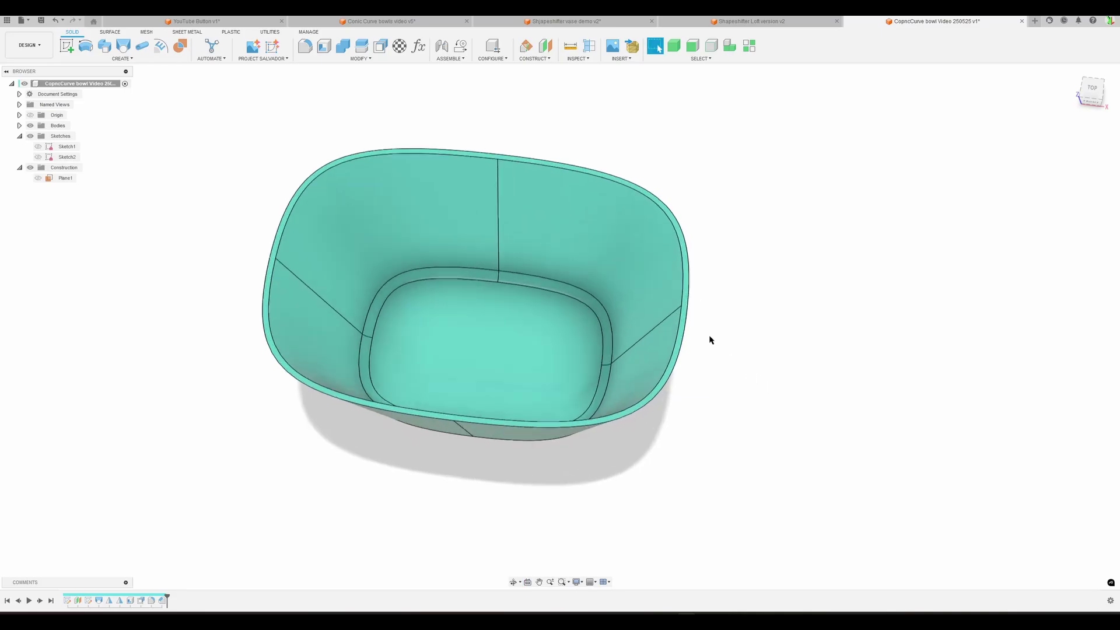
Step: In the parameters list, change Conic_Rho to 0.35, then to 0.9
click(420, 47)
drag(782, 95, 904, 130)
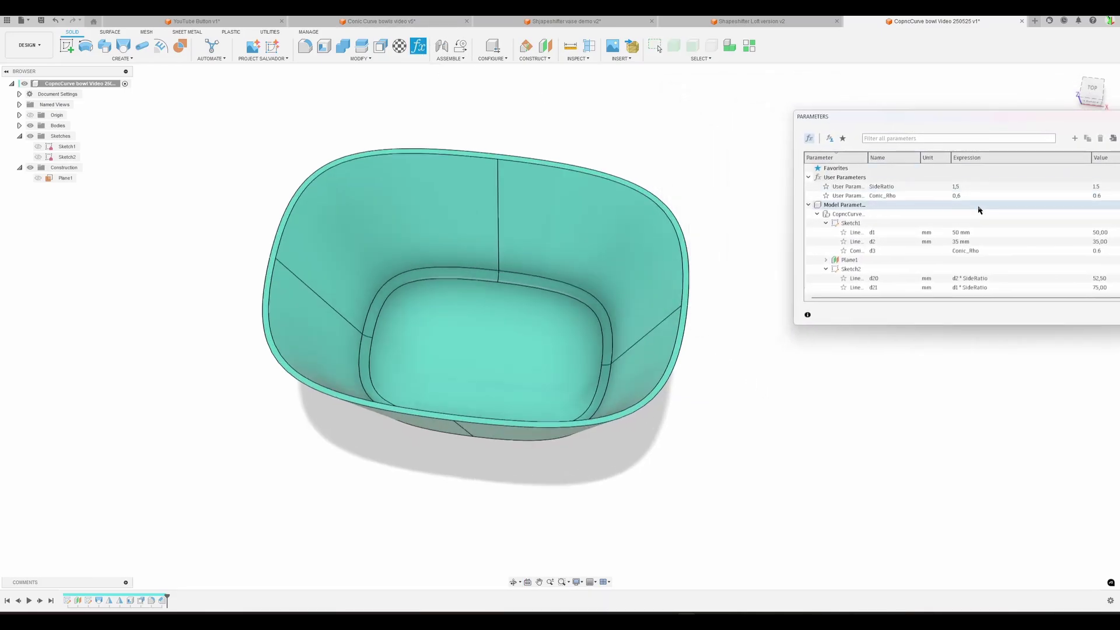
double_click(980, 199)
text(0,)
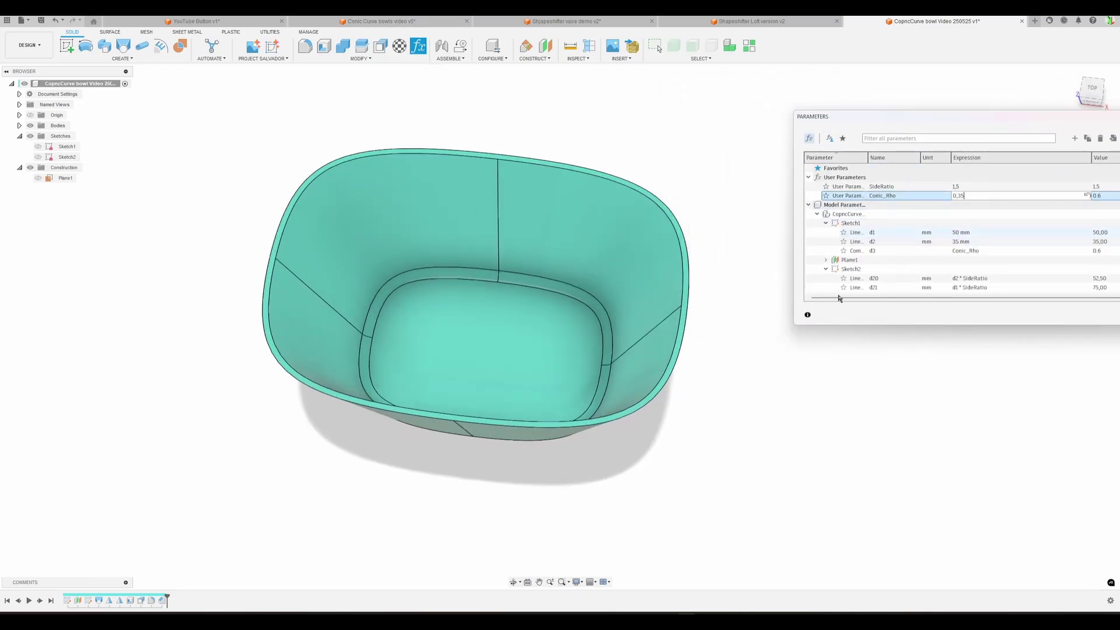
text(35)
key(Return)
shift+middle_drag(770, 418, 759, 350)
click(971, 199)
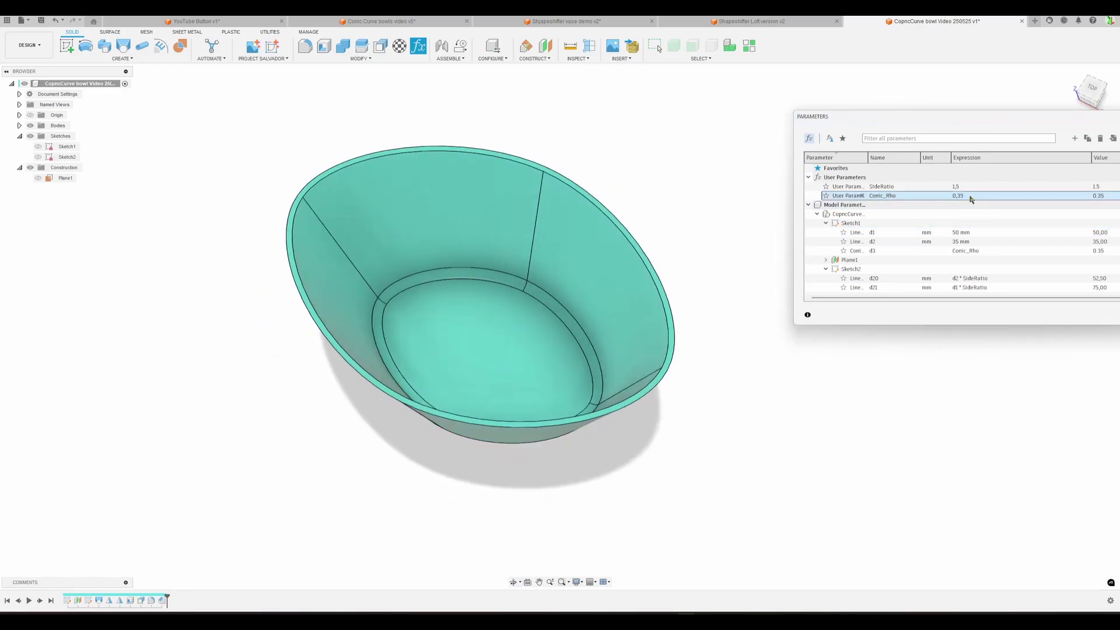
text(0,9)
key(Return)
shift+middle_drag(738, 448, 743, 417)
Step: Set SideRatio to 1.2 and close the parameters list
click(955, 186)
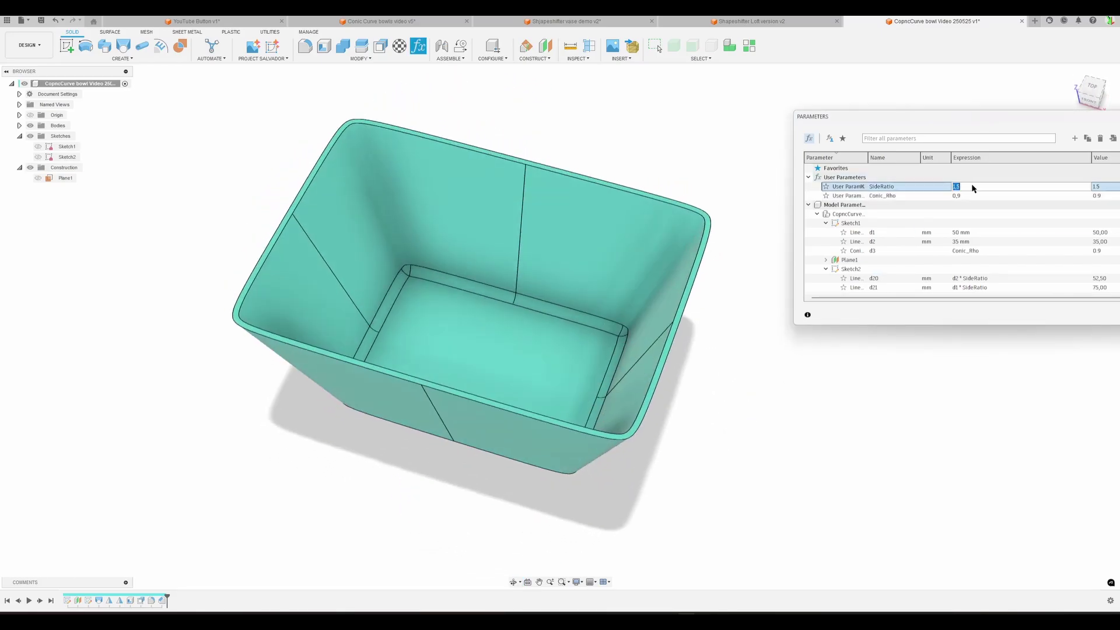
key(Return)
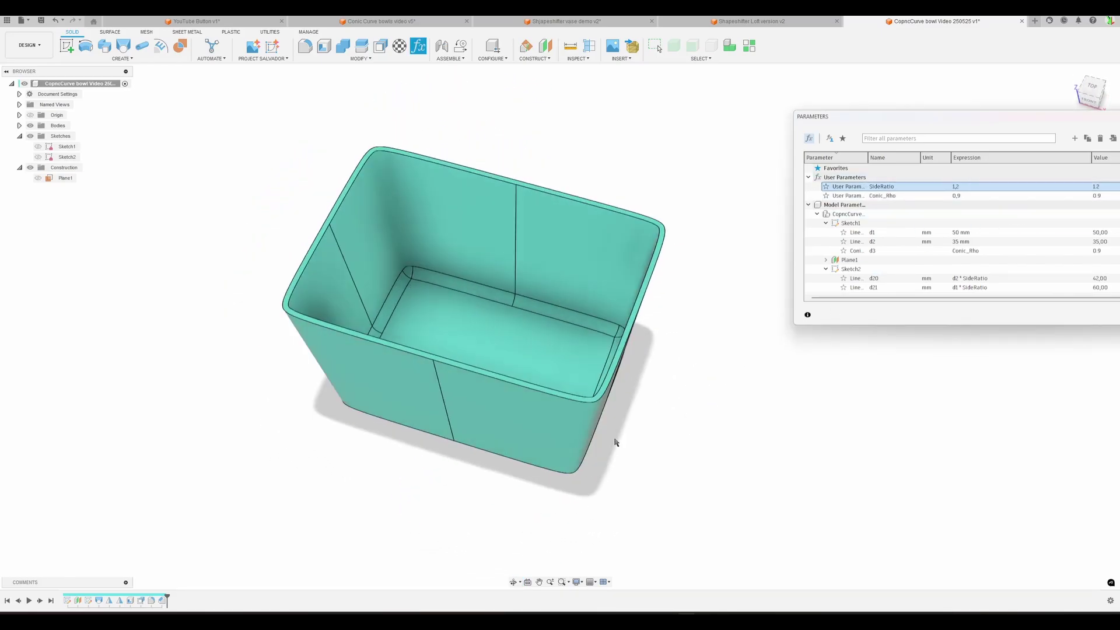
shift+middle_drag(613, 443, 735, 373)
drag(1034, 121, 738, 99)
click(890, 293)
shift+middle_drag(775, 342, 772, 365)
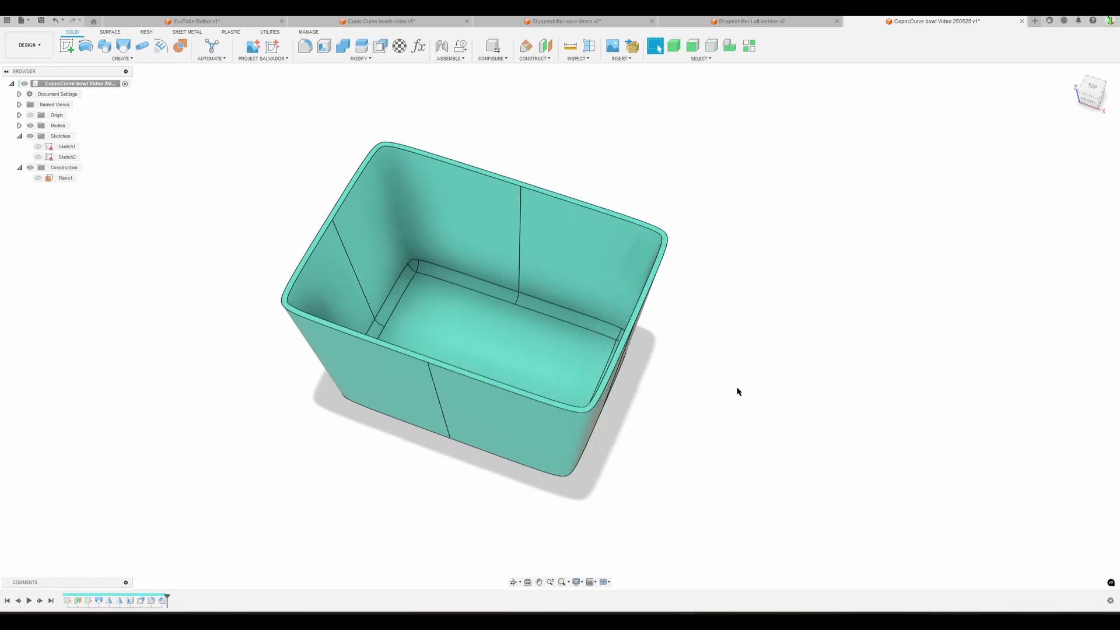
mouse_move(765, 411)
shift+middle_down()
mouse_move(755, 373)
mouse_move(760, 395)
shift+middle_up()
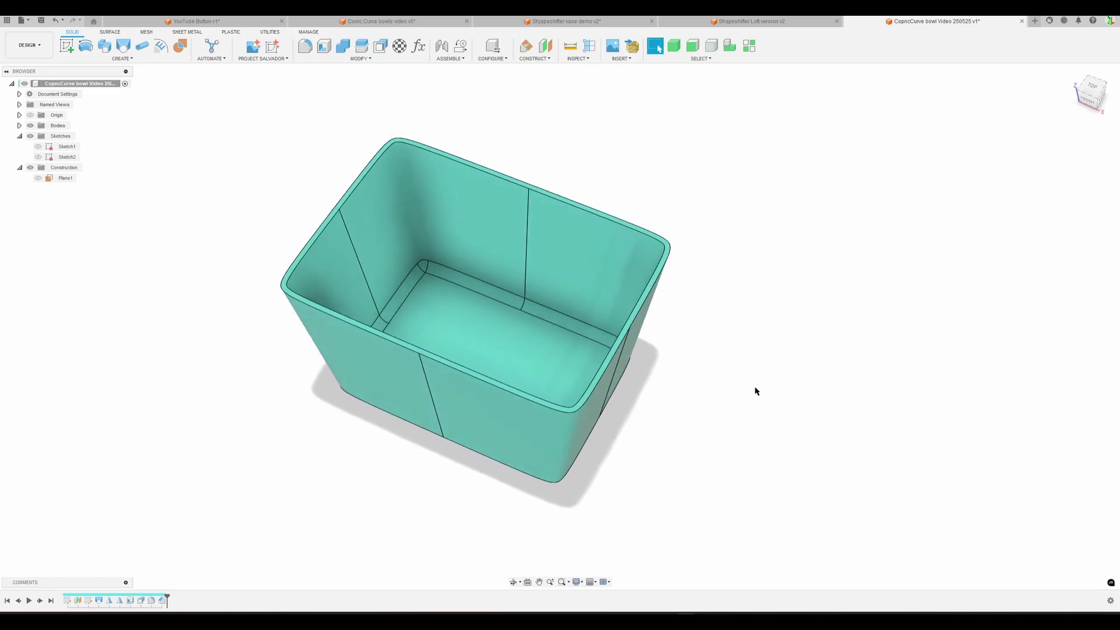